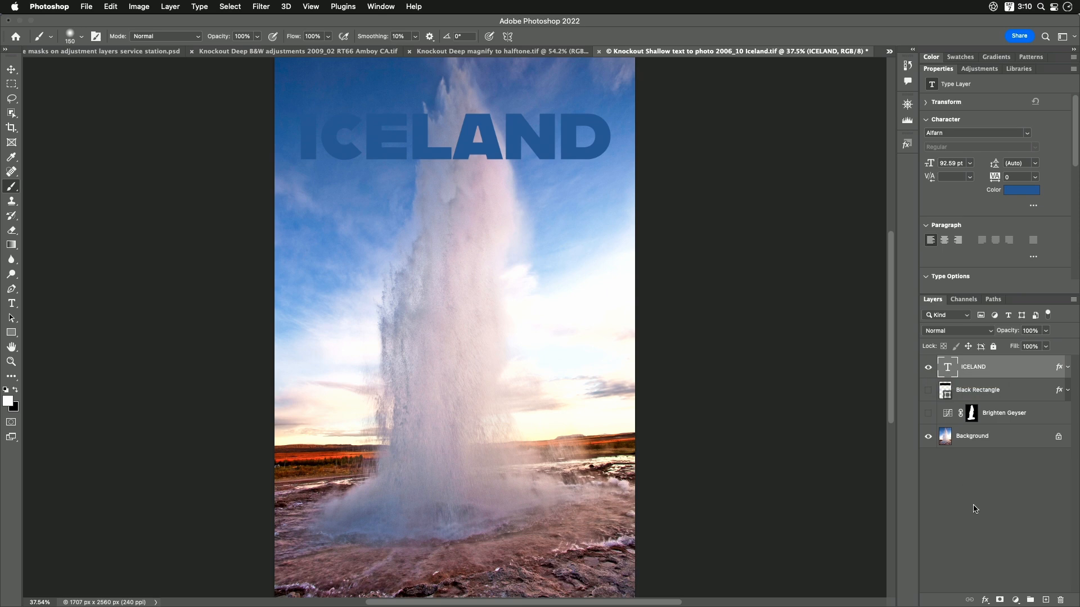
# Step: Show the Black Rectangle layer behind the ICELAND text
pyautogui.click(928, 390)
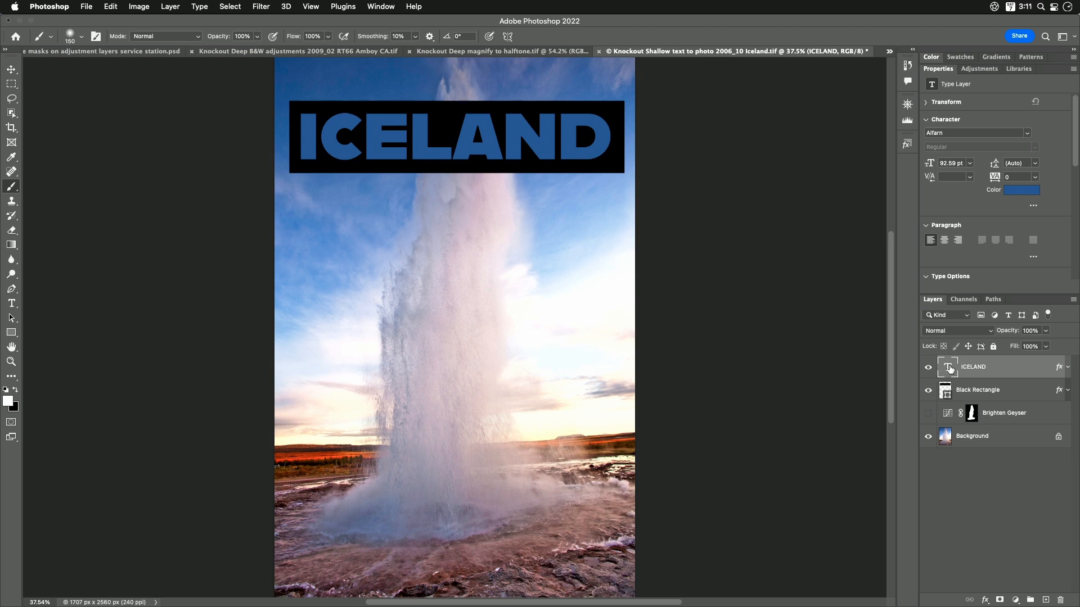
pyautogui.doubleClick(1018, 370)
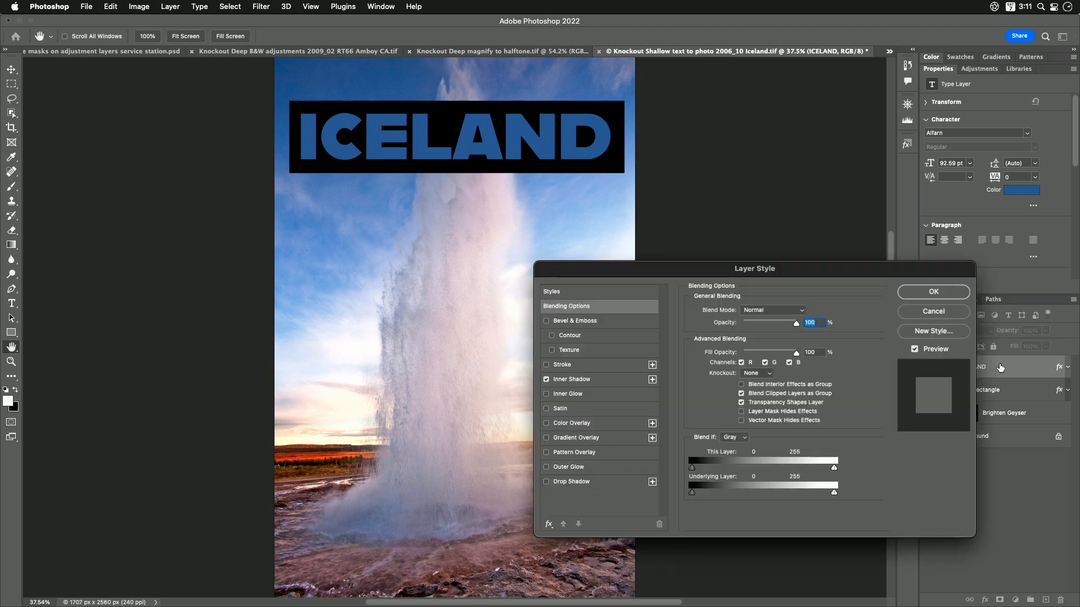
pyautogui.click(947, 313)
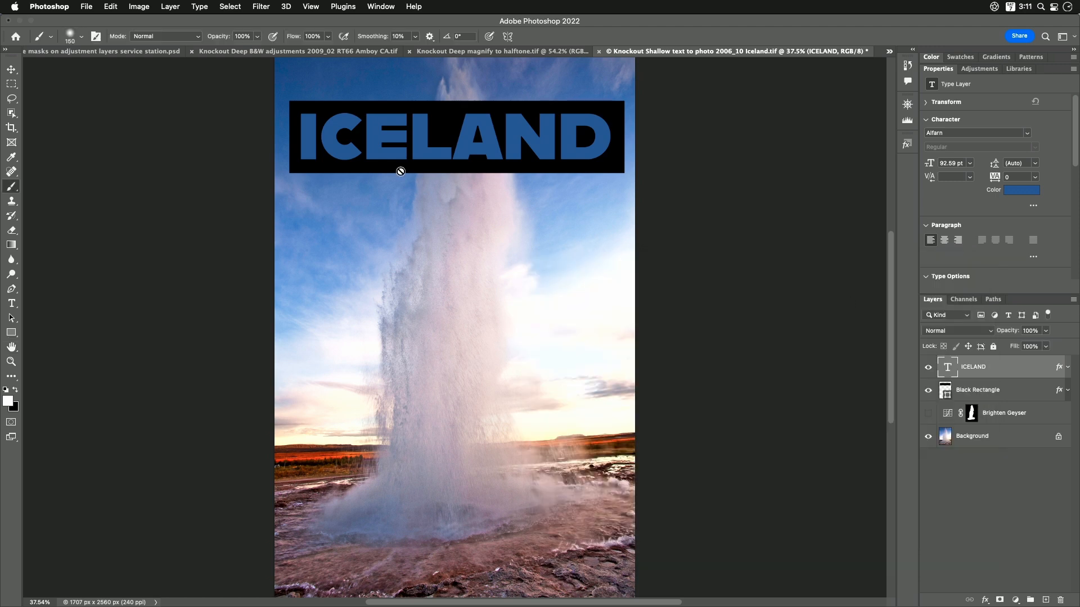
# Step: In the ICELAND text layer's blending options, try the Shallow knockout and apply Deep instead
pyautogui.click(170, 6)
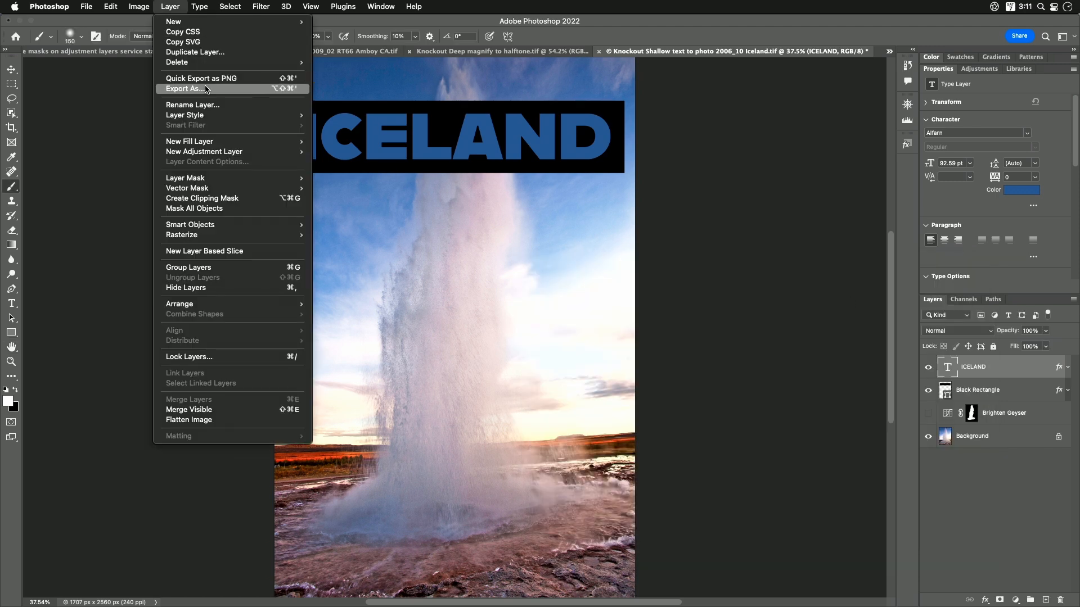
pyautogui.moveTo(205, 117)
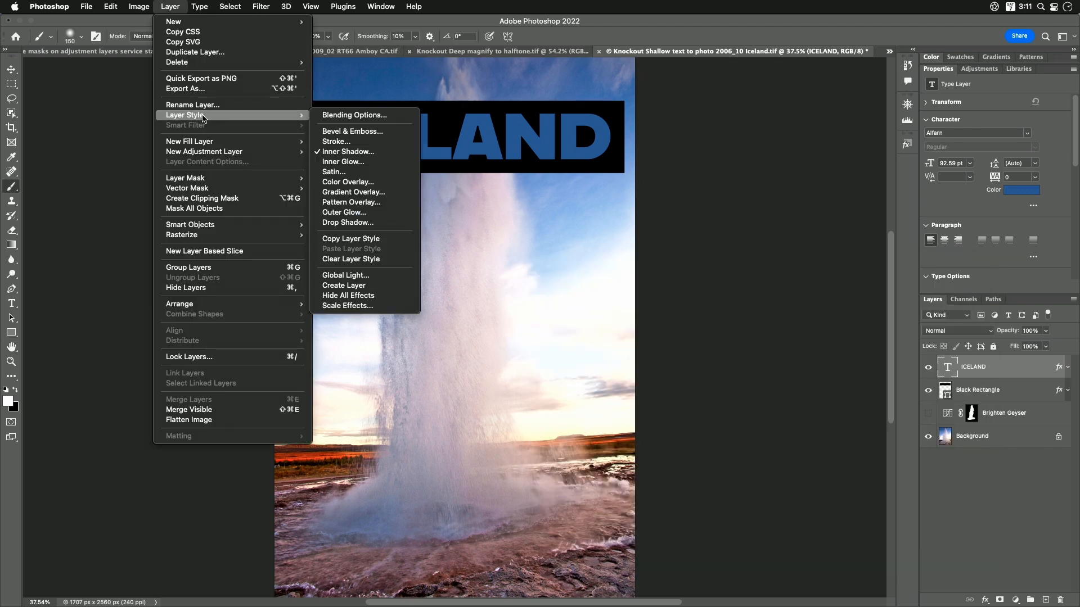
pyautogui.click(380, 116)
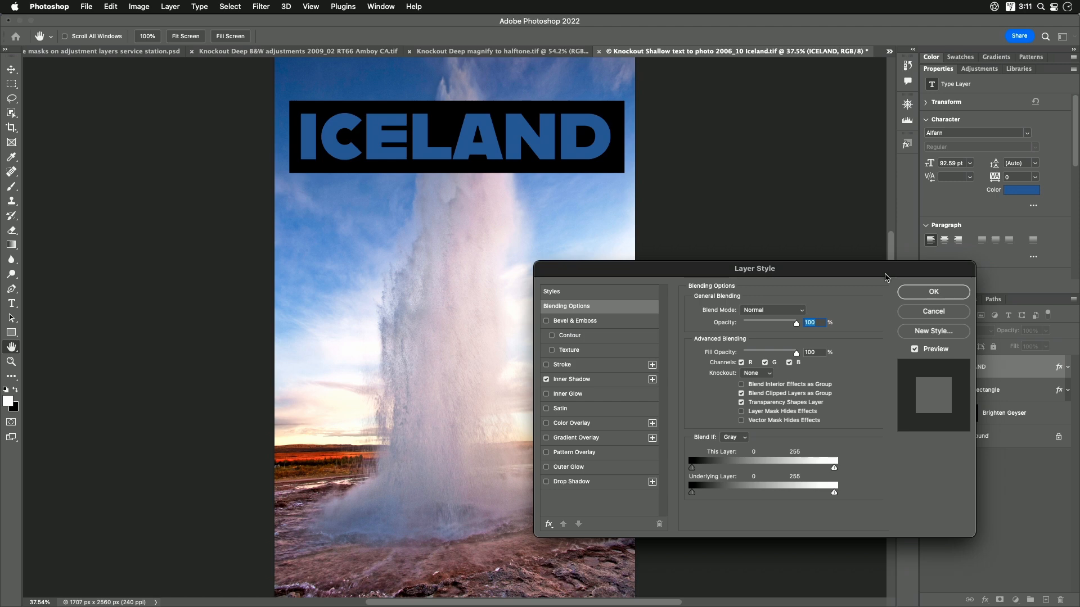
pyautogui.moveTo(894, 267); pyautogui.dragTo(833, 262)
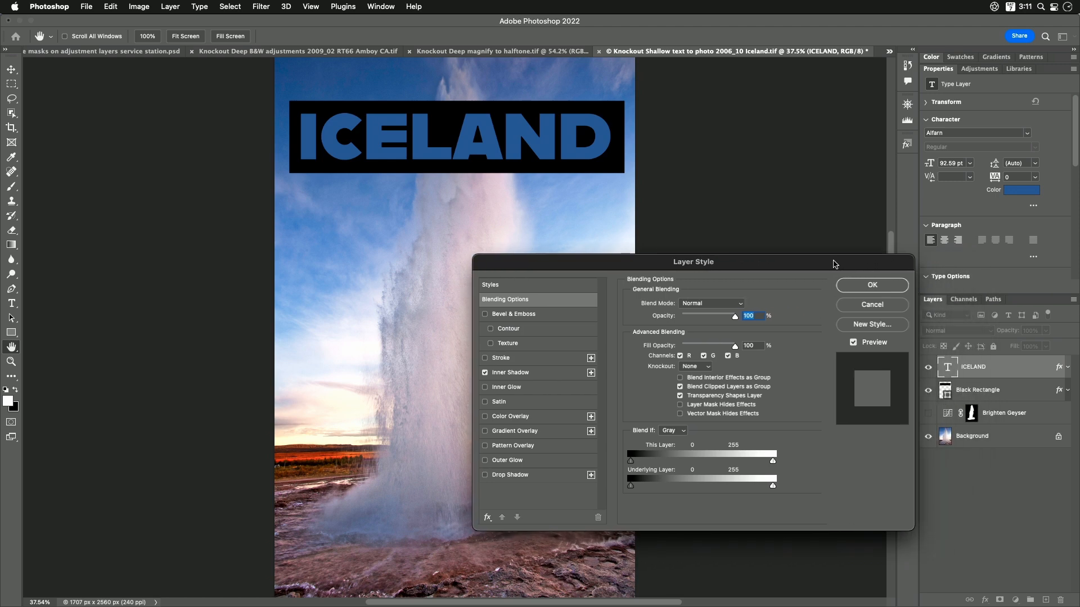
pyautogui.click(702, 368)
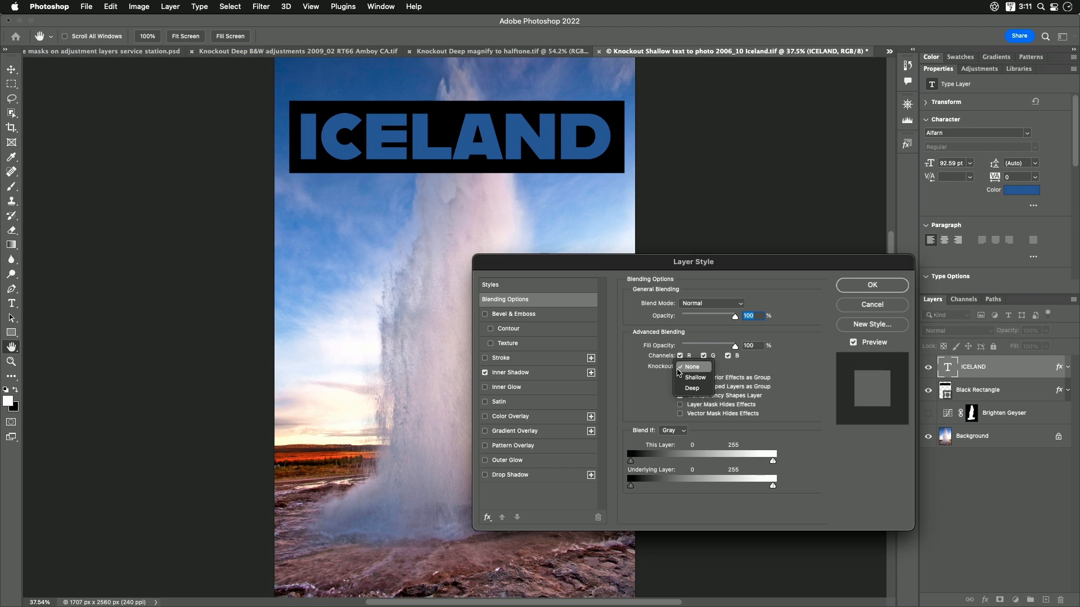
pyautogui.click(698, 378)
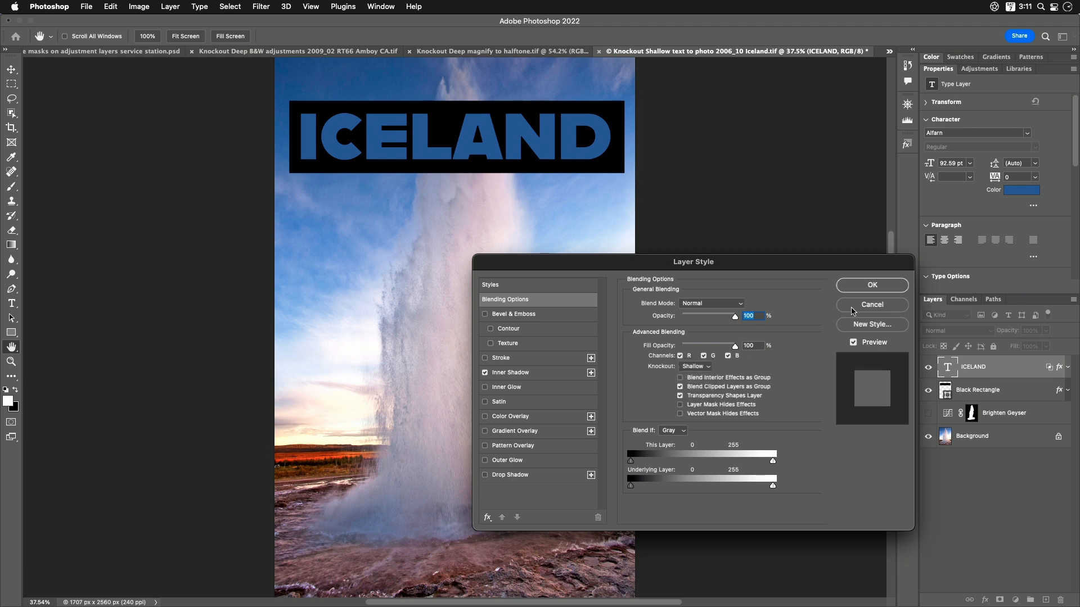
pyautogui.click(696, 368)
pyautogui.click(697, 378)
pyautogui.click(871, 285)
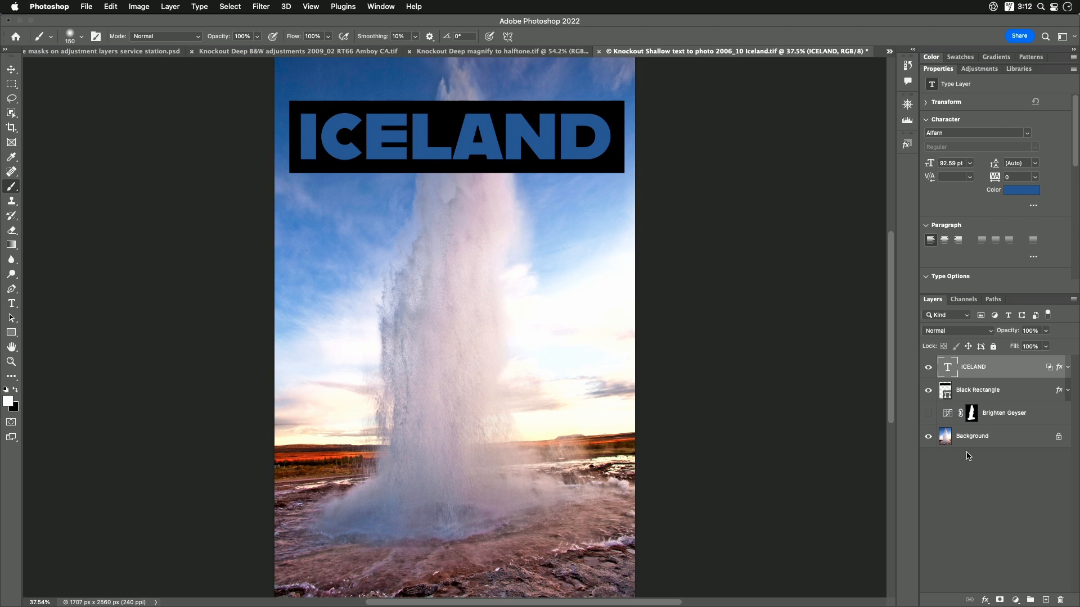
# Step: Try the Multiply blend mode on the ICELAND text layer and set it back to Normal
pyautogui.click(979, 335)
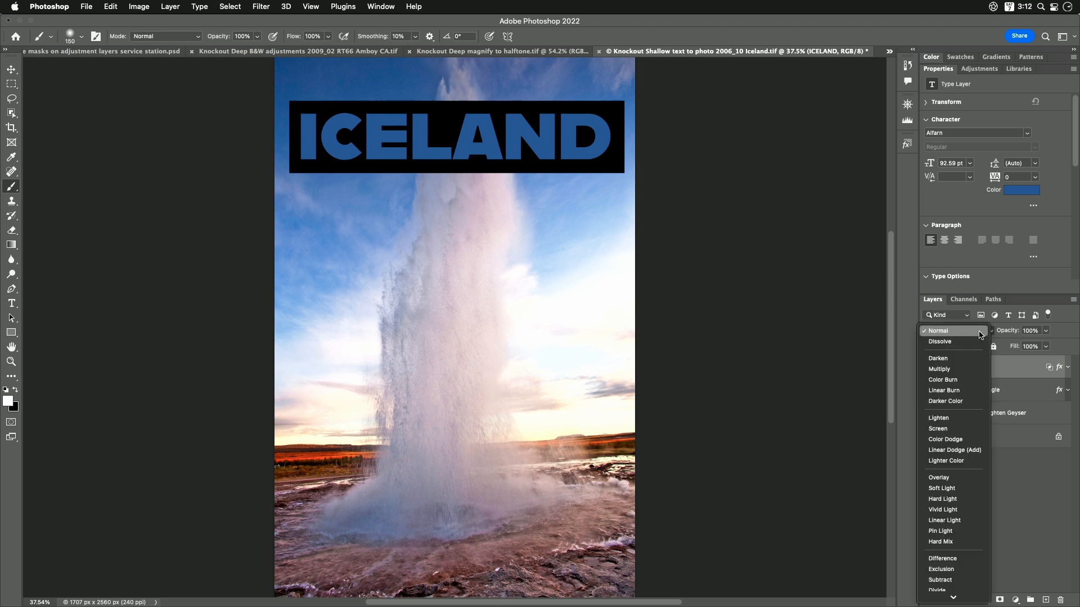
pyautogui.click(975, 373)
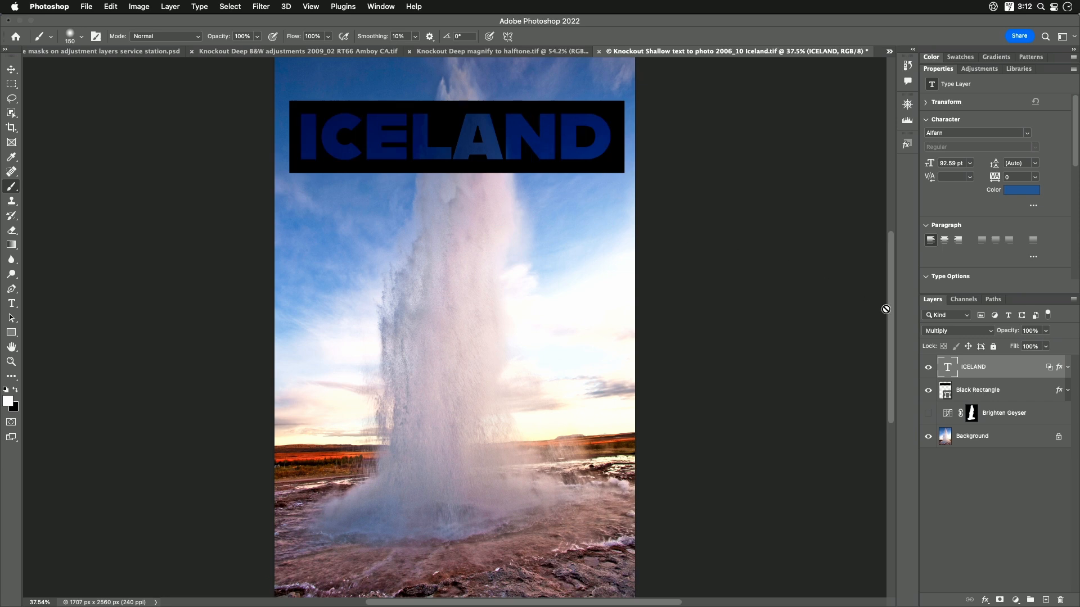
pyautogui.click(966, 334)
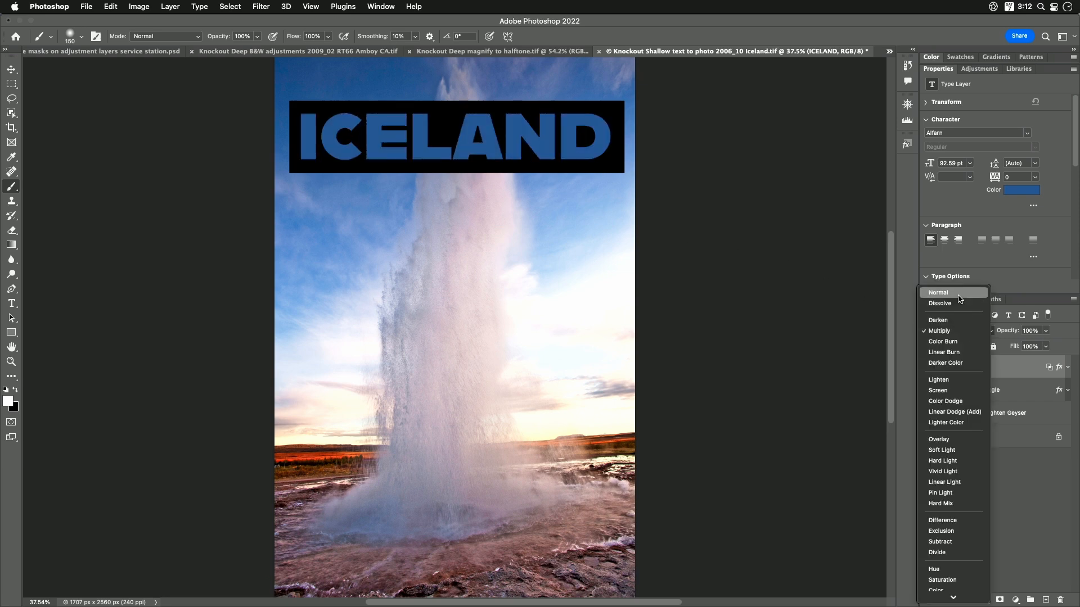
pyautogui.click(959, 294)
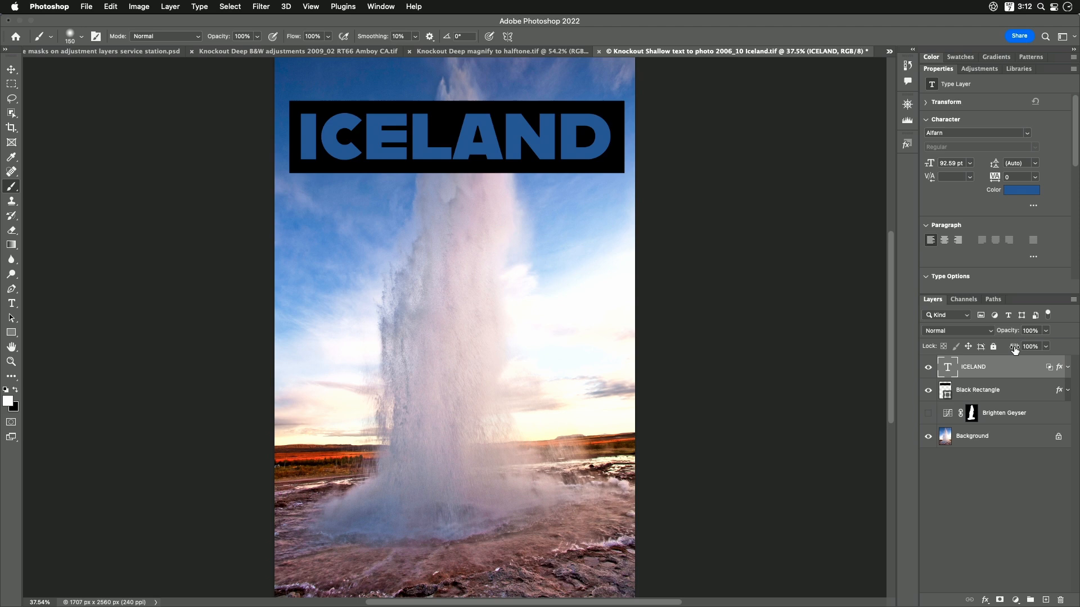
# Step: Lower the ICELAND text layer's fill to 0% and compare the knockout with the Black Rectangle layer hidden and shown
pyautogui.moveTo(1014, 349); pyautogui.dragTo(811, 359)
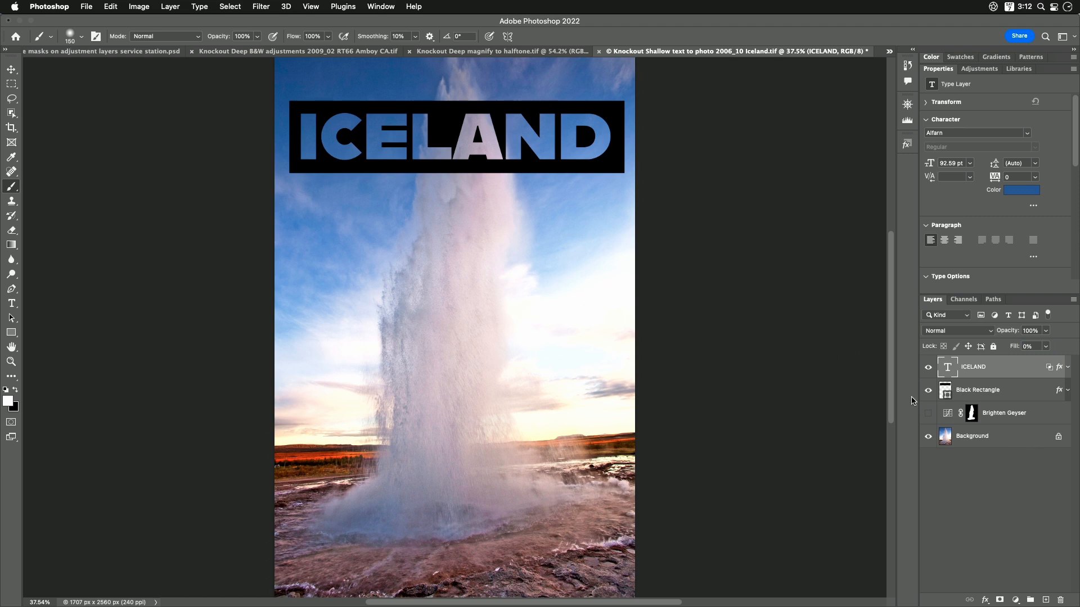
pyautogui.click(928, 392)
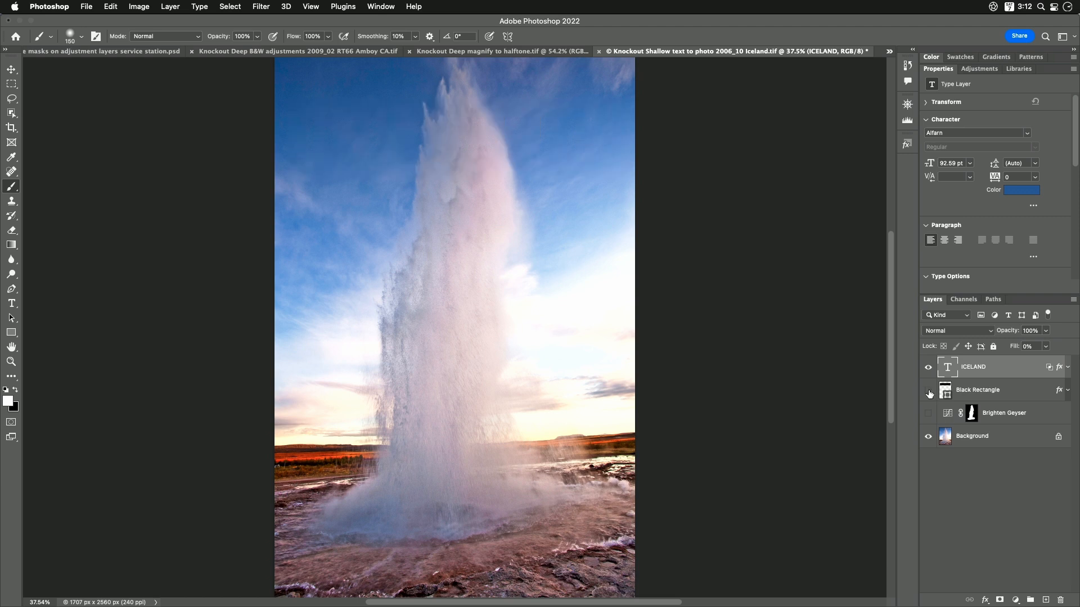
pyautogui.click(928, 392)
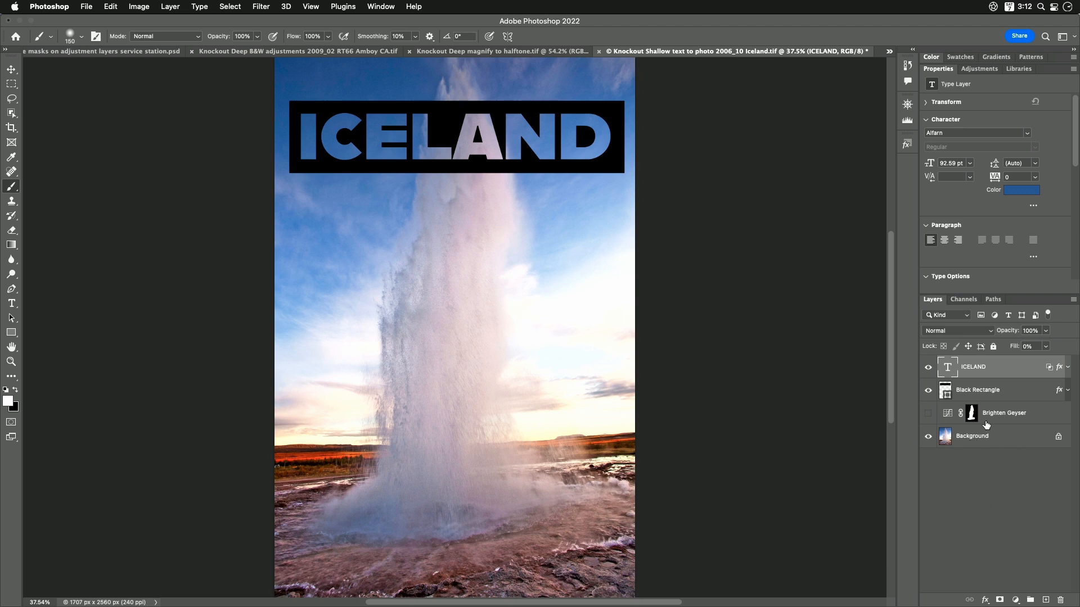
# Step: Show the Brighten Geyser adjustment layer, and put the ICELAND and Black Rectangle layers into an expanded group
pyautogui.click(928, 414)
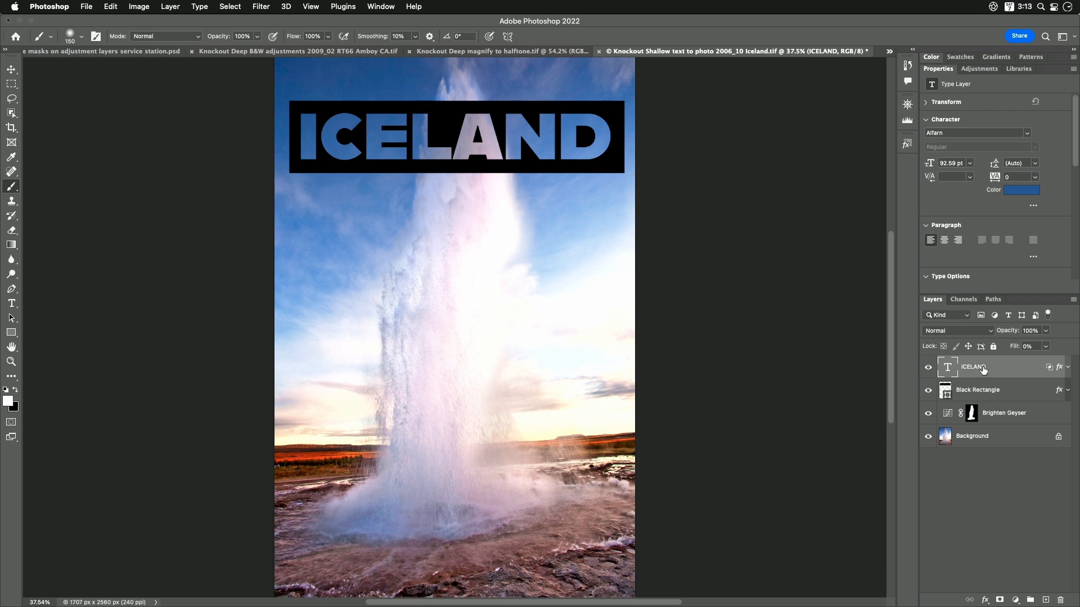
pyautogui.click(998, 394)
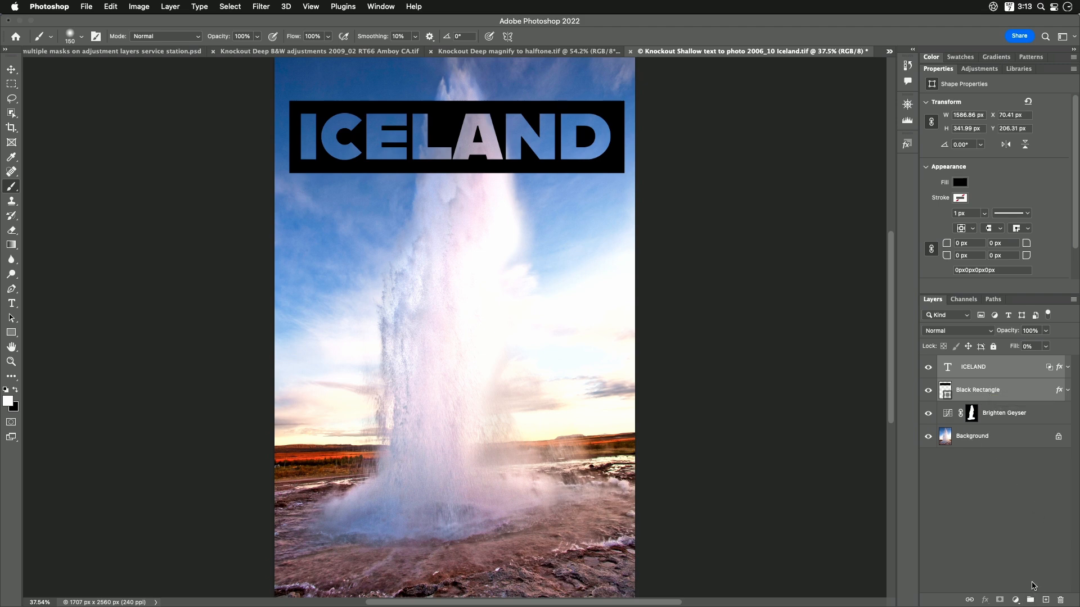
pyautogui.click(1030, 600)
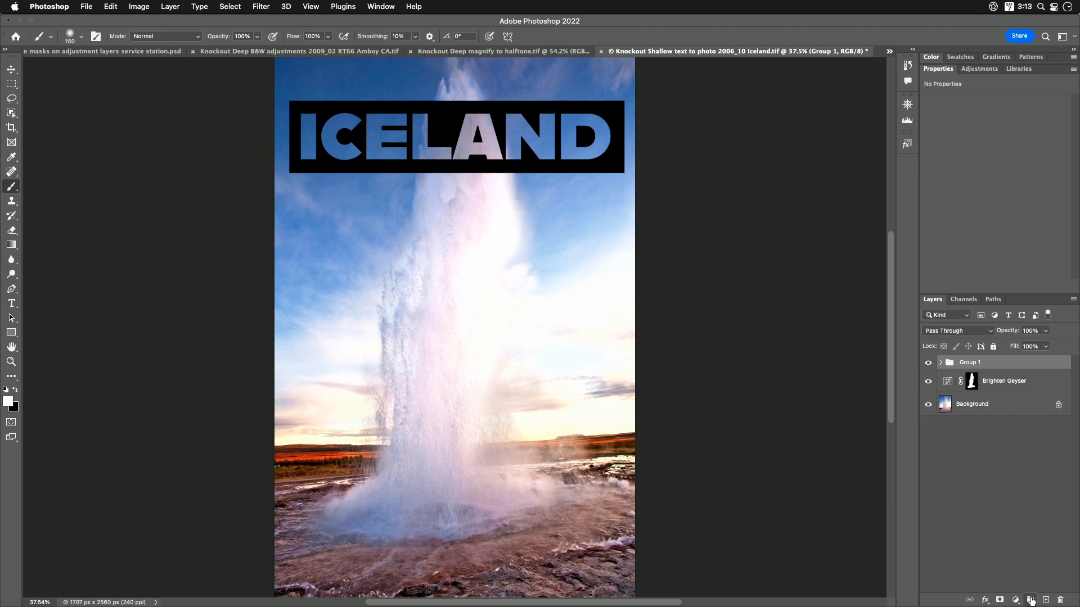
pyautogui.click(941, 363)
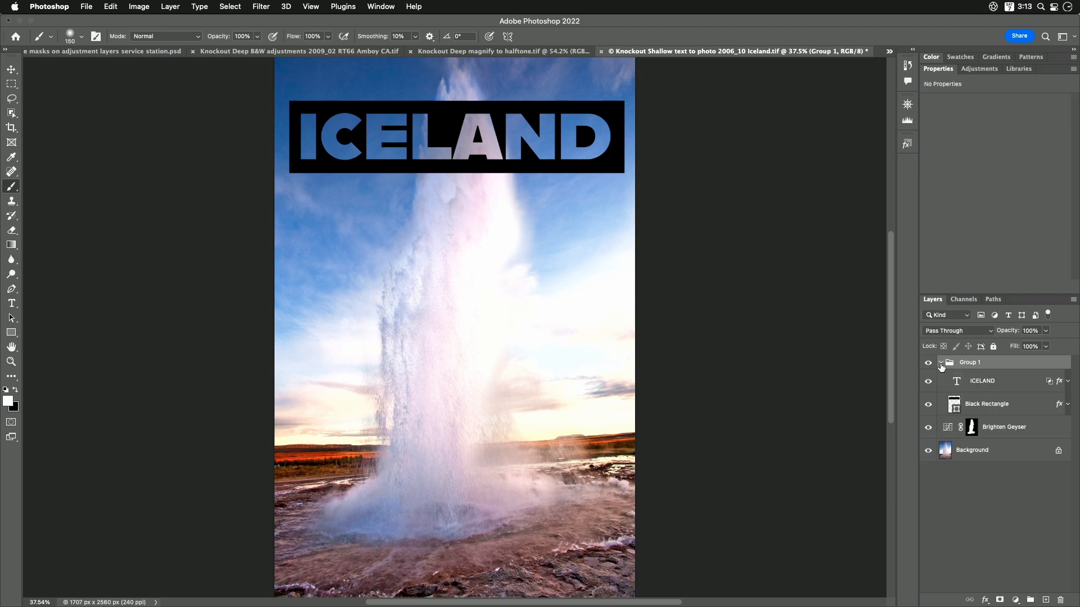
# Step: Compare the Shallow and Deep knockout on the grouped ICELAND text layer and apply Shallow
pyautogui.click(975, 383)
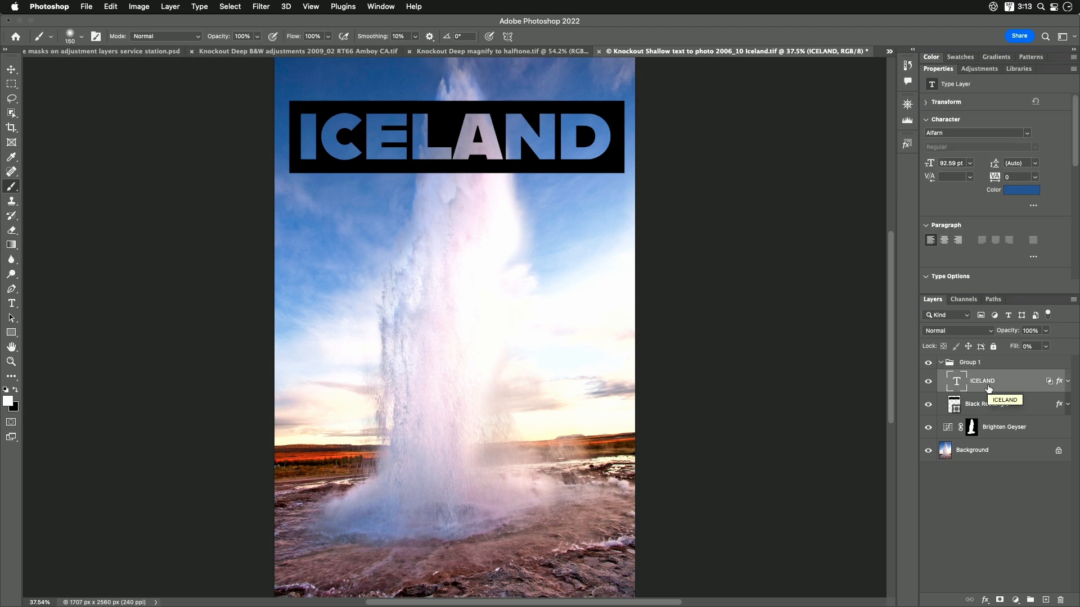
pyautogui.doubleClick(1050, 385)
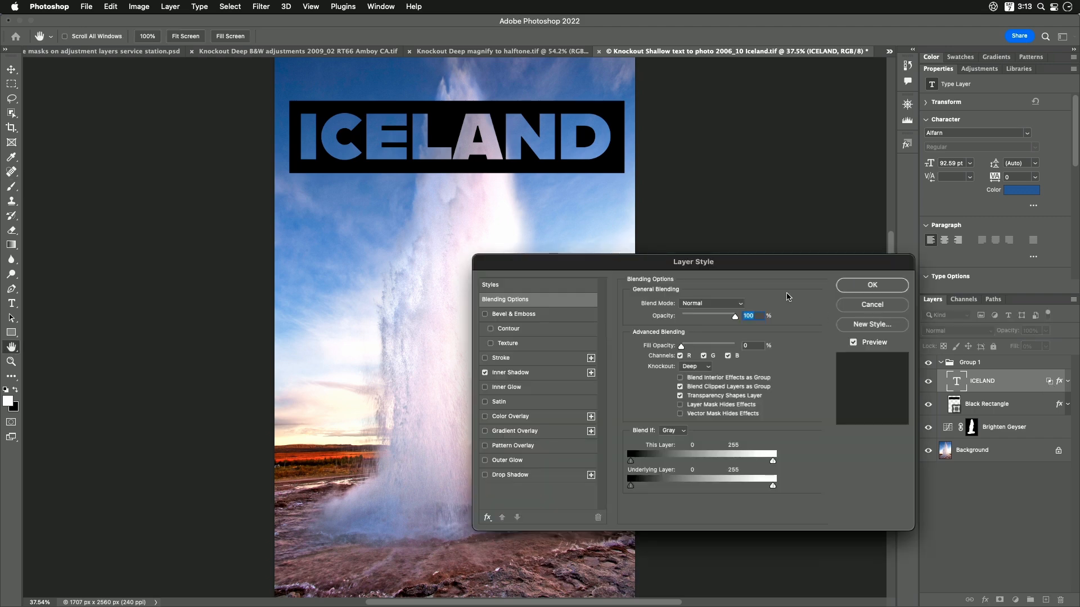
pyautogui.moveTo(764, 248); pyautogui.dragTo(926, 41)
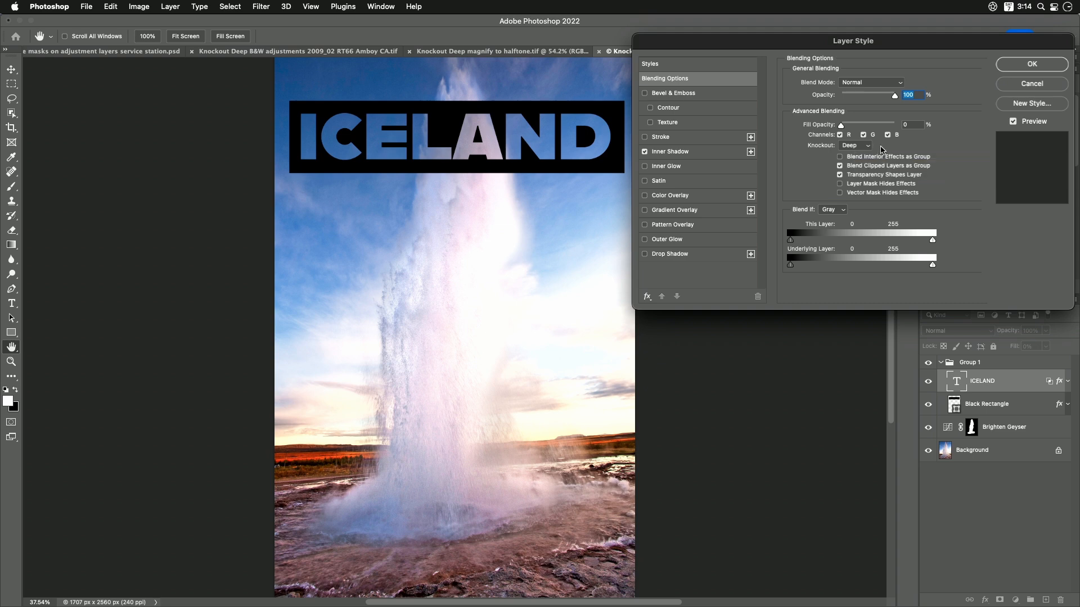
pyautogui.click(866, 148)
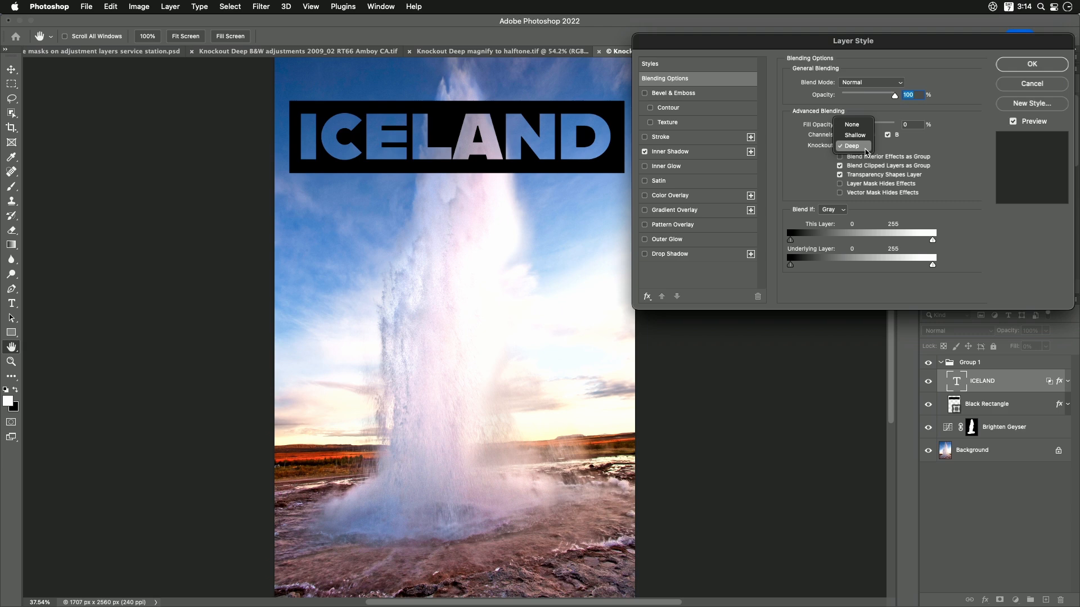
pyautogui.click(866, 139)
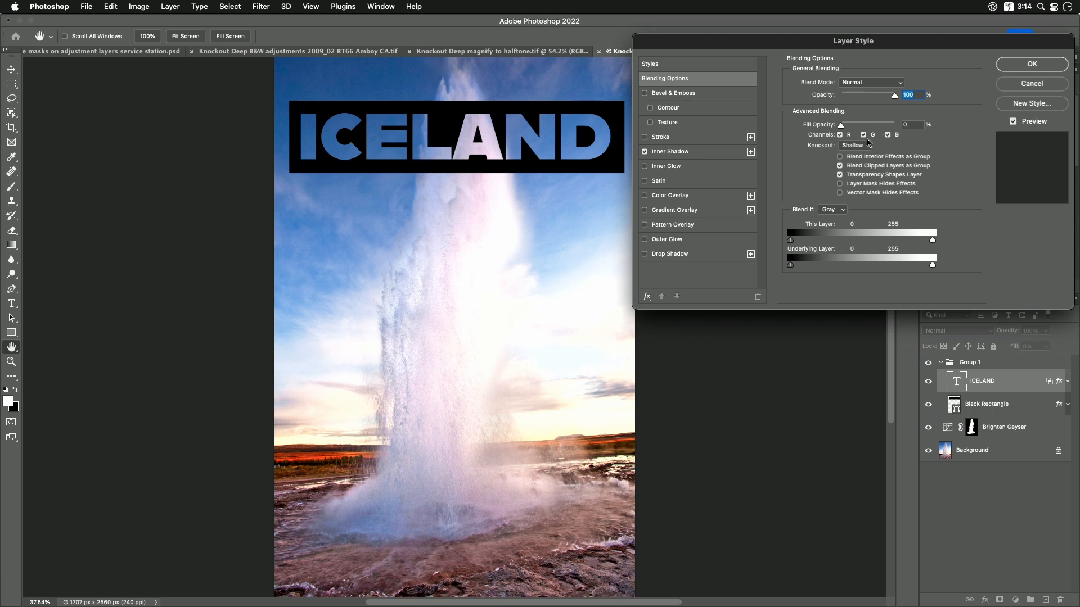
pyautogui.click(868, 146)
pyautogui.click(864, 157)
pyautogui.click(859, 147)
pyautogui.click(854, 136)
pyautogui.click(1043, 67)
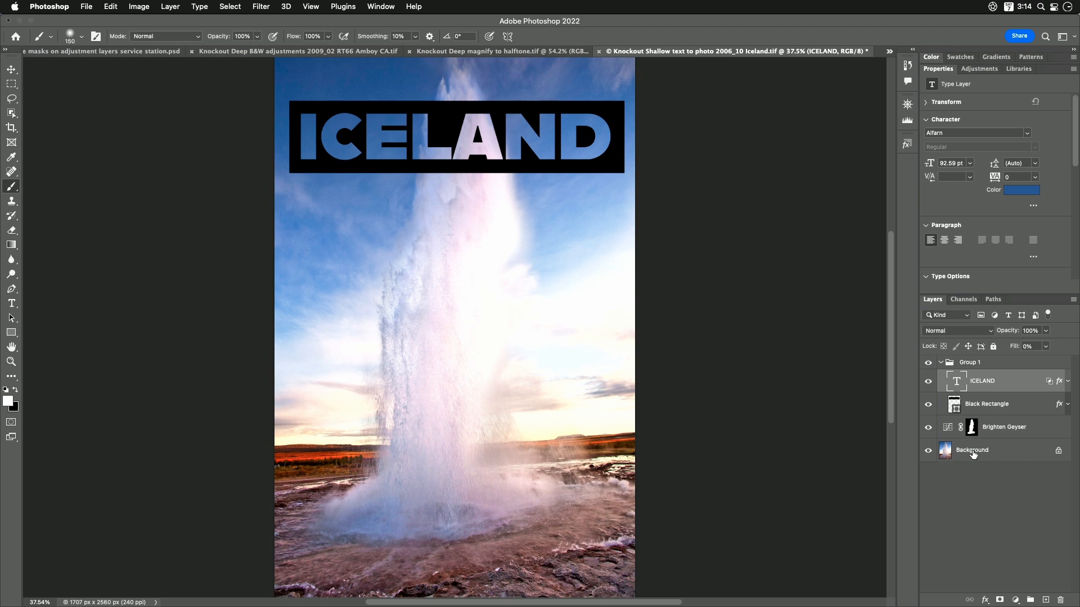
# Step: Unlock the Background into a regular layer and set the ICELAND text layer's knockout to Deep
pyautogui.click(1057, 453)
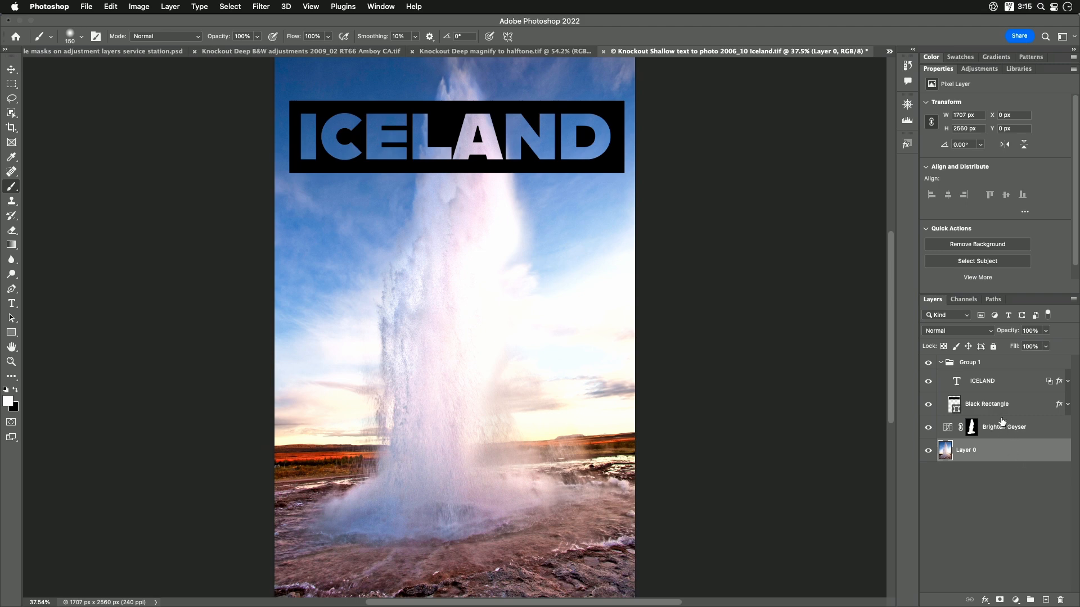
pyautogui.doubleClick(1049, 382)
pyautogui.click(853, 146)
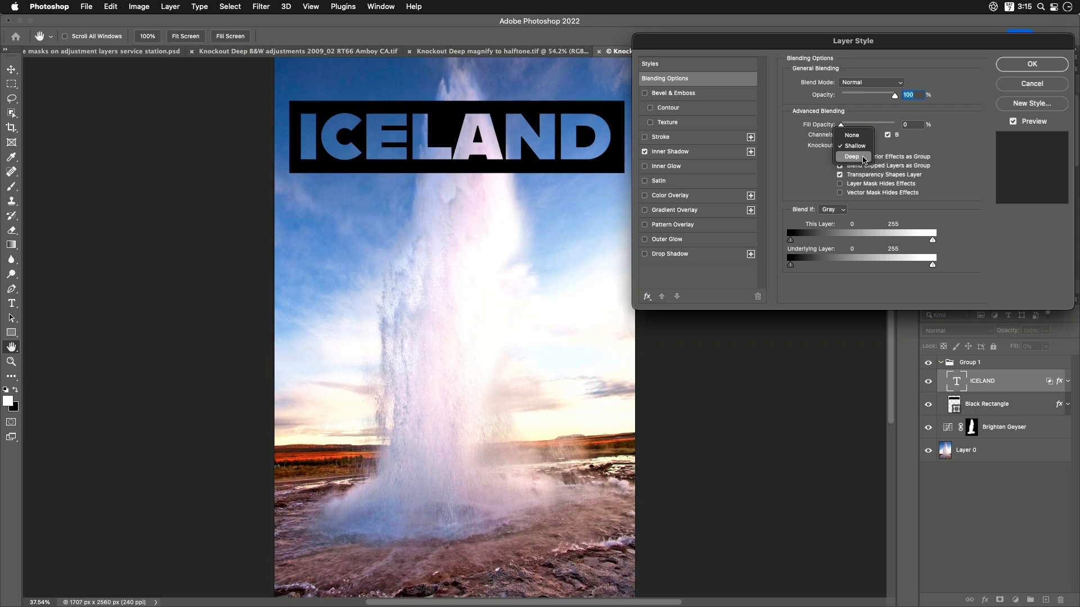
pyautogui.click(865, 159)
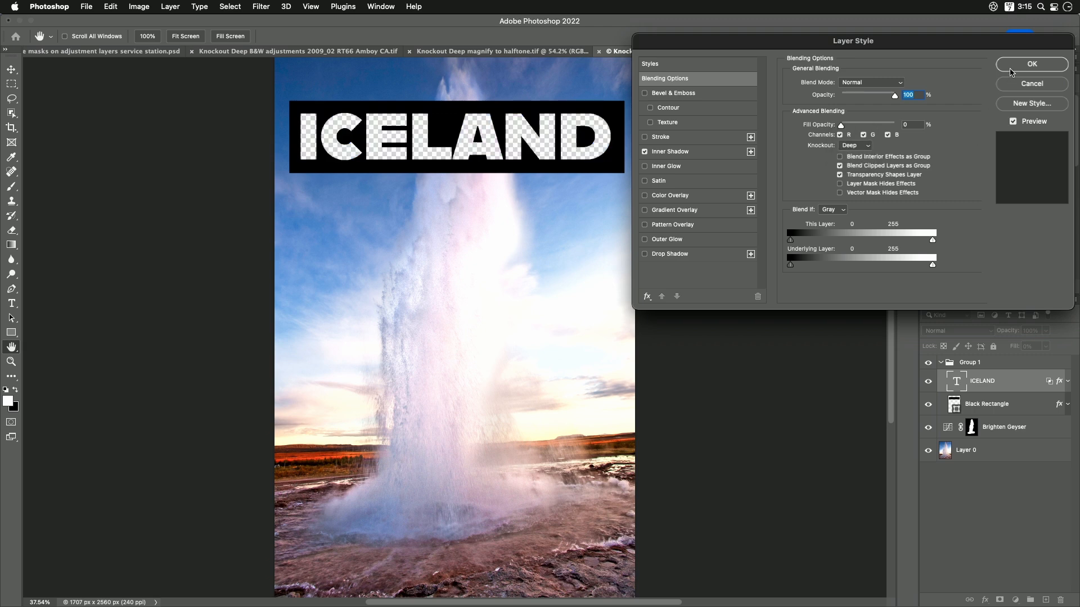
pyautogui.click(1032, 64)
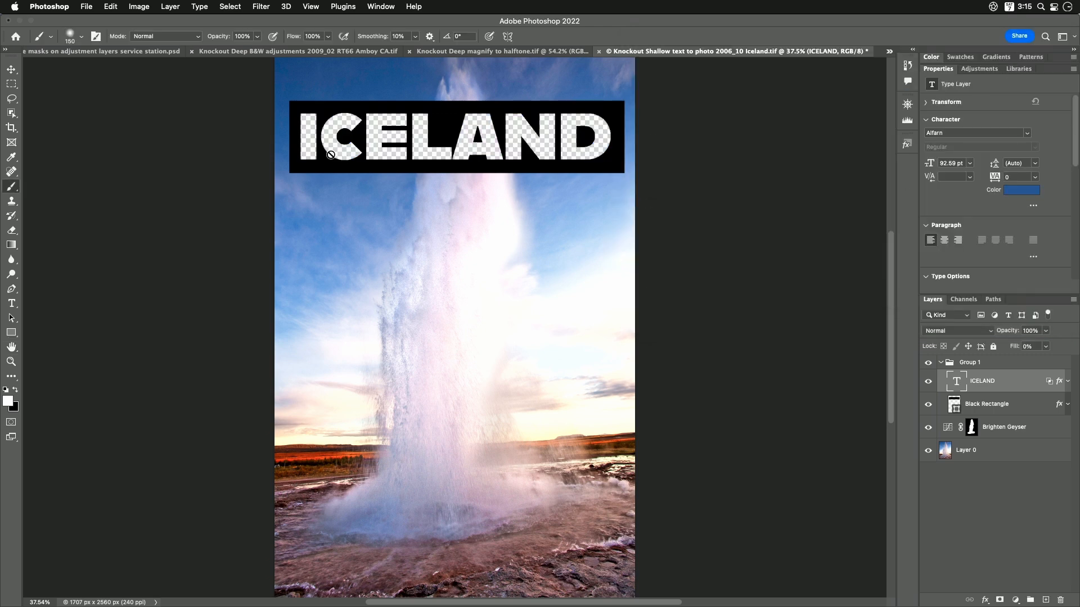
# Step: Convert the unlocked geyser photo layer back into the Background layer
pyautogui.click(969, 453)
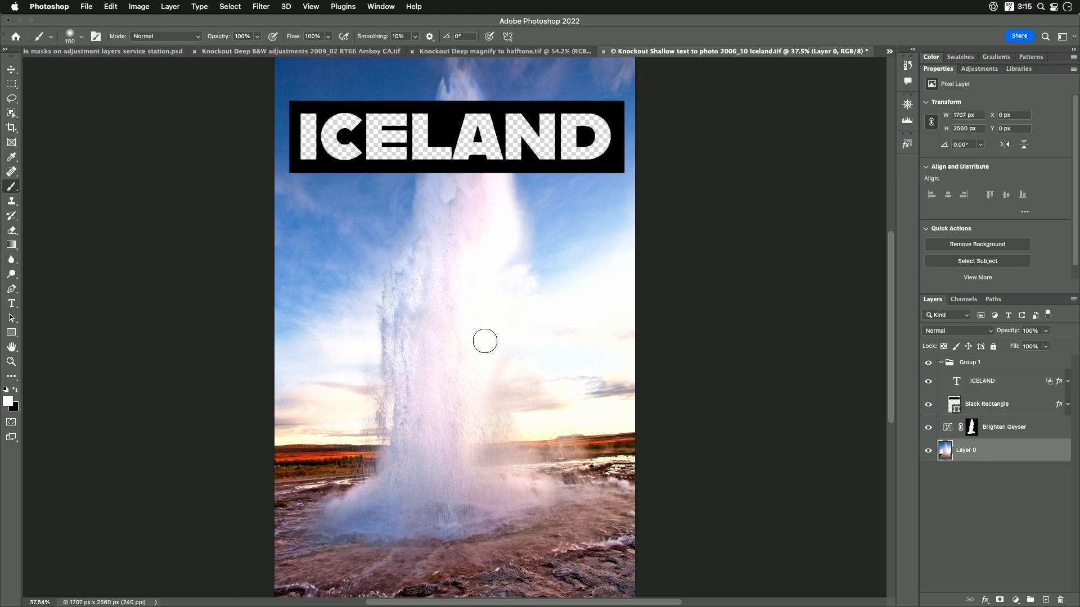
pyautogui.click(170, 6)
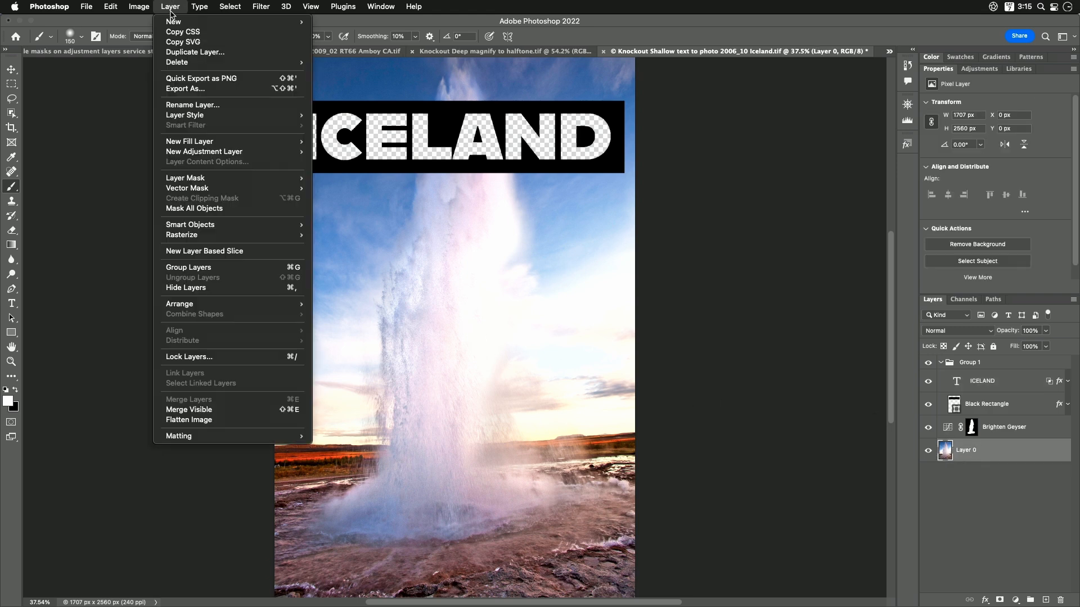
pyautogui.moveTo(174, 23)
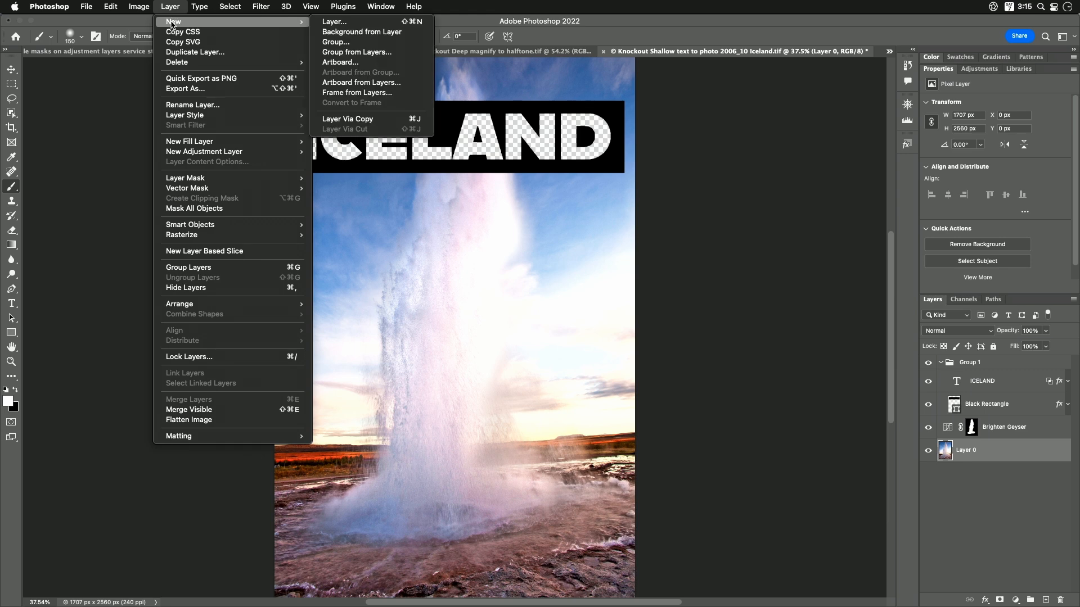
pyautogui.click(379, 32)
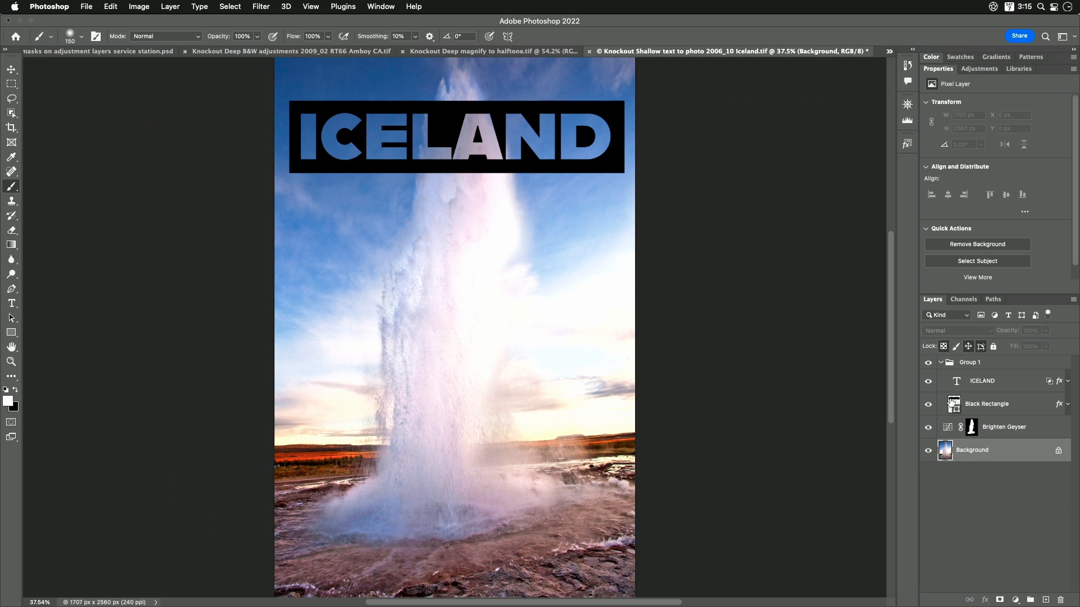
# Step: Set the knockout of the ICELAND text layer to Shallow in its blending options
pyautogui.doubleClick(1050, 383)
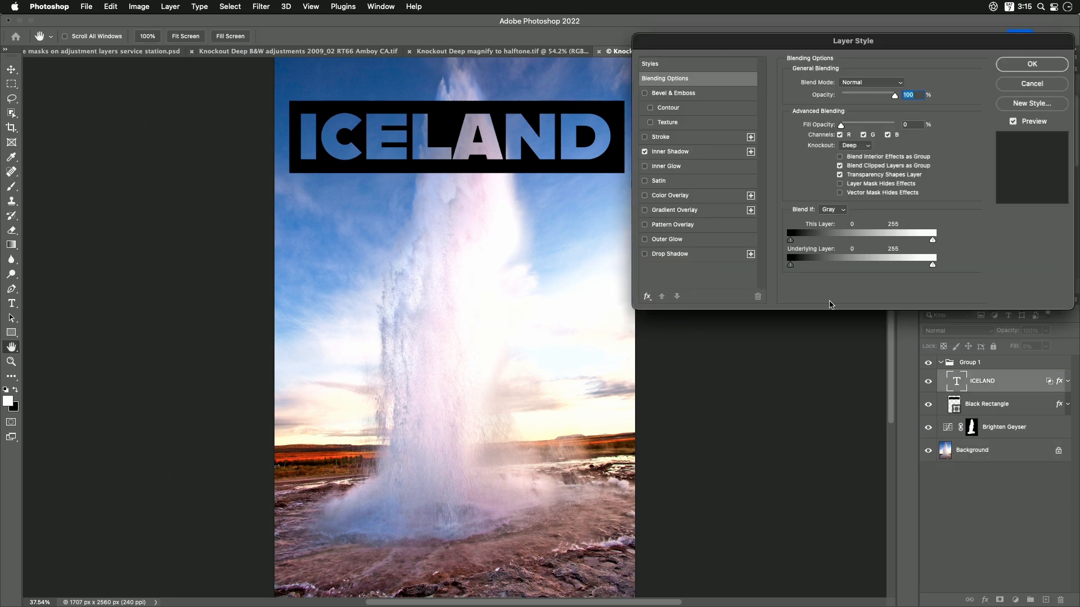
pyautogui.click(860, 146)
pyautogui.click(854, 136)
pyautogui.click(1027, 66)
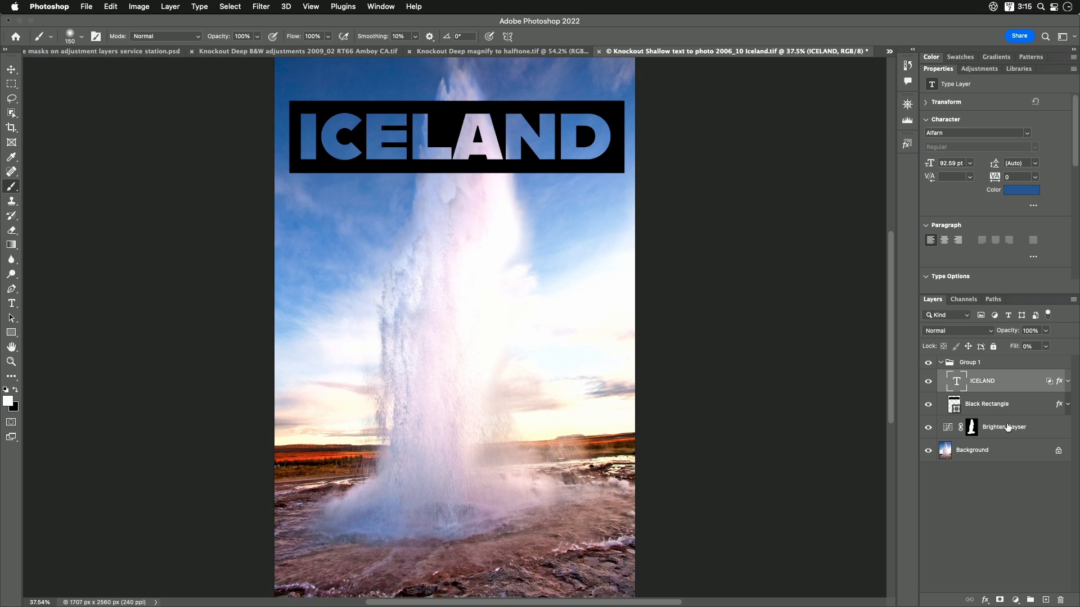
# Step: Turn on the Drop Shadow effect of the Black Rectangle layer and collapse its effects list
pyautogui.click(984, 409)
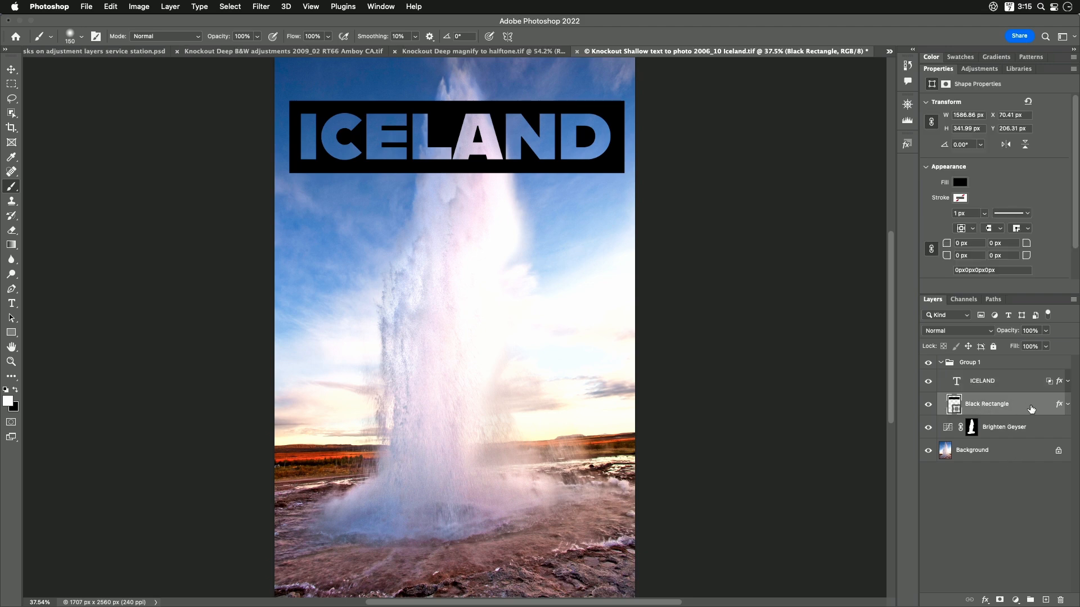
pyautogui.click(1068, 405)
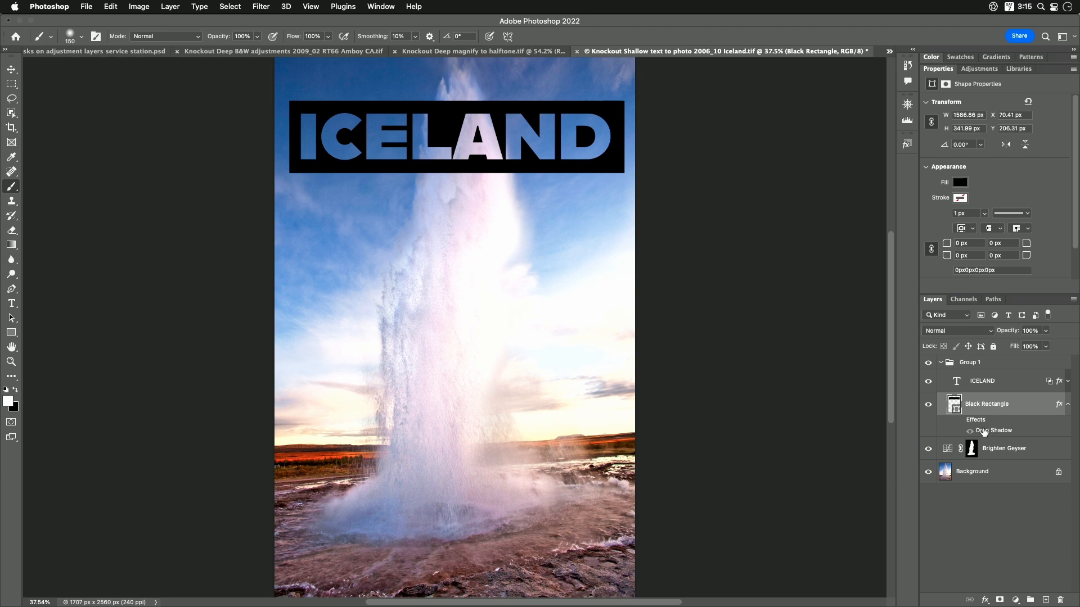
pyautogui.click(959, 423)
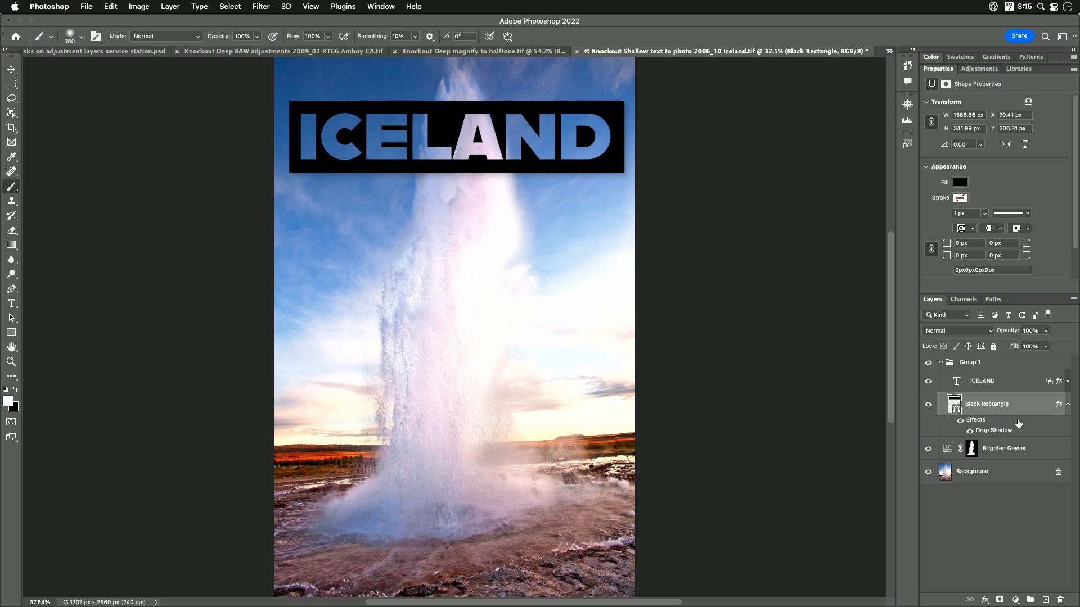
pyautogui.click(1068, 404)
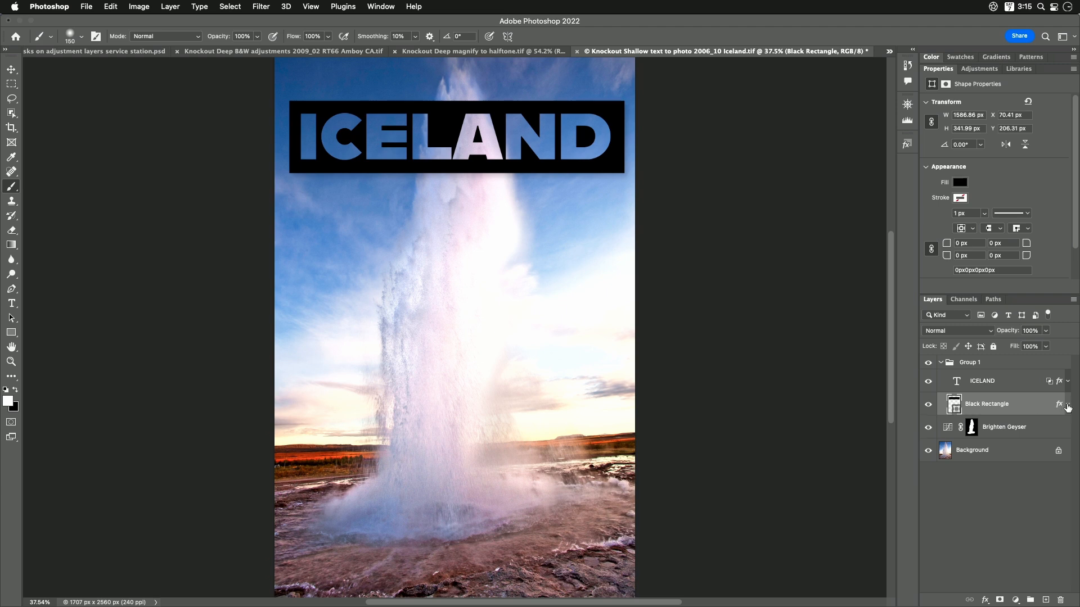
# Step: Turn on the Inner Shadow effect of the ICELAND text layer and collapse its effects list
pyautogui.click(986, 383)
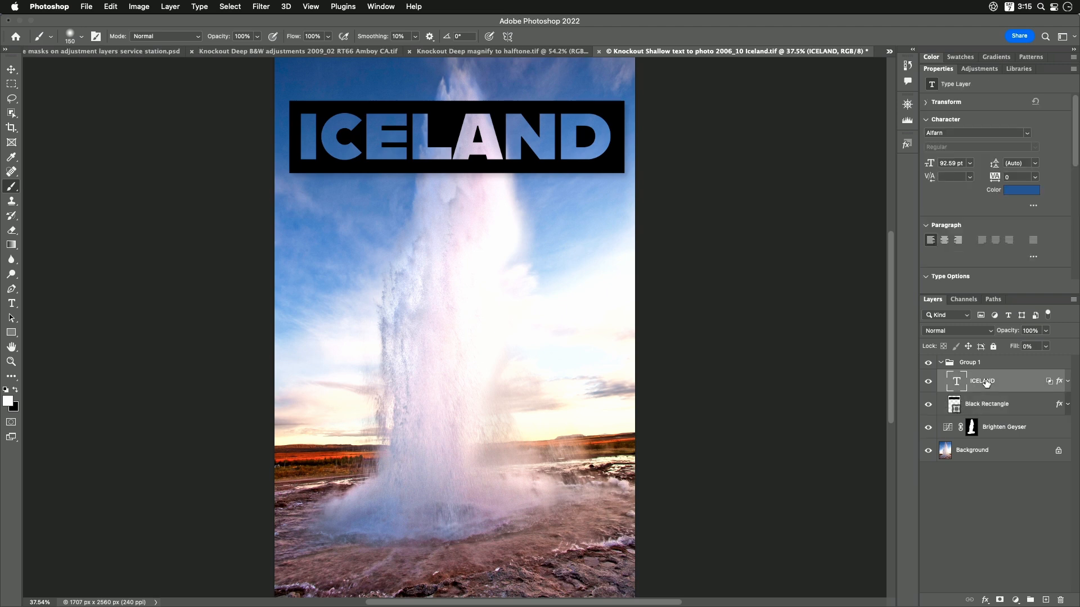
pyautogui.click(1067, 381)
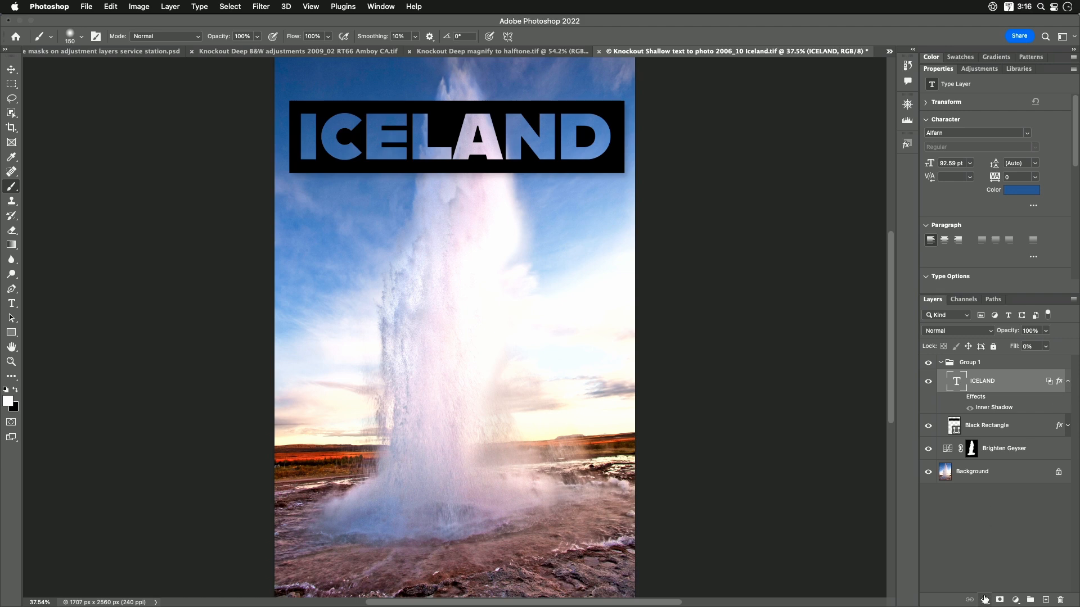
pyautogui.click(960, 397)
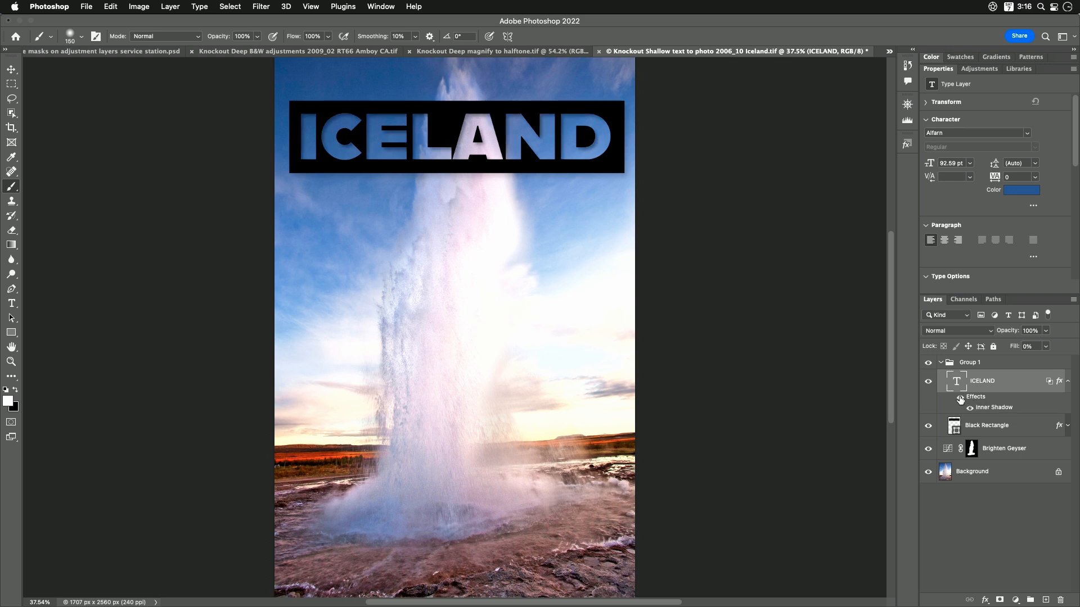
pyautogui.click(1067, 383)
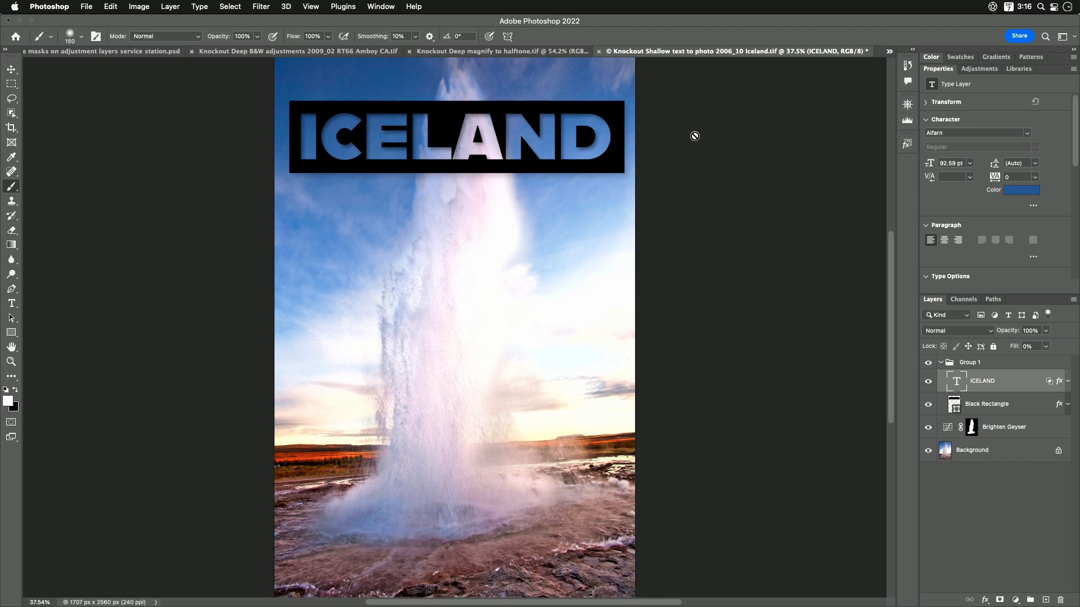
# Step: Close the Iceland document and, in the magnify to halftone document, move the Magnifying Glass group over the roof of the truck's cab
pyautogui.click(599, 52)
pyautogui.click(558, 249)
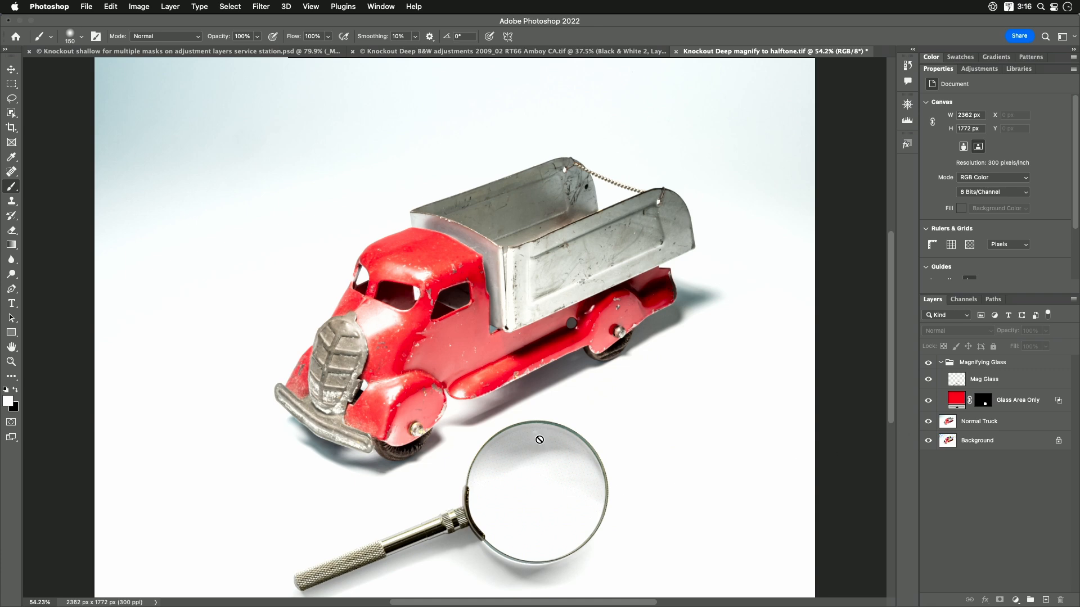
pyautogui.click(12, 69)
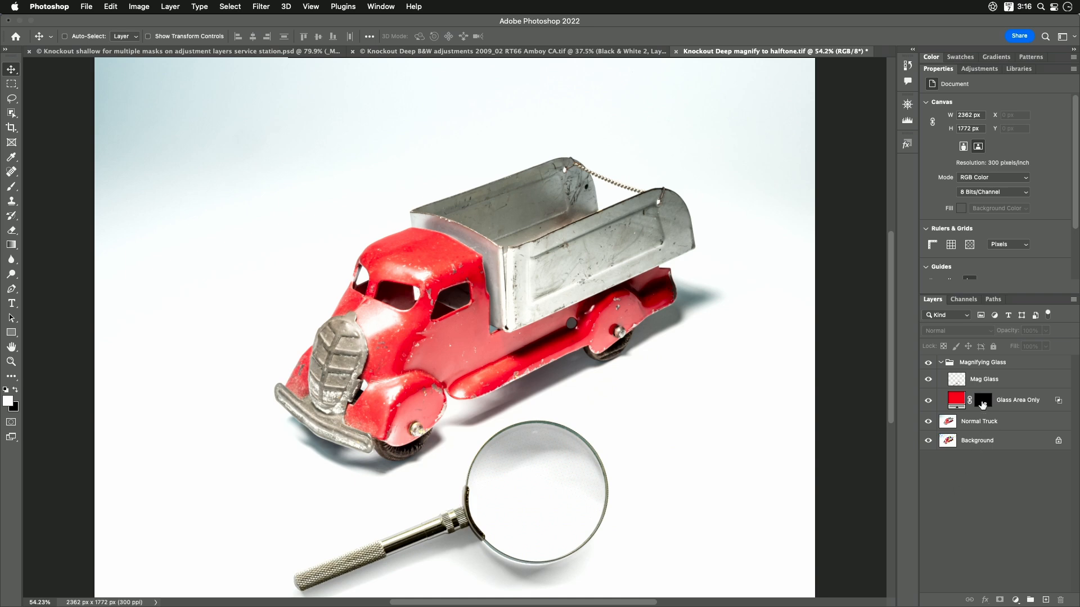
pyautogui.click(969, 365)
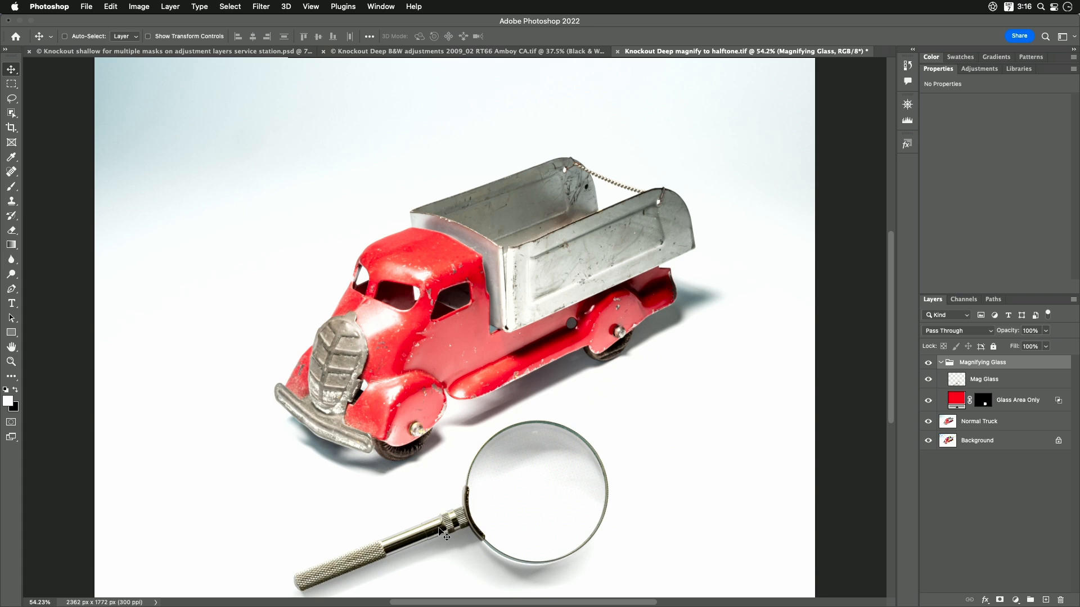
pyautogui.moveTo(438, 528); pyautogui.dragTo(333, 254)
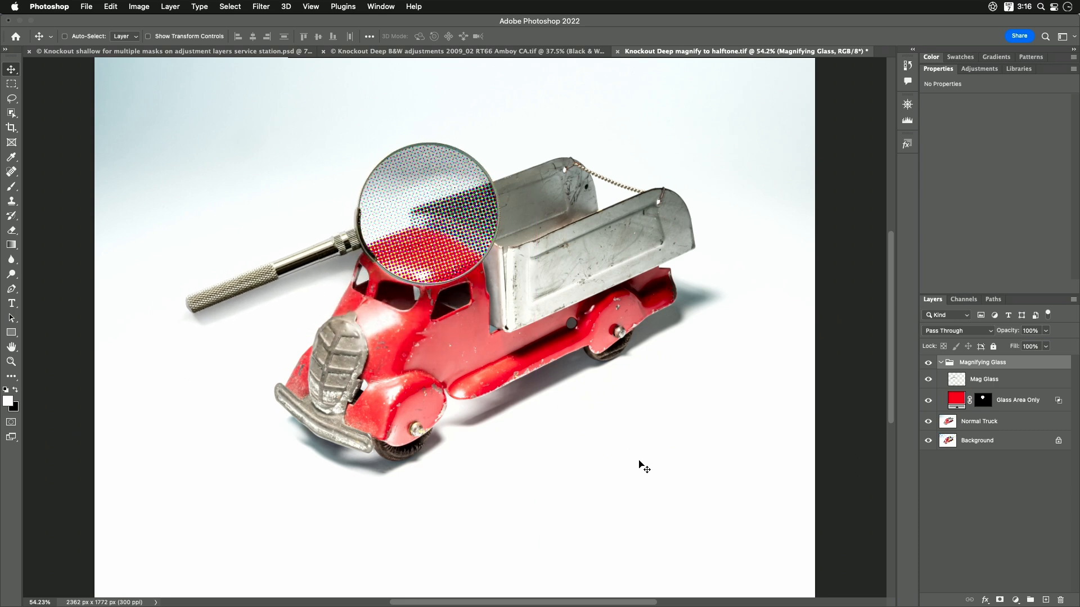
# Step: Hide everything except the halftone Background layer and look up the Color Halftone filter among the Pixelate filters
pyautogui.click(966, 489)
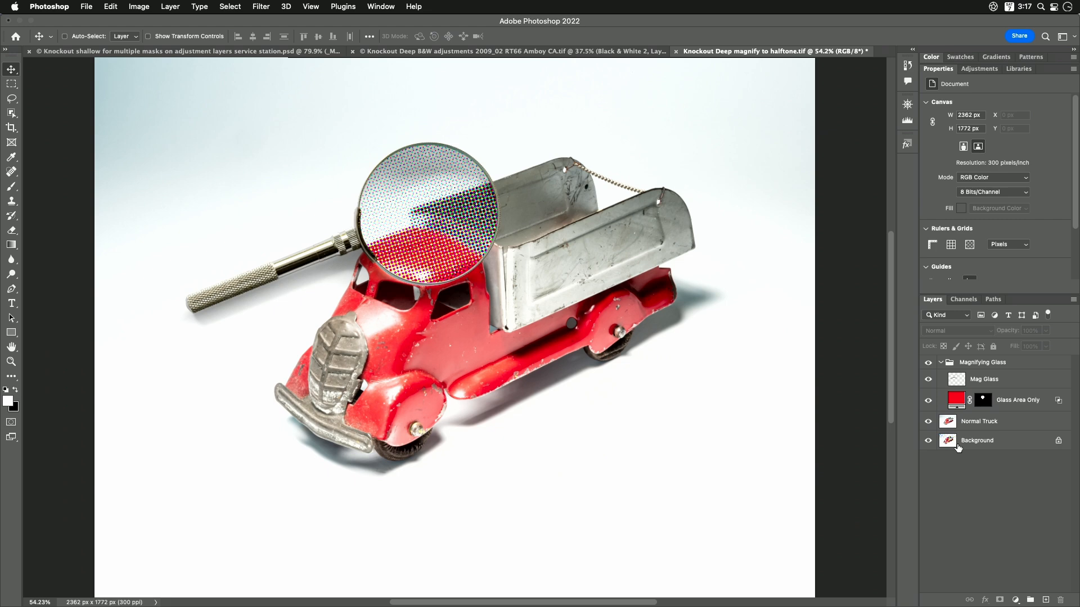
pyautogui.moveTo(927, 363); pyautogui.dragTo(929, 423)
pyautogui.click(982, 445)
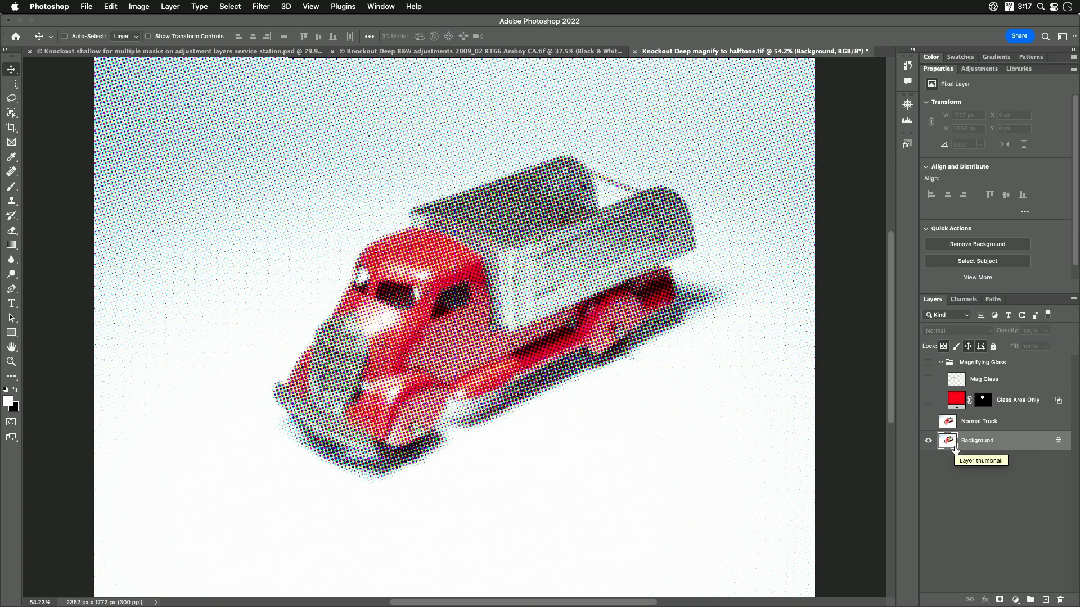
pyautogui.click(262, 6)
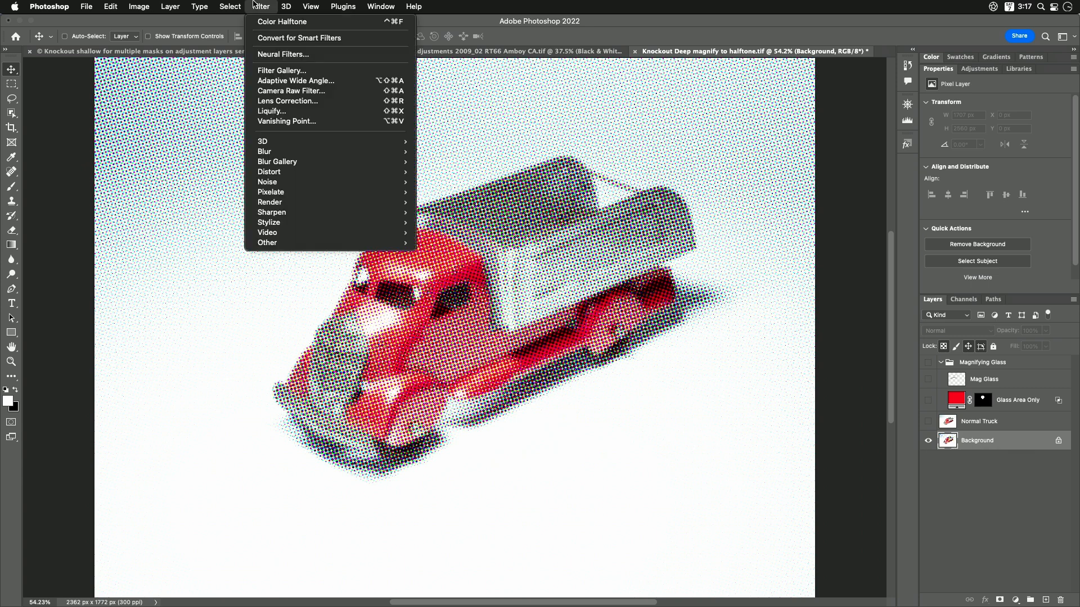
pyautogui.moveTo(284, 195)
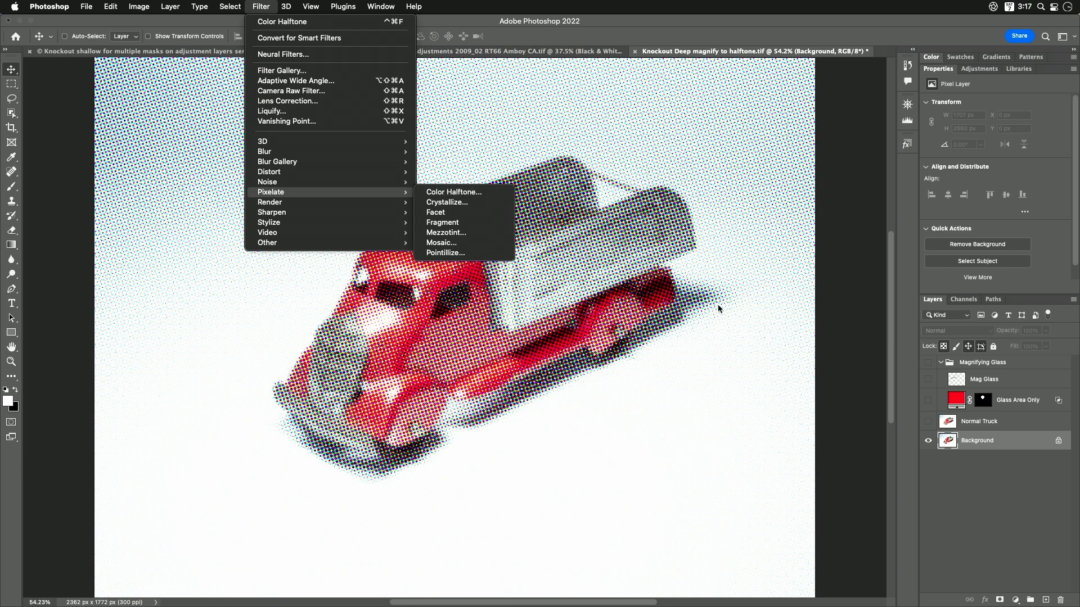
pyautogui.click(978, 480)
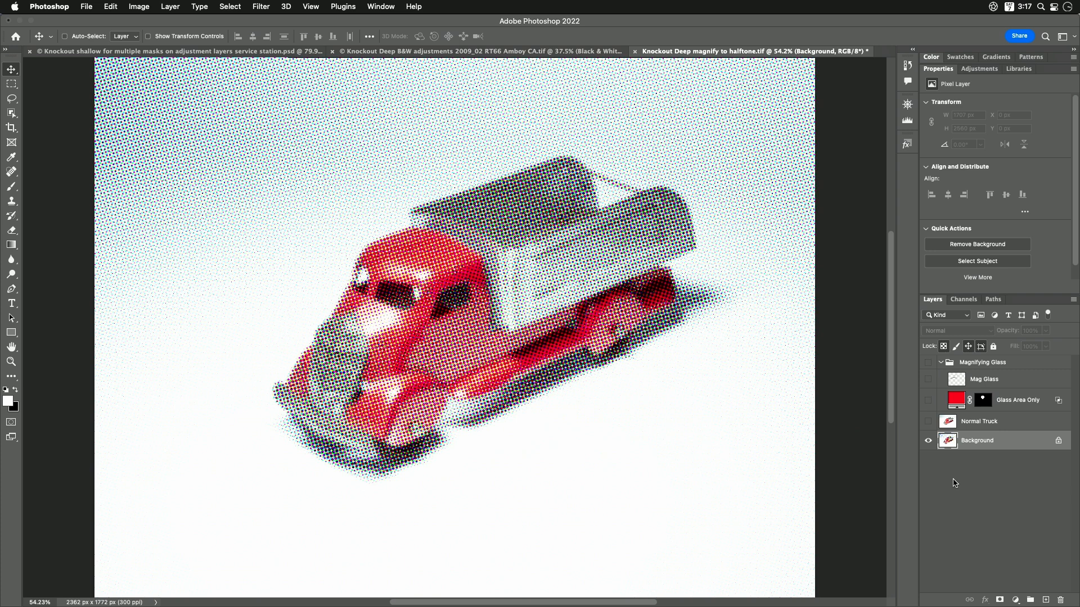
# Step: Make the Mag Glass, Normal Truck and Glass Area Only layers visible again
pyautogui.click(928, 380)
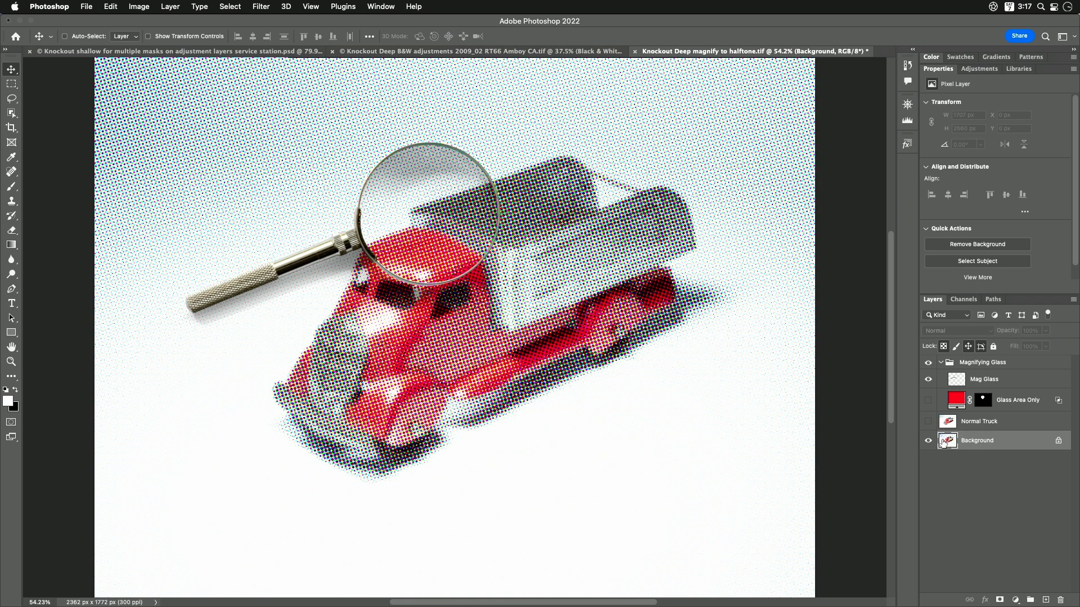
pyautogui.click(928, 421)
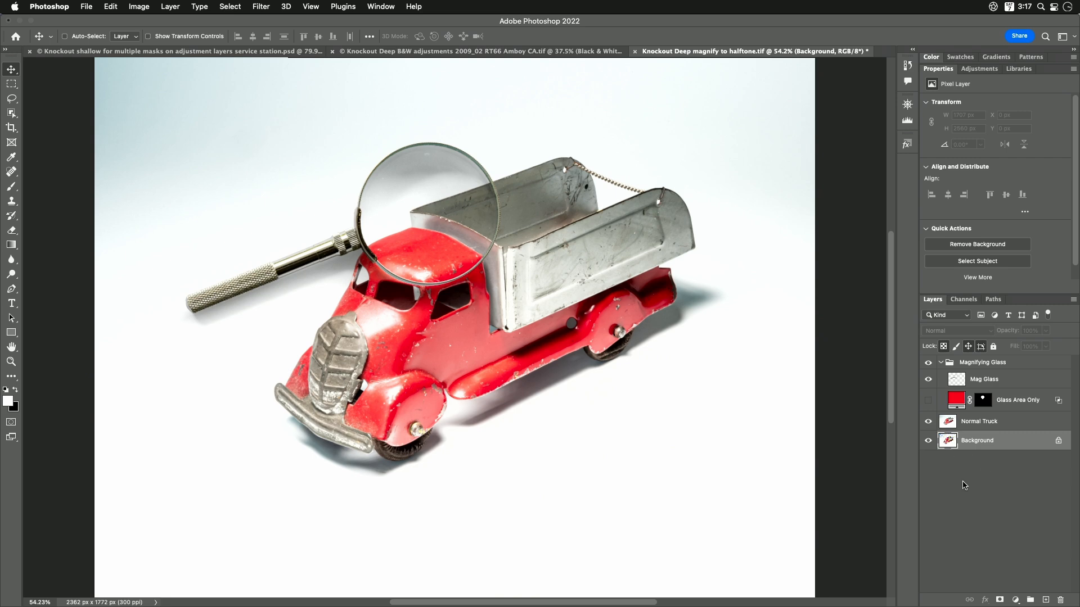
pyautogui.click(992, 405)
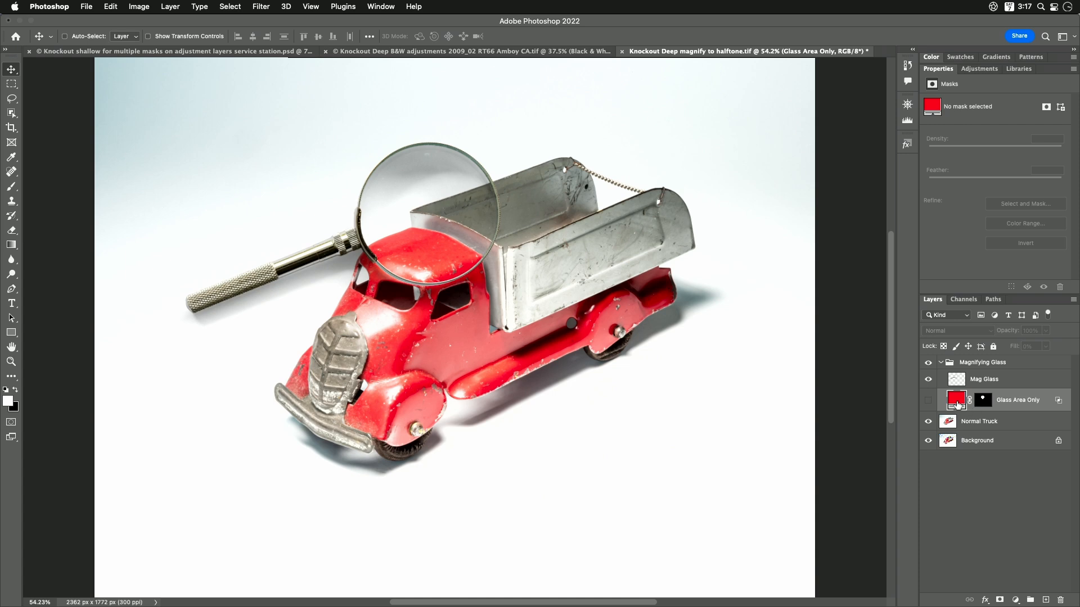
pyautogui.click(928, 400)
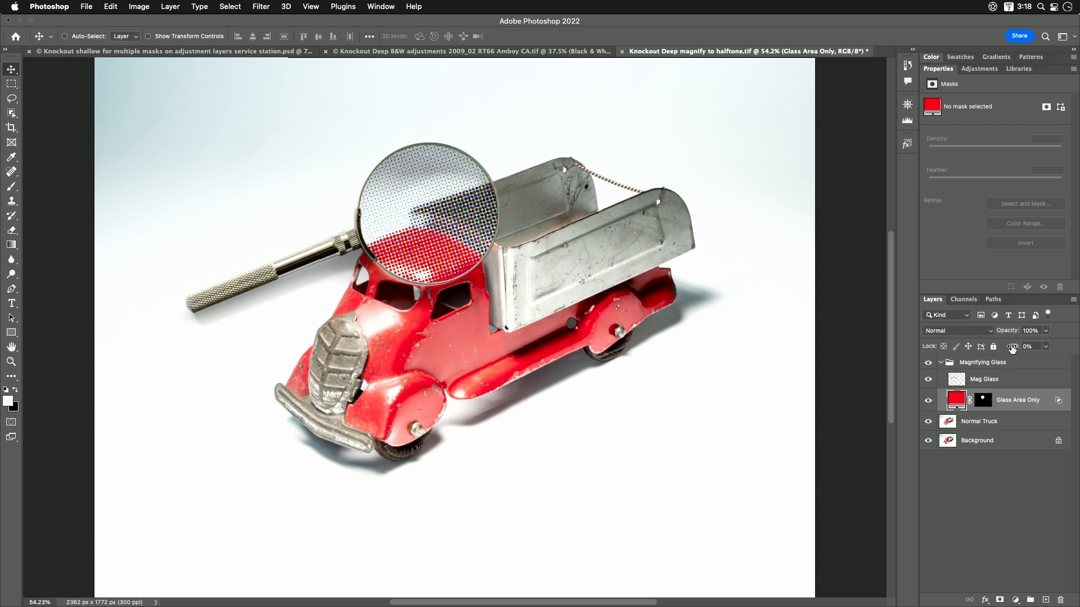
# Step: Set the Glass Area Only layer's fill to 100% to show its solid red, and examine the Magnifying Glass group's layers
pyautogui.moveTo(1012, 348); pyautogui.dragTo(1077, 338)
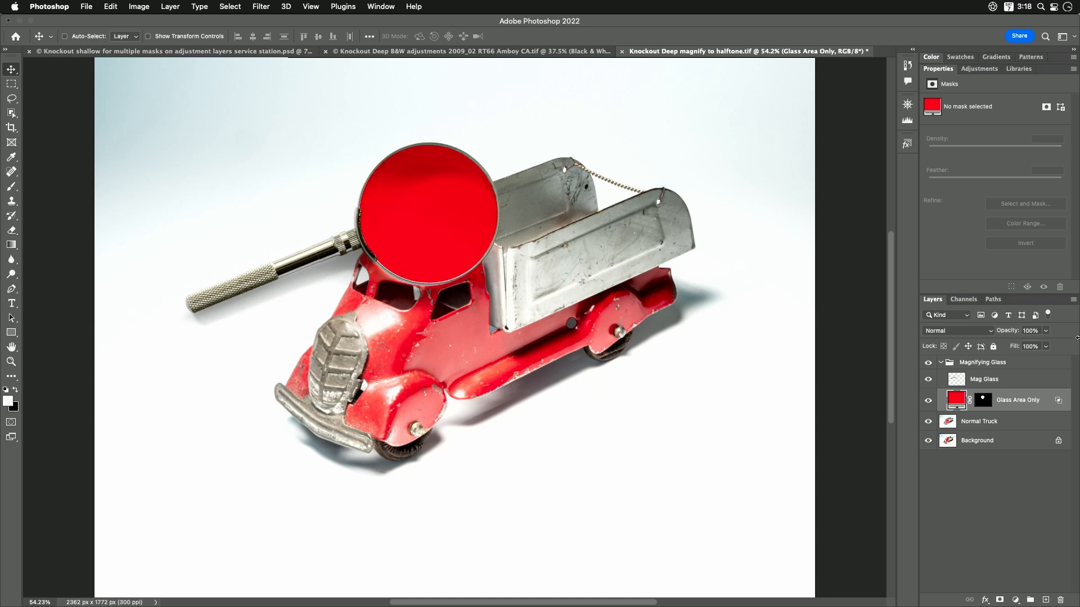
pyautogui.click(981, 381)
pyautogui.click(1007, 399)
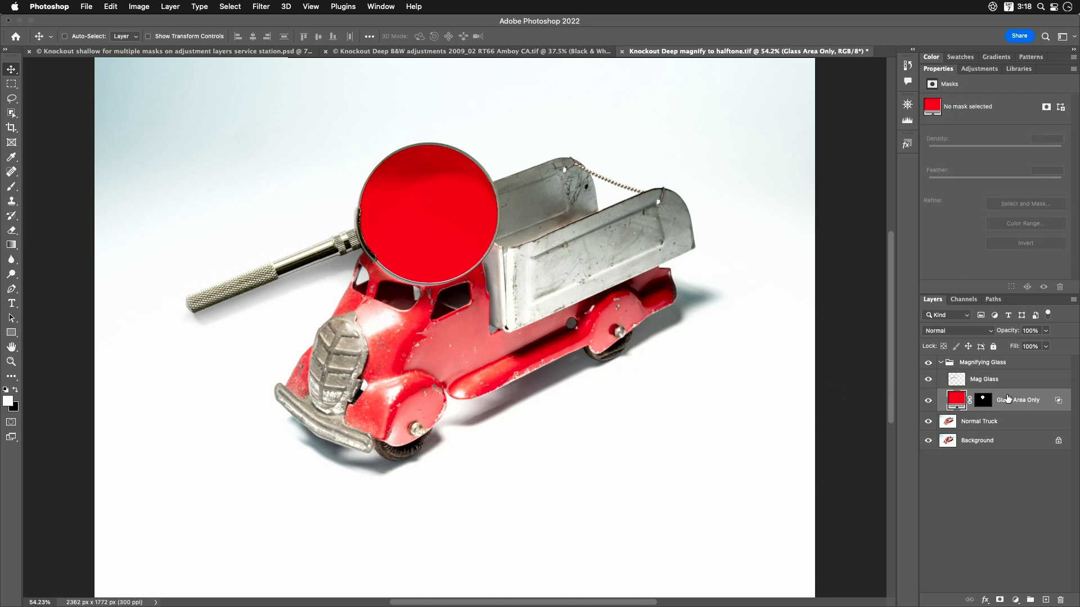
pyautogui.click(982, 367)
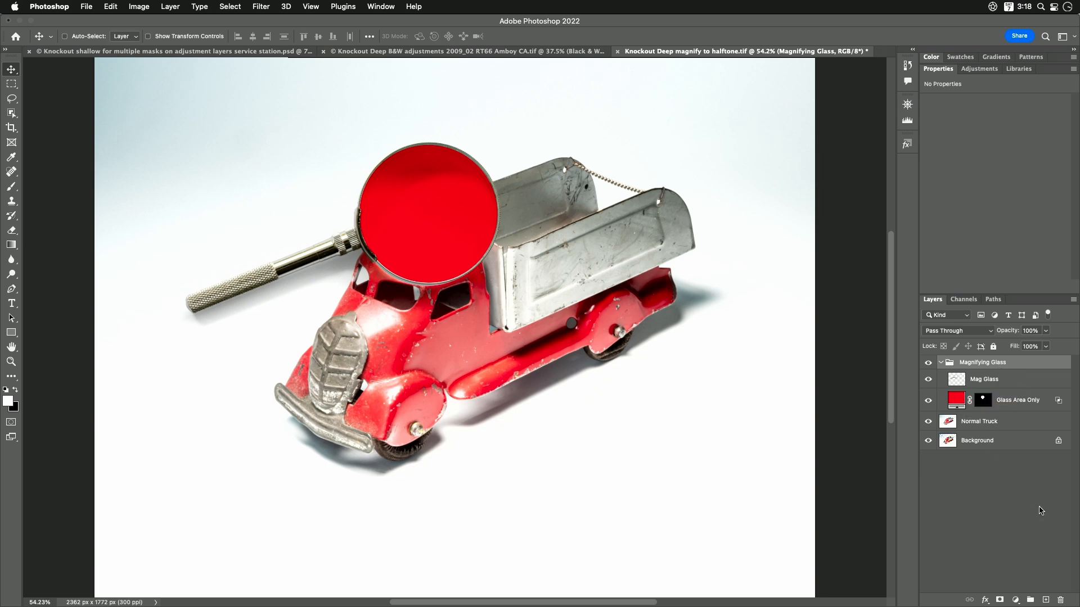
pyautogui.click(960, 401)
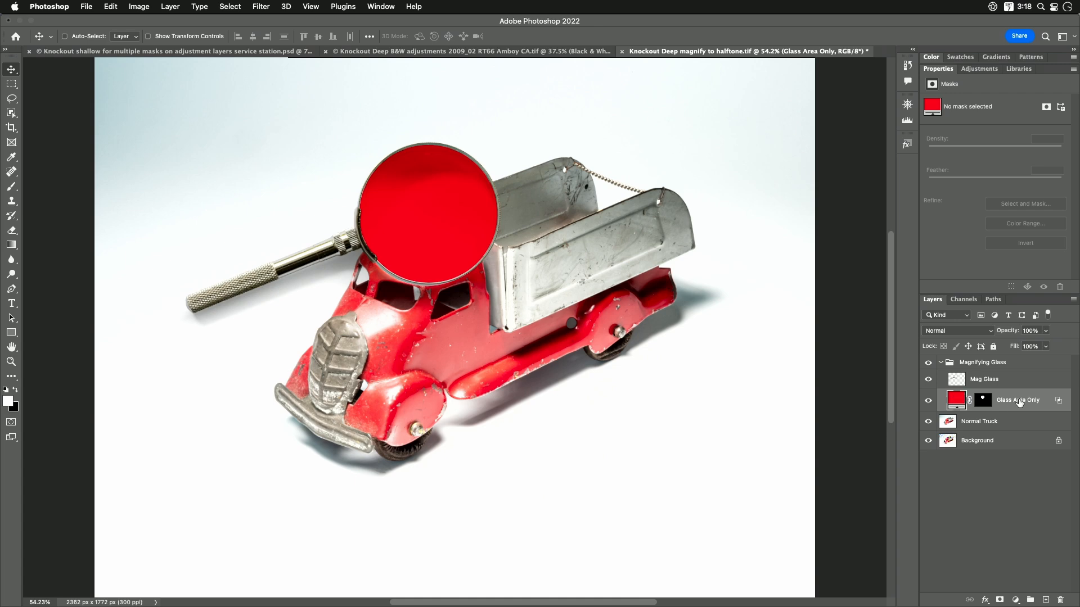
# Step: Check the knockout setting of the Glass Area Only layer, and briefly view the halftone Background layer alone
pyautogui.doubleClick(1058, 401)
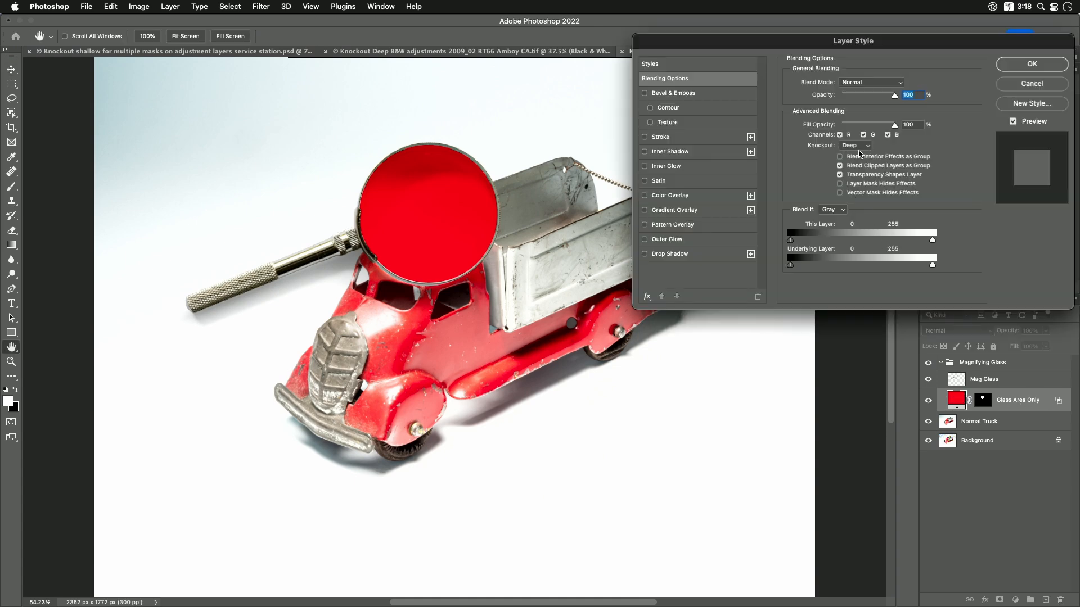
pyautogui.click(1018, 68)
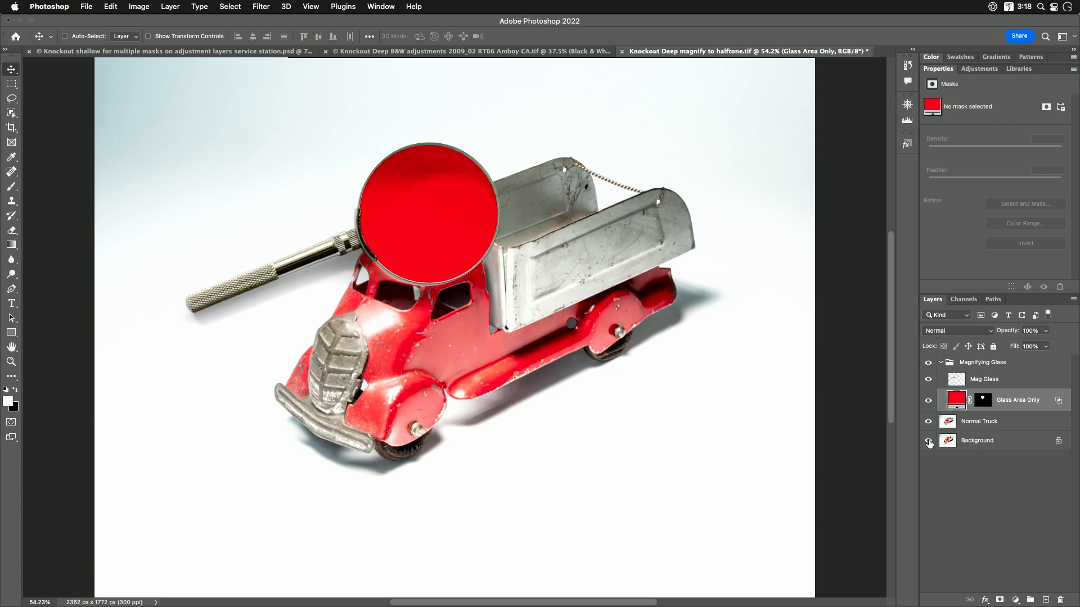
pyautogui.keyDown('alt'); pyautogui.click(928, 441); pyautogui.keyUp('alt')
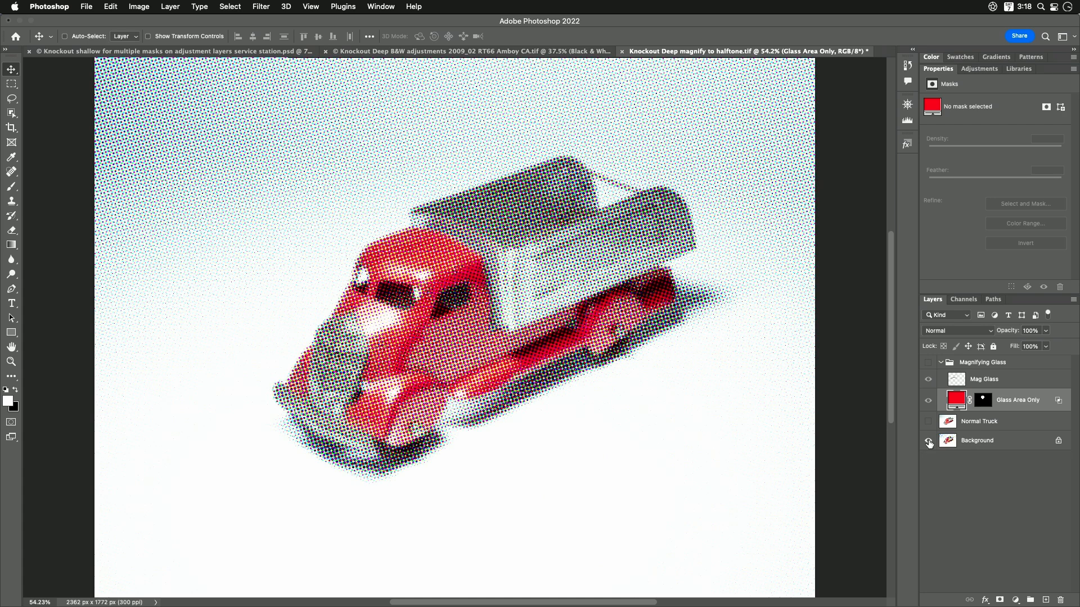
pyautogui.keyDown('alt'); pyautogui.click(928, 441); pyautogui.keyUp('alt')
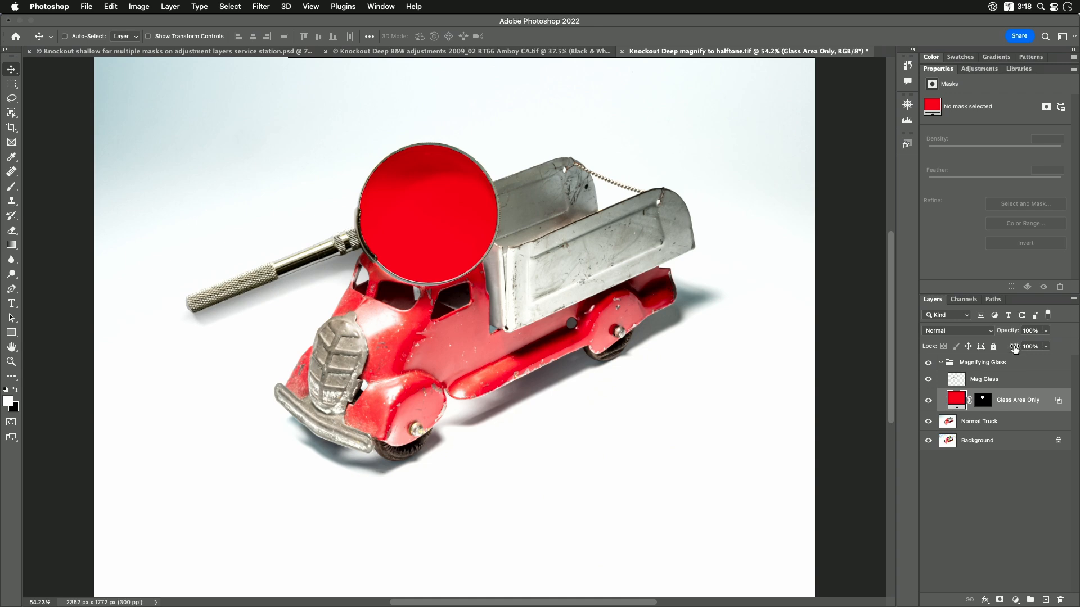
# Step: Set the Glass Area Only layer's fill to 0% and move the Magnifying Glass group over the cab's side window
pyautogui.moveTo(1015, 349); pyautogui.dragTo(836, 357)
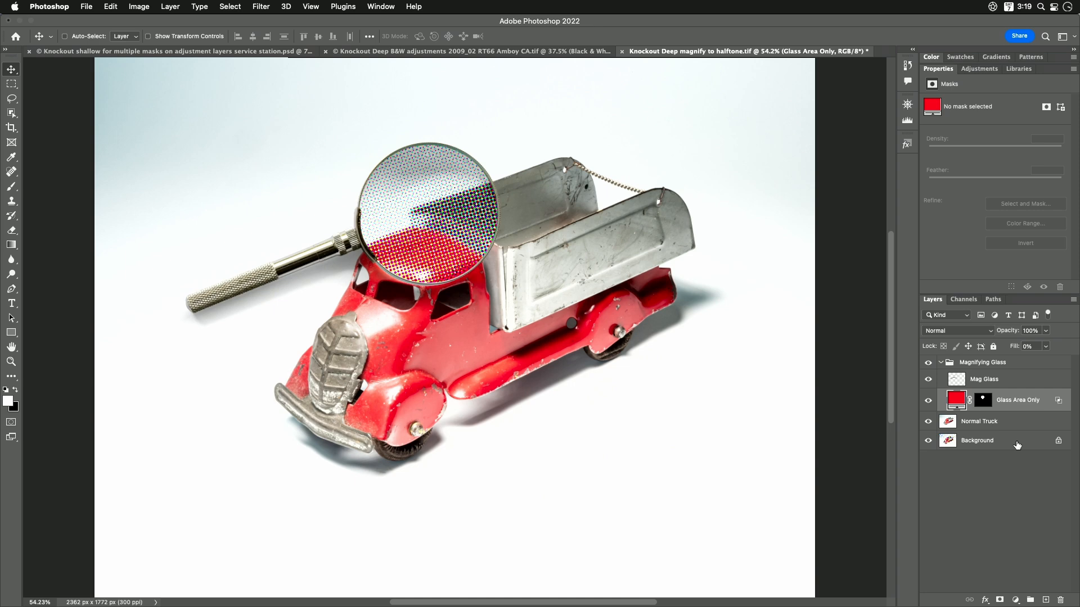
pyautogui.click(974, 364)
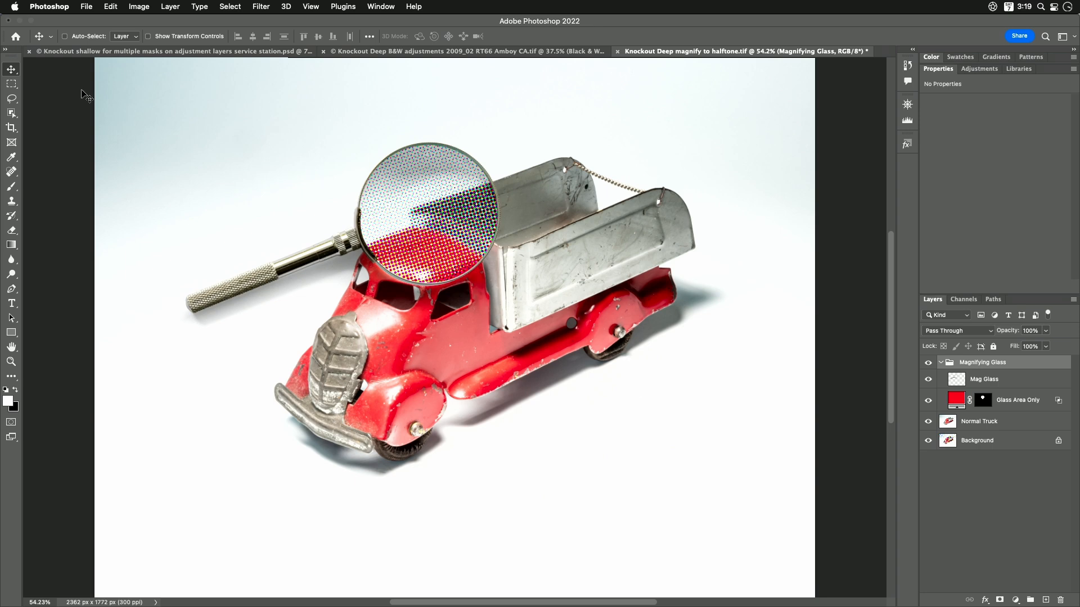
pyautogui.moveTo(280, 249); pyautogui.dragTo(348, 303)
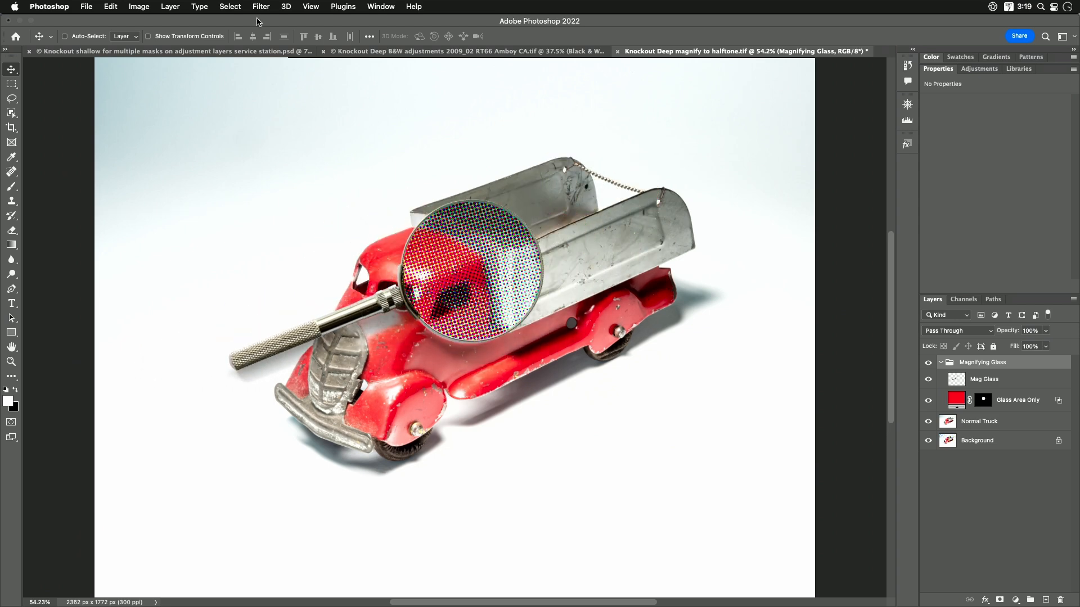
# Step: Turn off Smart Guides and move the Magnifying Glass group over the front of the truck's cab
pyautogui.click(310, 7)
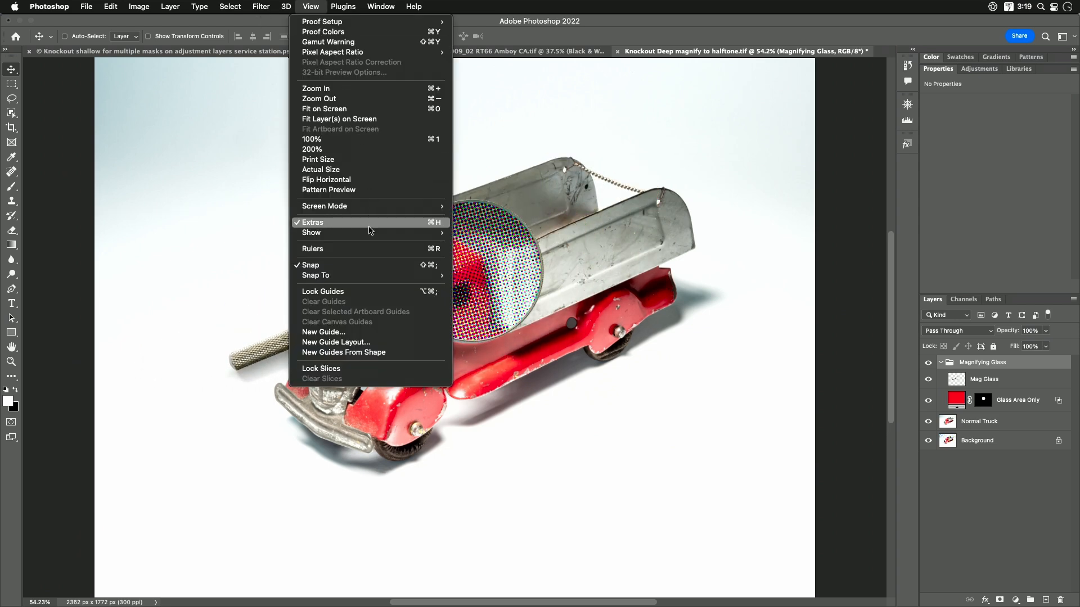
pyautogui.moveTo(366, 240)
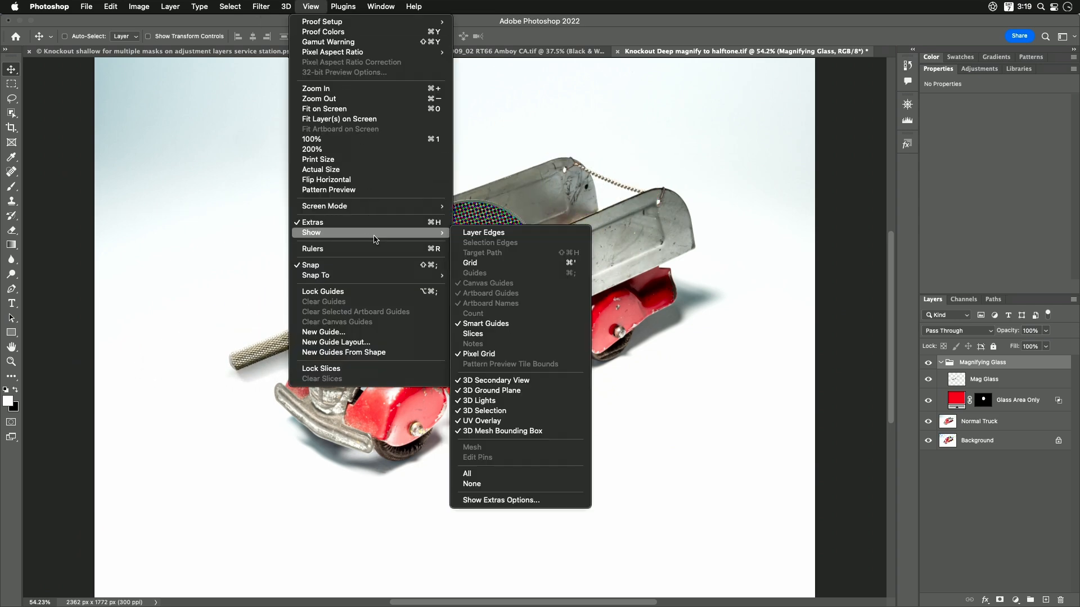
pyautogui.click(527, 329)
pyautogui.moveTo(340, 318); pyautogui.dragTo(260, 299)
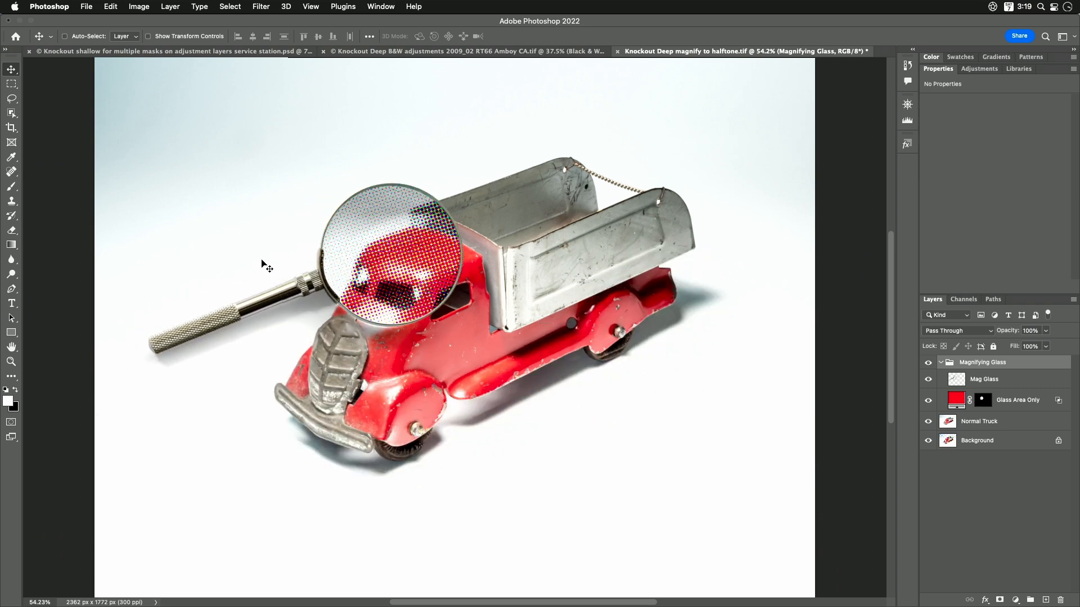
pyautogui.moveTo(239, 314)
pyautogui.mouseDown()
pyautogui.moveTo(379, 243)
pyautogui.moveTo(361, 231)
pyautogui.moveTo(228, 328)
pyautogui.moveTo(232, 316)
pyautogui.mouseUp()
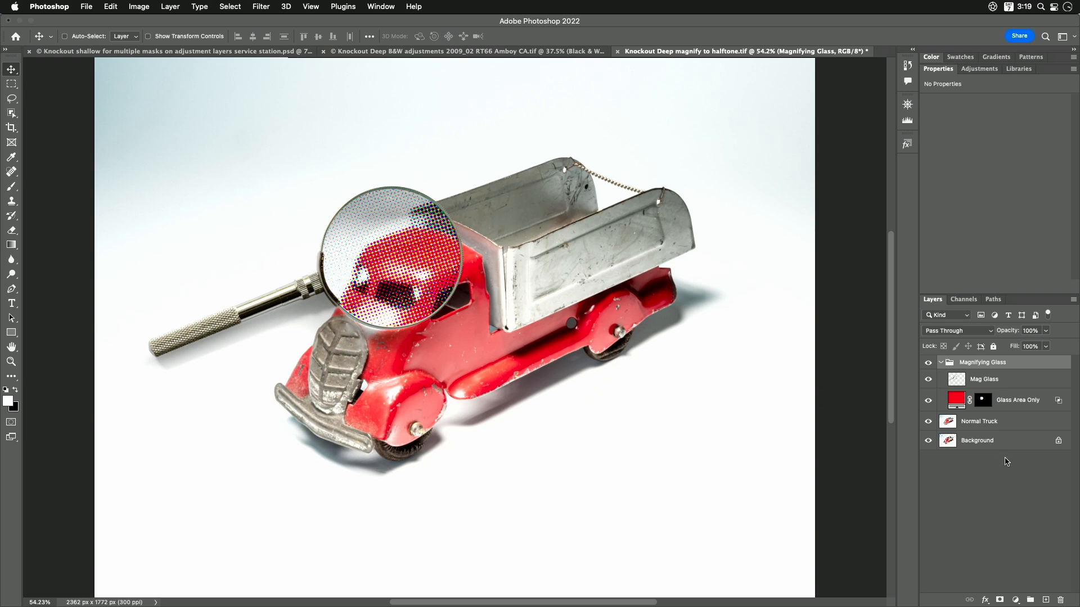
# Step: Close the magnifying glass document and delete both Black & White adjustment layers from the Roy's motel photo
pyautogui.press('super')
pyautogui.press('super+w')
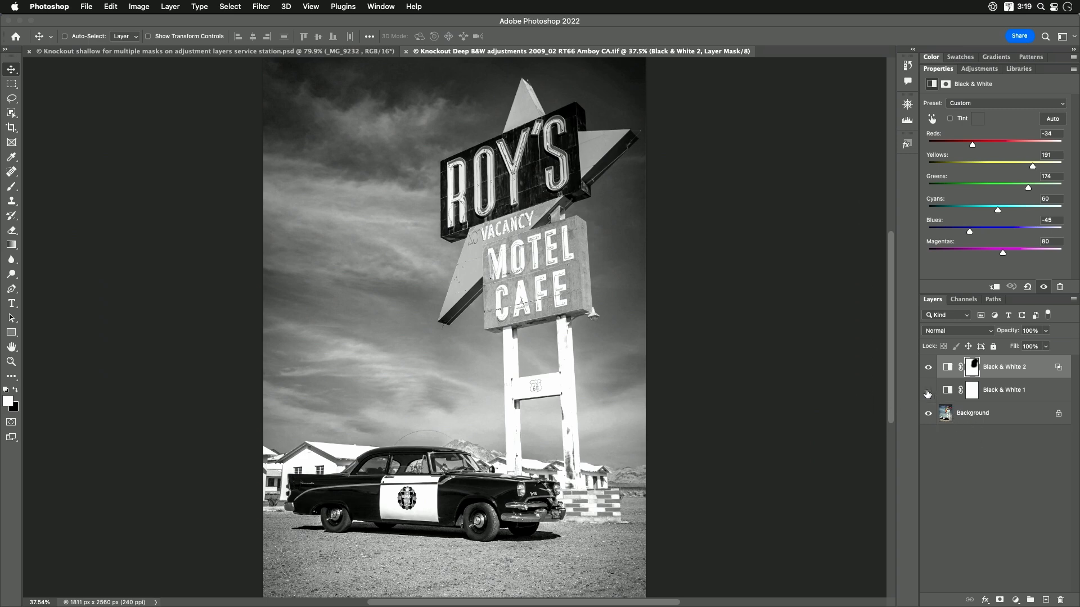
pyautogui.moveTo(928, 368); pyautogui.dragTo(928, 390)
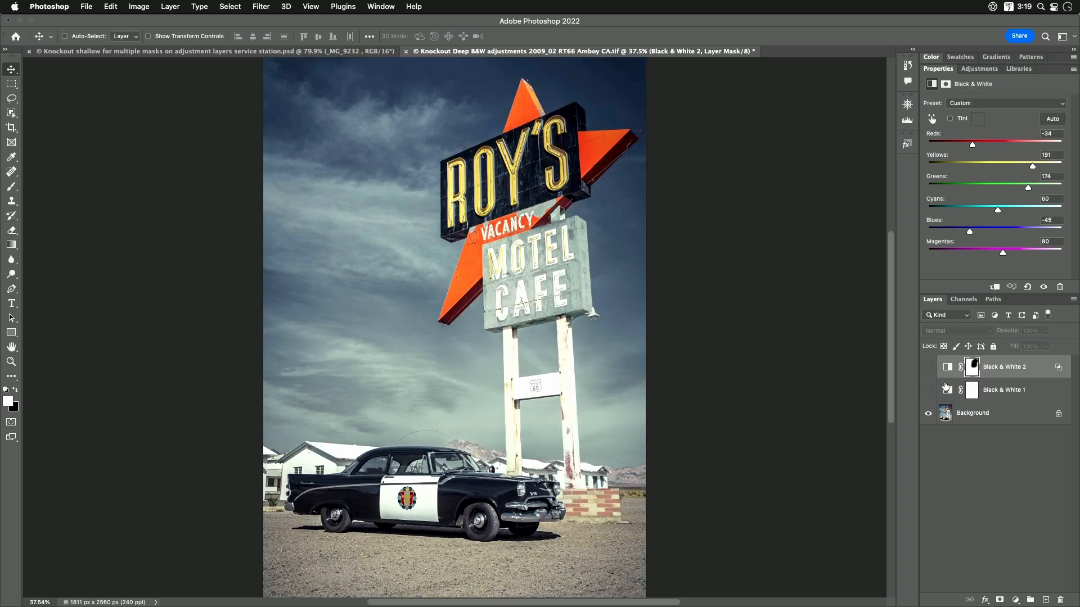
pyautogui.keyDown('shift'); pyautogui.click(1008, 391); pyautogui.keyUp('shift')
pyautogui.moveTo(1008, 391); pyautogui.dragTo(1060, 599)
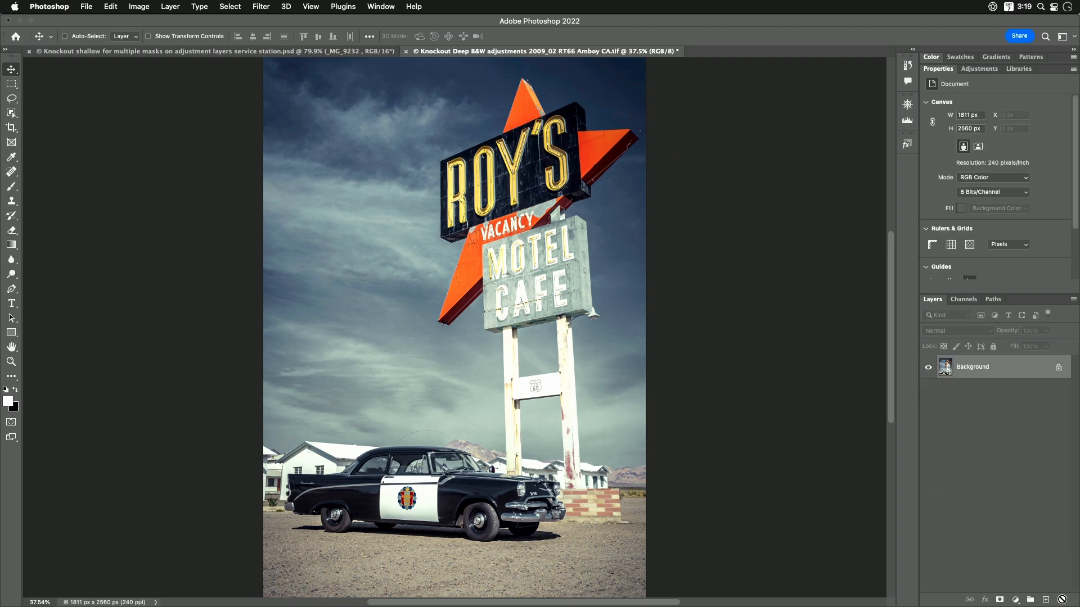
# Step: Add a Black & White adjustment layer above the Background, brightening the star with Reds 88 and darkening the sky with Blues -56
pyautogui.click(1016, 600)
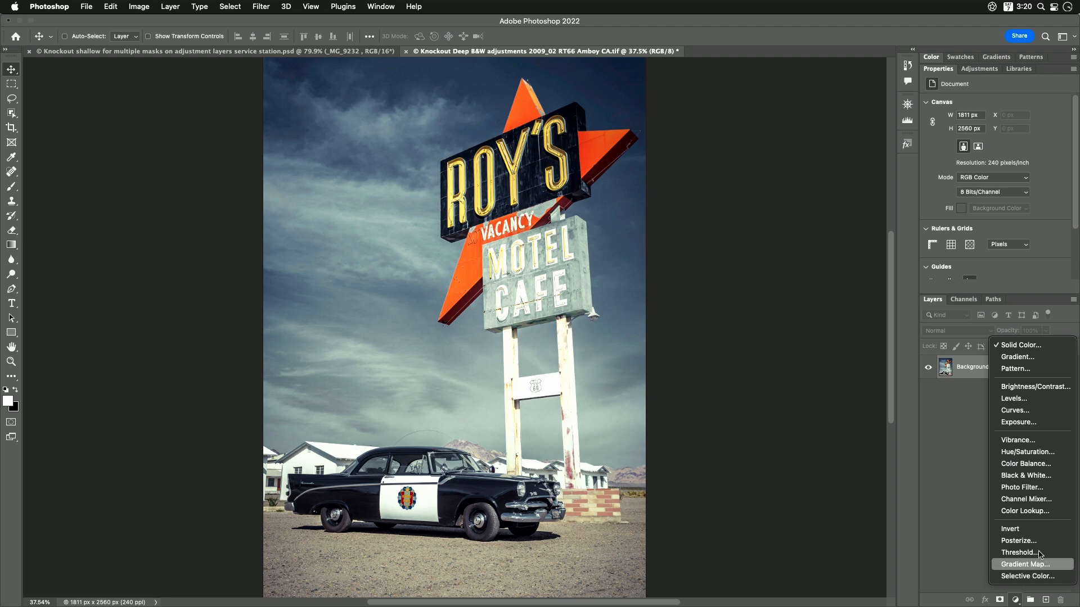
pyautogui.click(1052, 476)
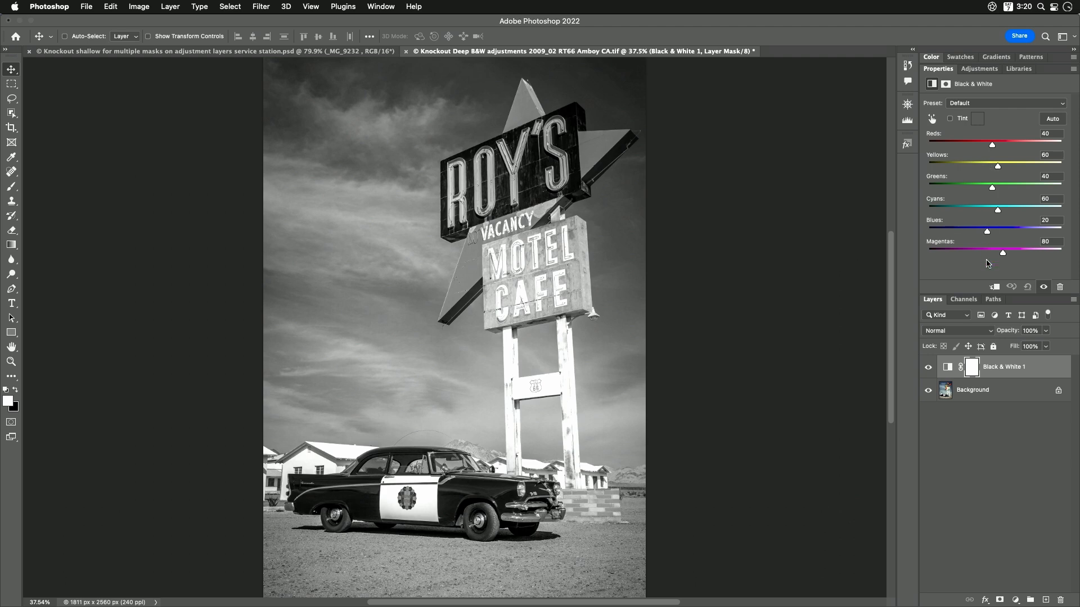
pyautogui.click(932, 120)
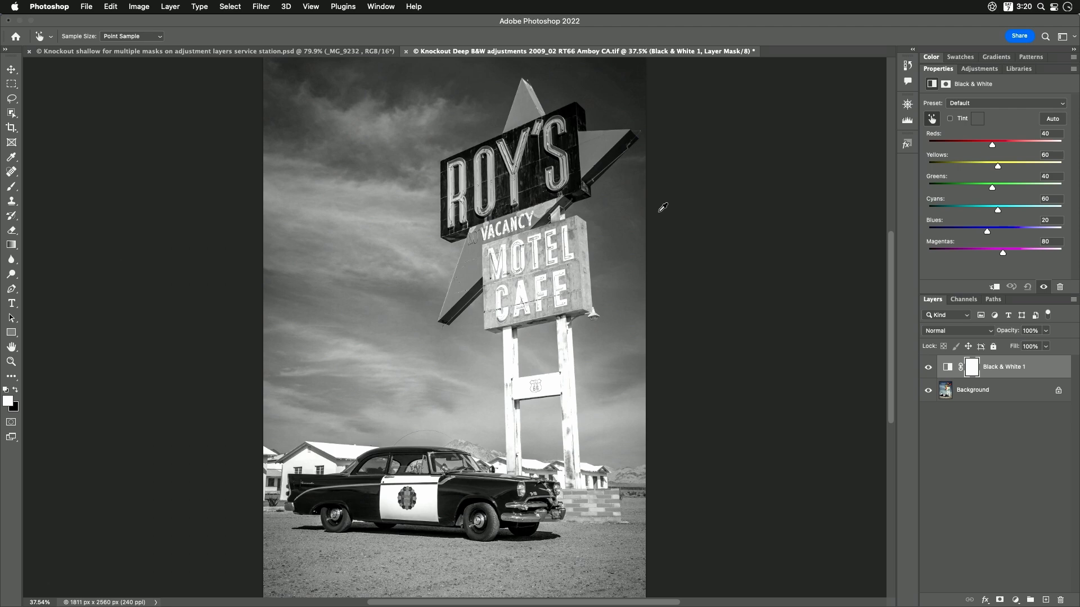
pyautogui.click(589, 155)
pyautogui.moveTo(590, 155); pyautogui.dragTo(616, 169)
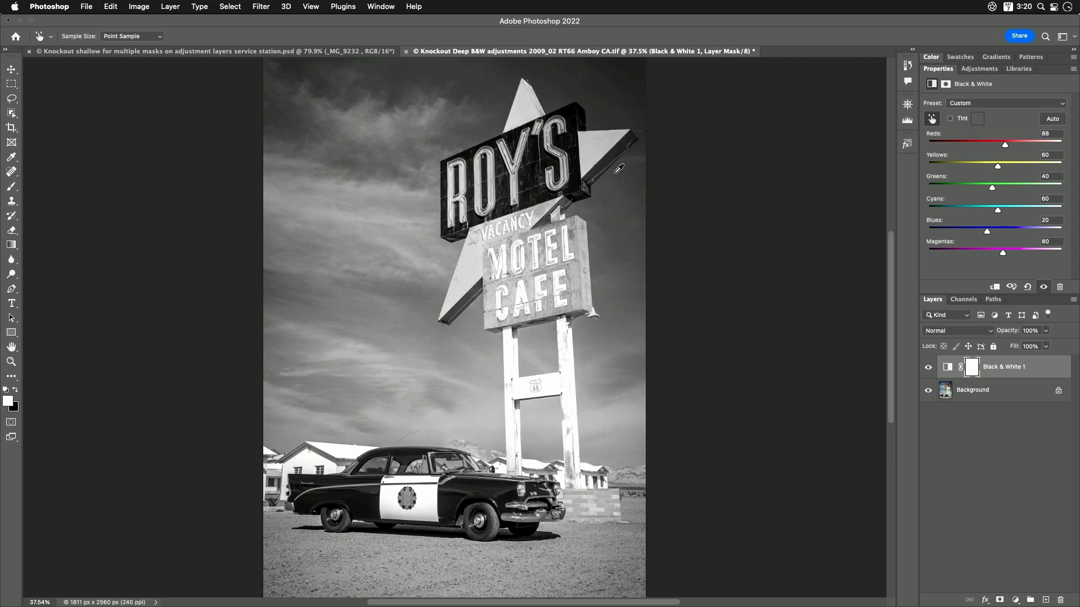
pyautogui.moveTo(565, 80); pyautogui.dragTo(521, 105)
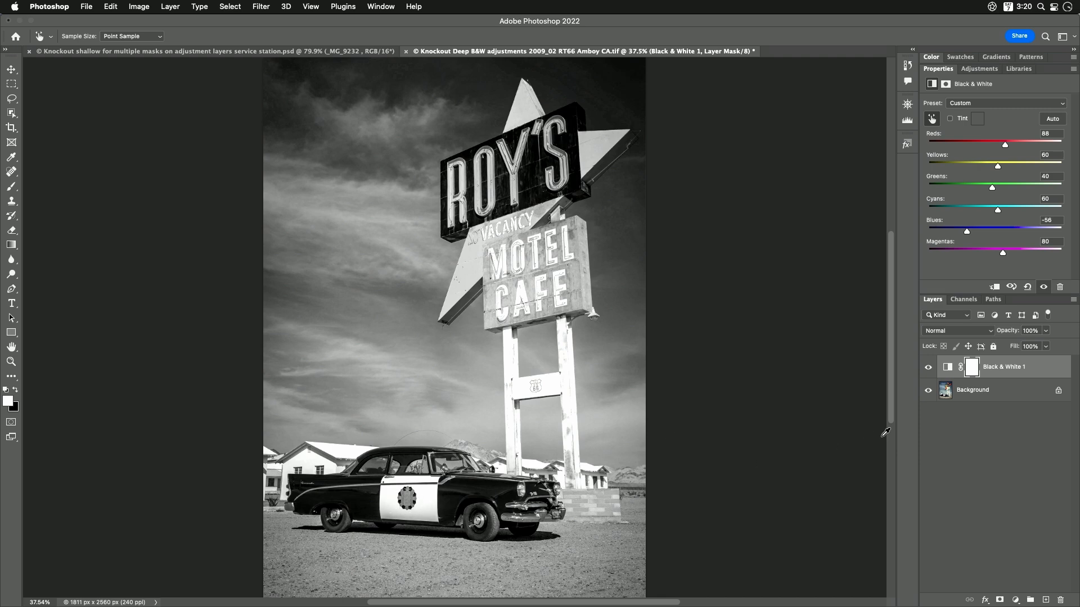
# Step: Toggle the Black & White 1 layer's visibility to compare the color photo with its monochrome conversion
pyautogui.click(928, 369)
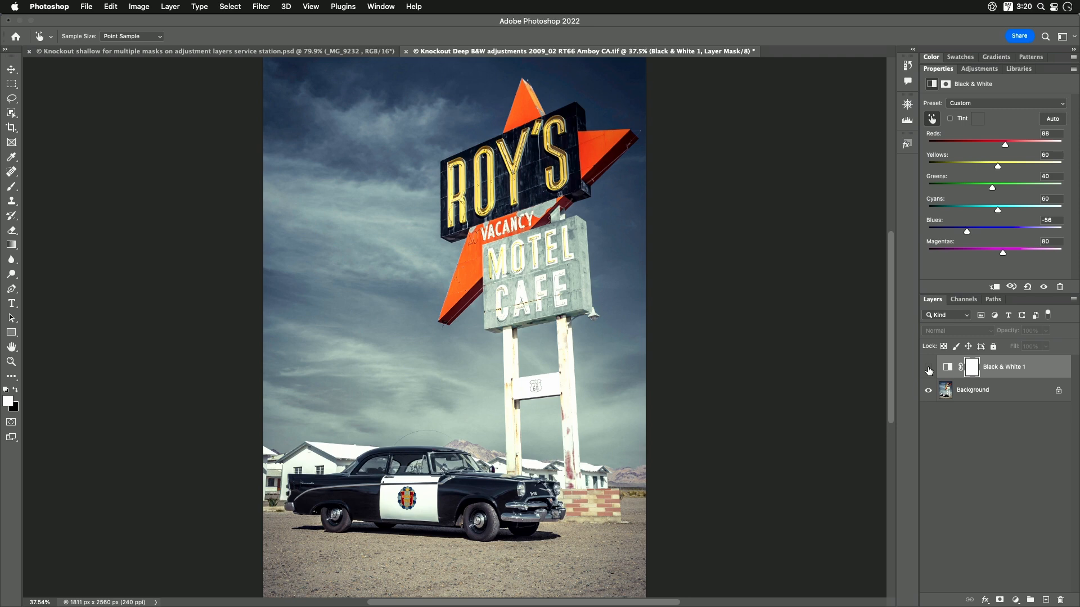
pyautogui.click(929, 369)
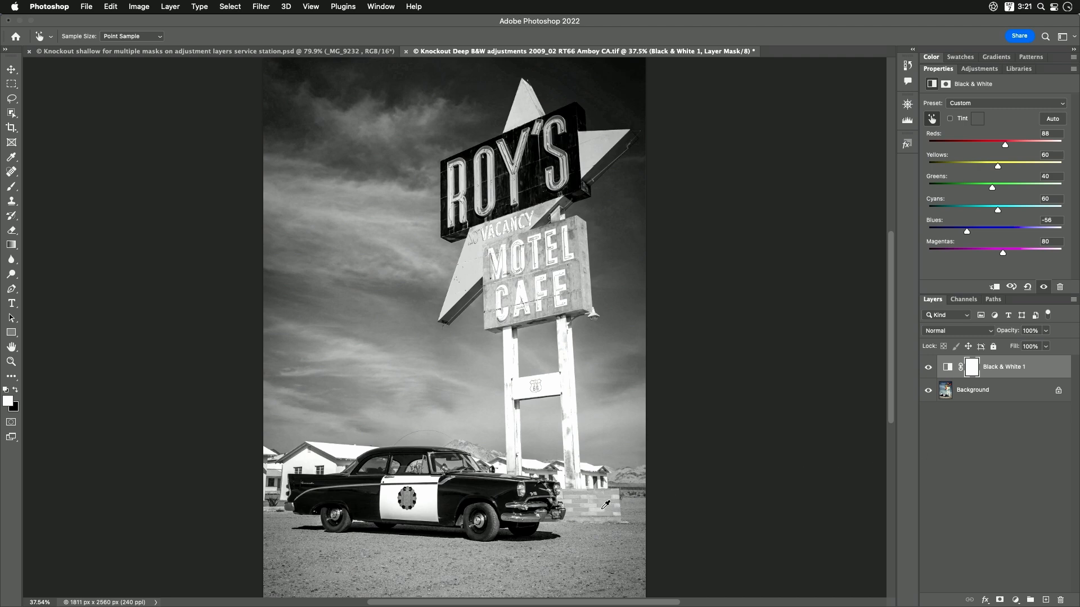
pyautogui.click(928, 368)
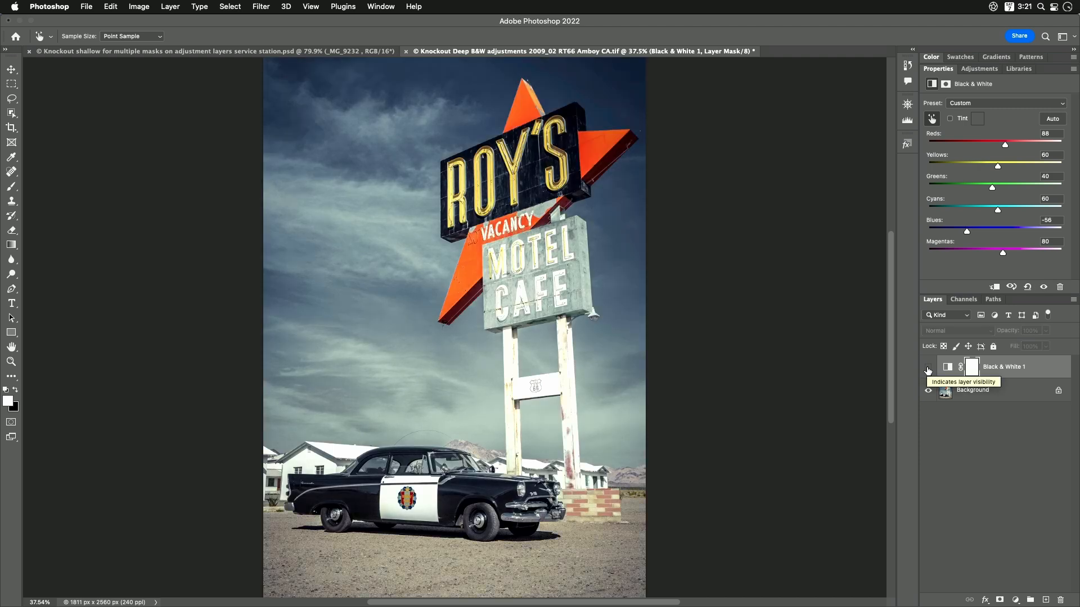
pyautogui.click(928, 368)
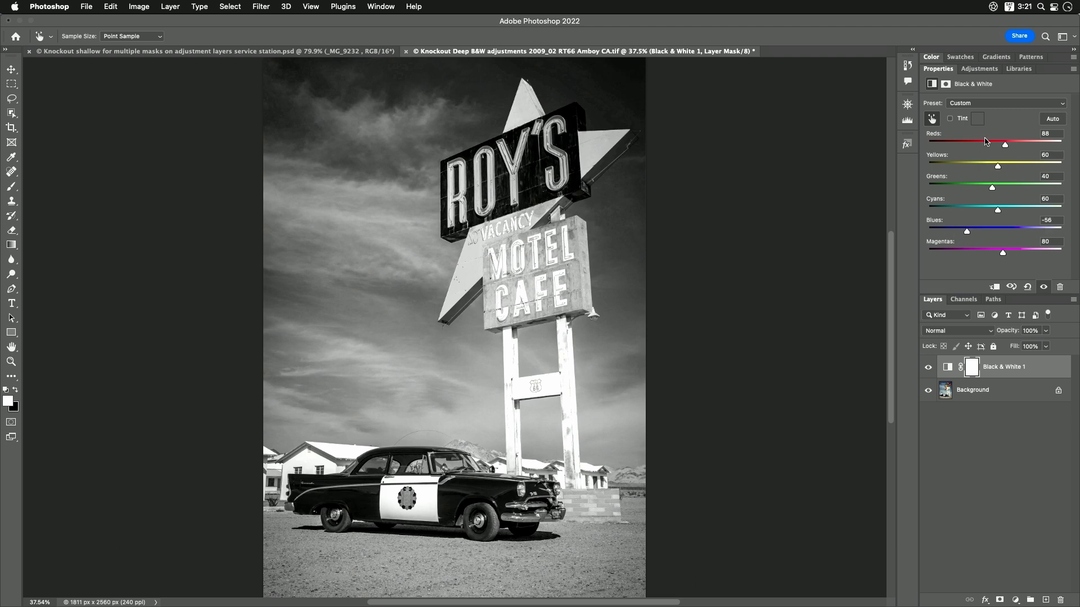
# Step: Add a second Black & White adjustment layer with Reds 300, Yellows -200, Cyans -194, Blues 176 and Magentas -114
pyautogui.click(1016, 600)
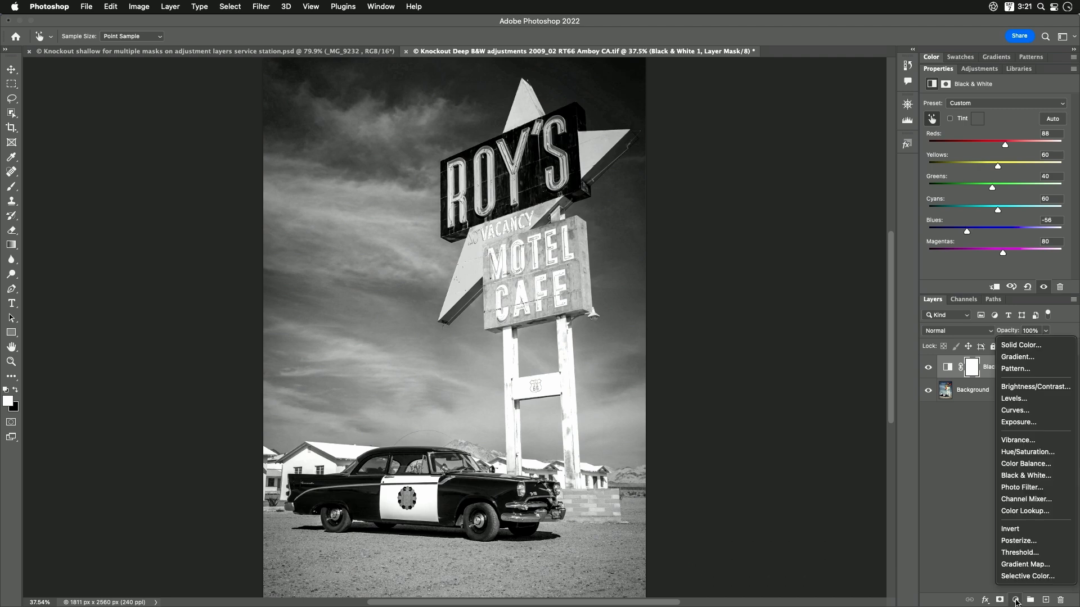
pyautogui.click(1036, 477)
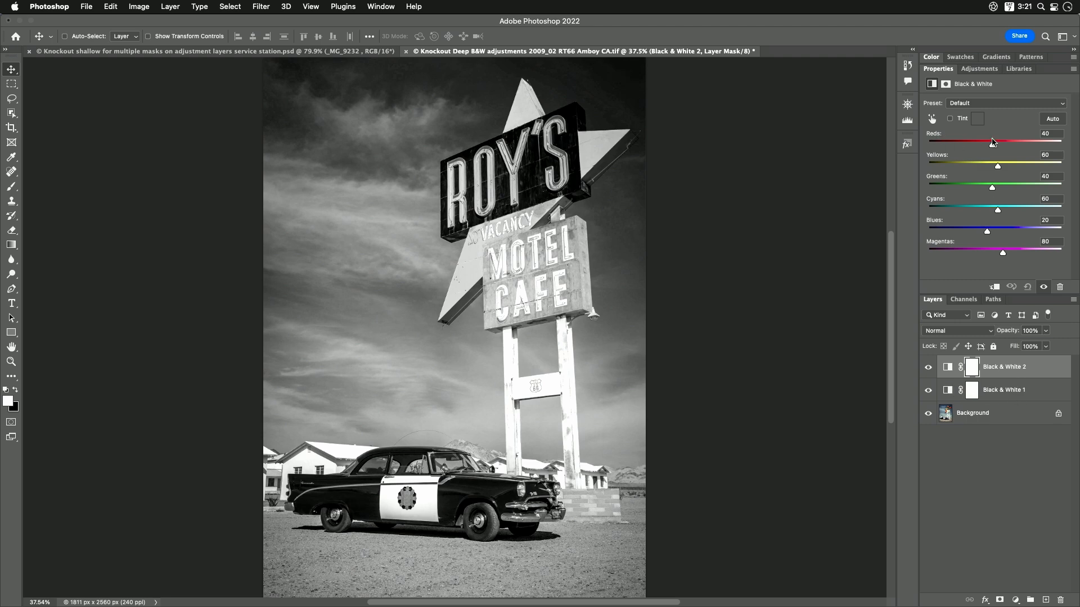
pyautogui.moveTo(992, 145); pyautogui.dragTo(1063, 148)
pyautogui.moveTo(1000, 167); pyautogui.dragTo(913, 170)
pyautogui.moveTo(998, 211); pyautogui.dragTo(930, 213)
pyautogui.moveTo(987, 232); pyautogui.dragTo(952, 258)
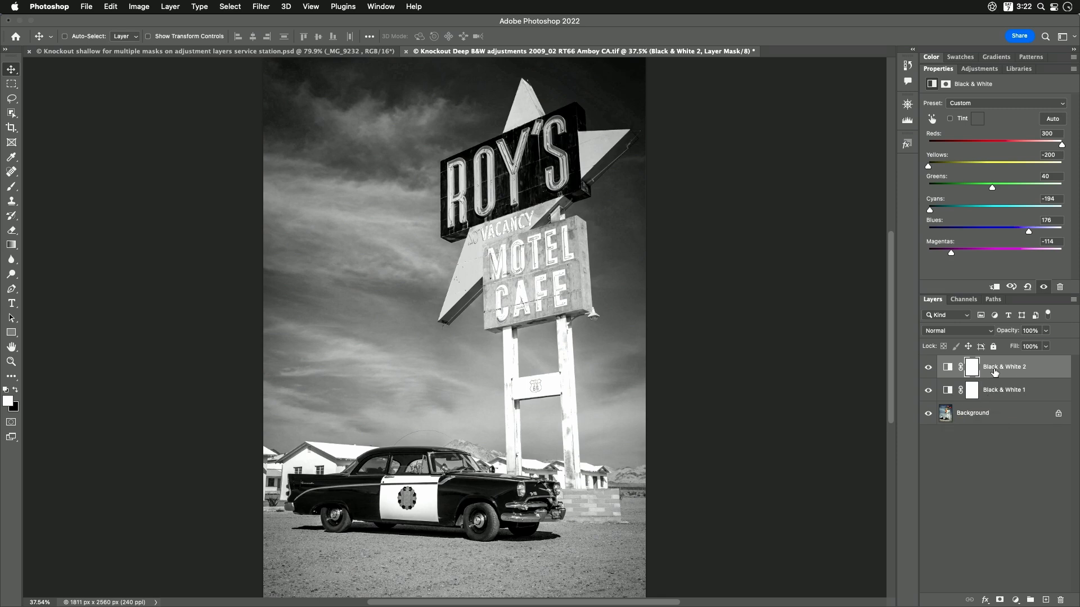
# Step: Set the Black & White 2 layer's knockout to Deep in its blending options
pyautogui.doubleClick(1045, 372)
pyautogui.click(864, 146)
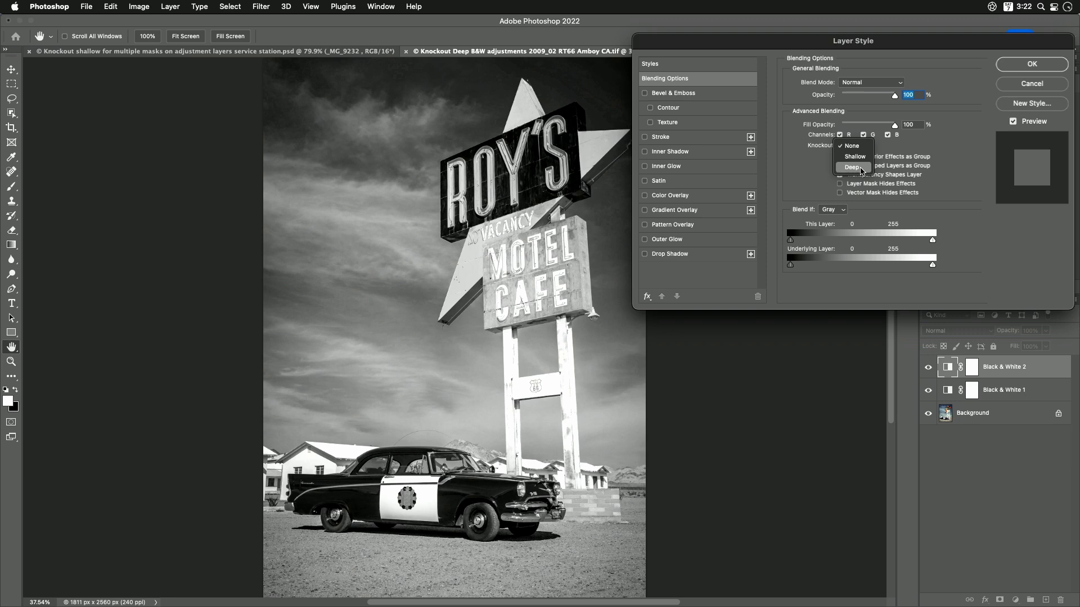
pyautogui.click(861, 169)
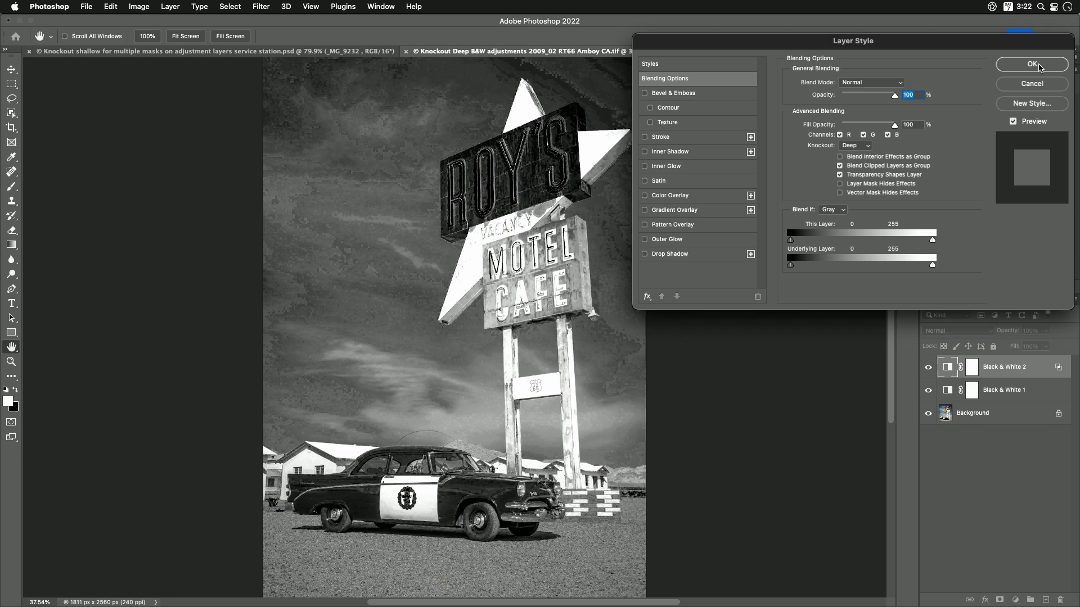
pyautogui.click(1039, 68)
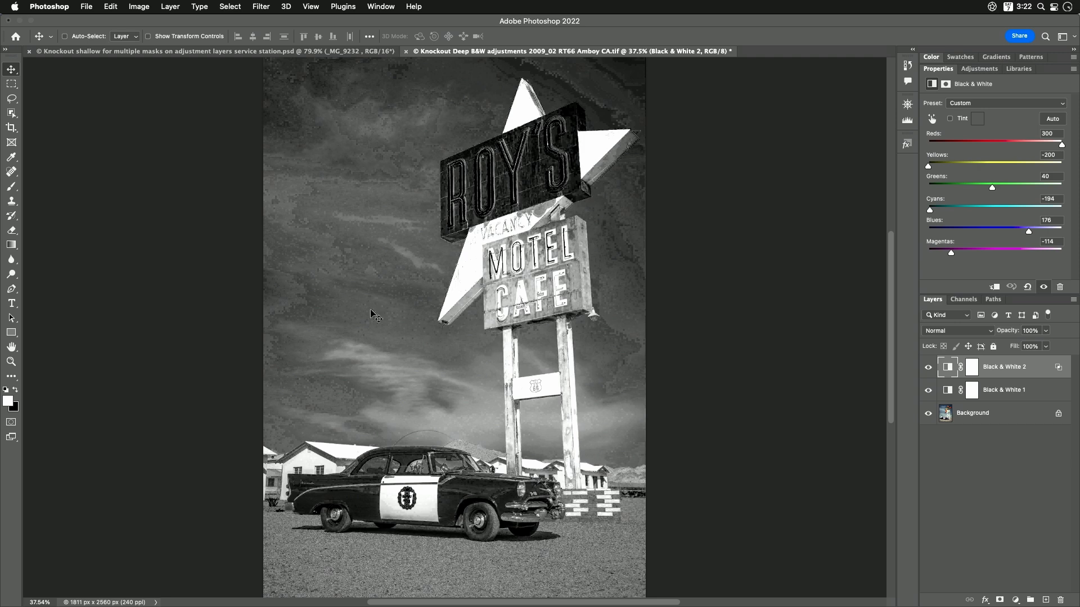
# Step: Reset the Black & White 2 adjustment to its defaults, then set Reds to -59 and Yellows to 128
pyautogui.click(1027, 287)
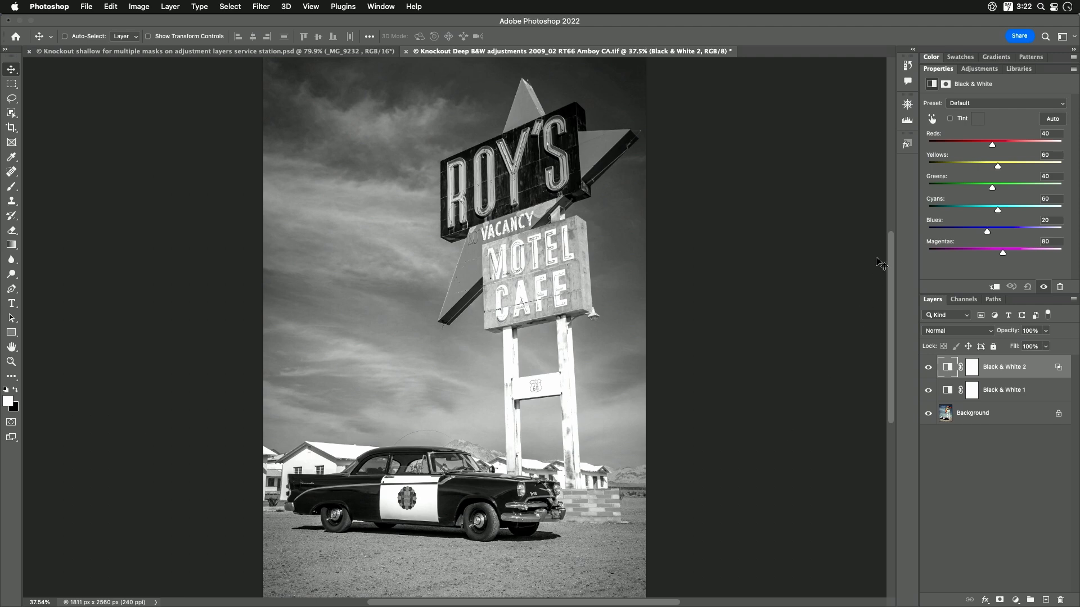
pyautogui.click(932, 121)
pyautogui.moveTo(993, 147); pyautogui.dragTo(1016, 165)
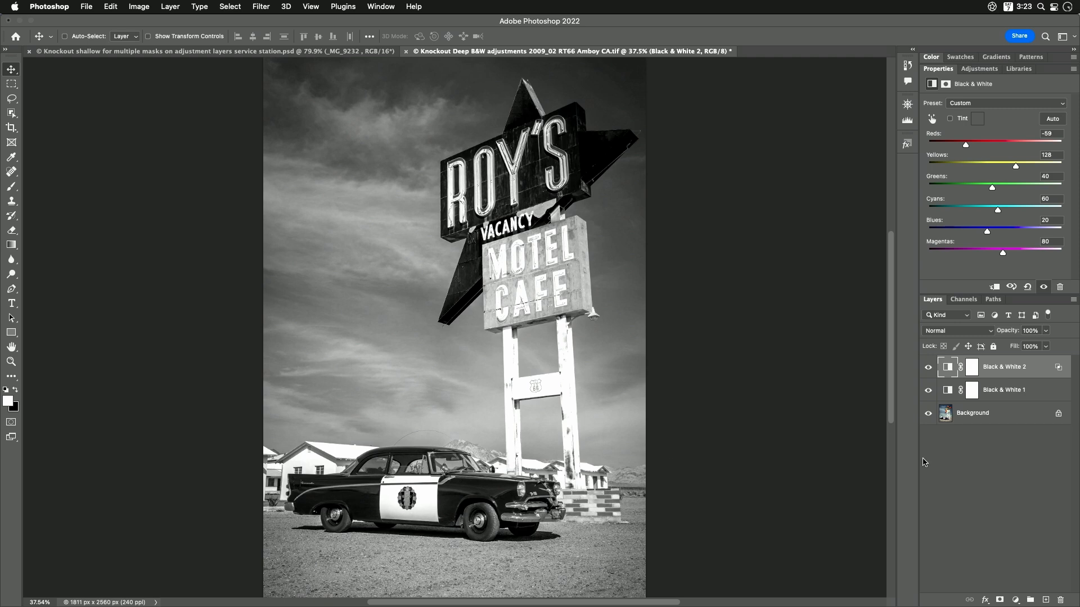
# Step: Add a third Black & White adjustment layer on top and set its knockout to Deep
pyautogui.click(1015, 600)
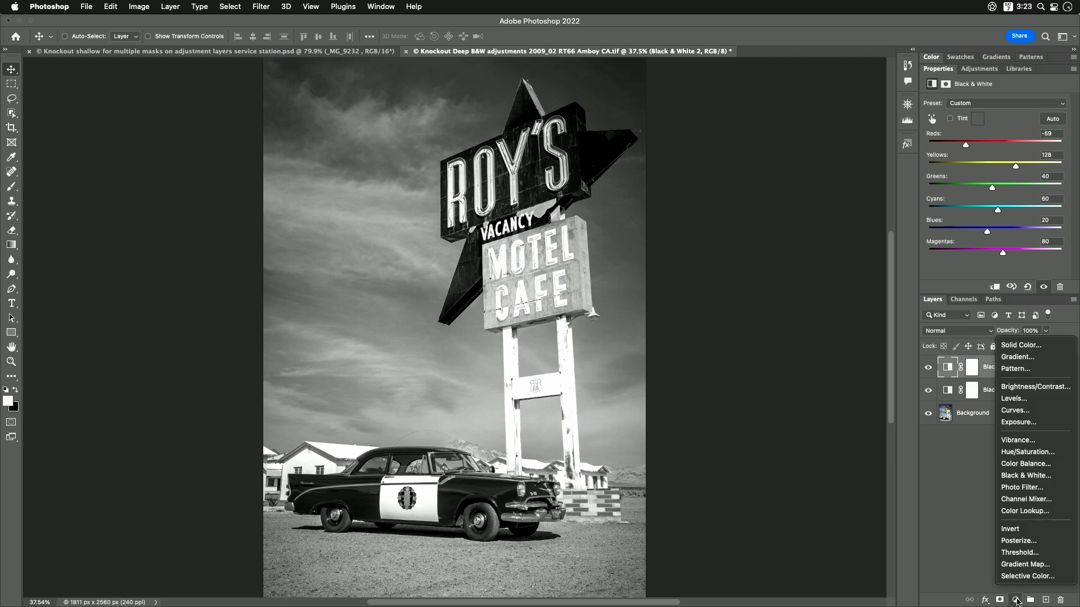
pyautogui.click(1041, 477)
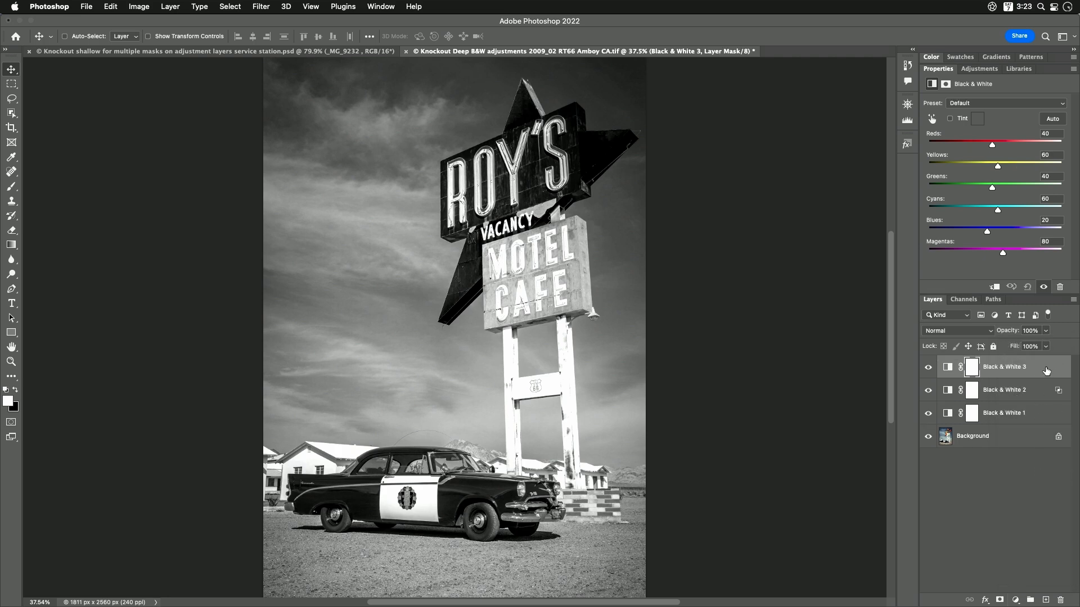
pyautogui.doubleClick(1046, 370)
pyautogui.click(853, 145)
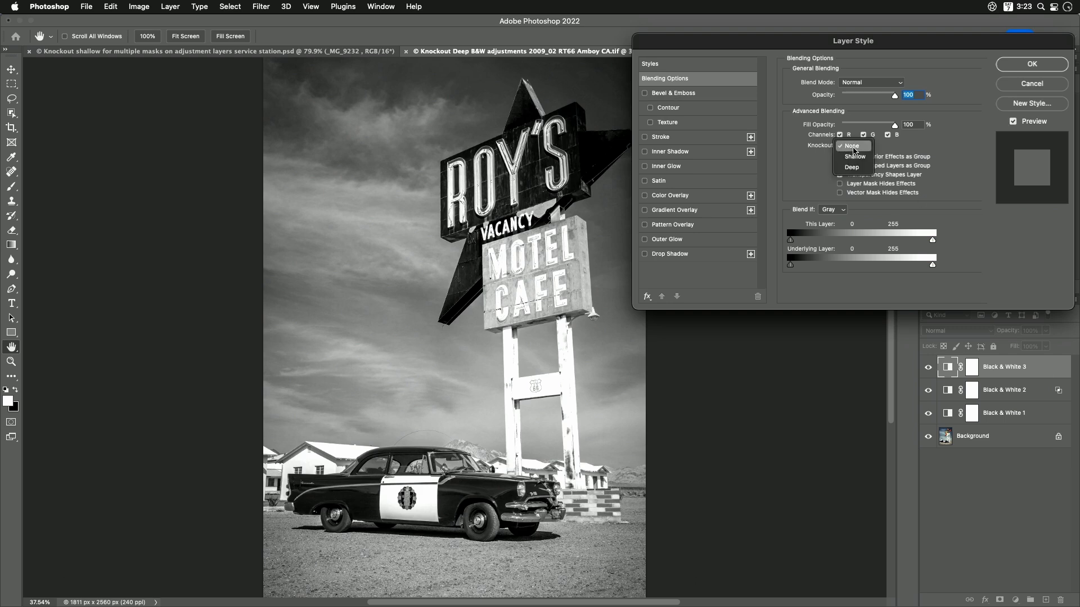
pyautogui.click(855, 169)
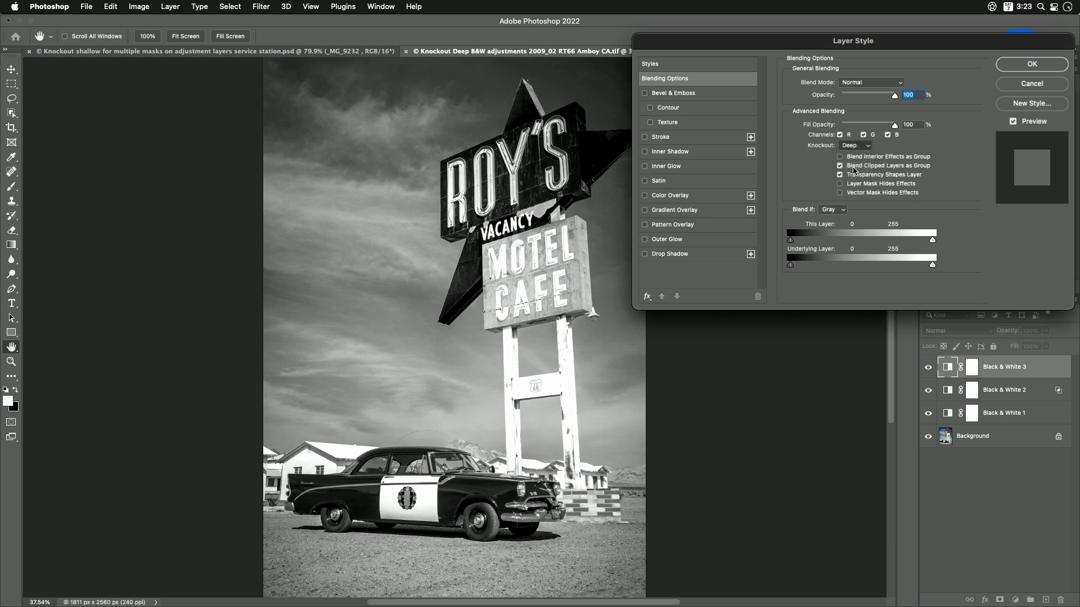
pyautogui.click(1037, 67)
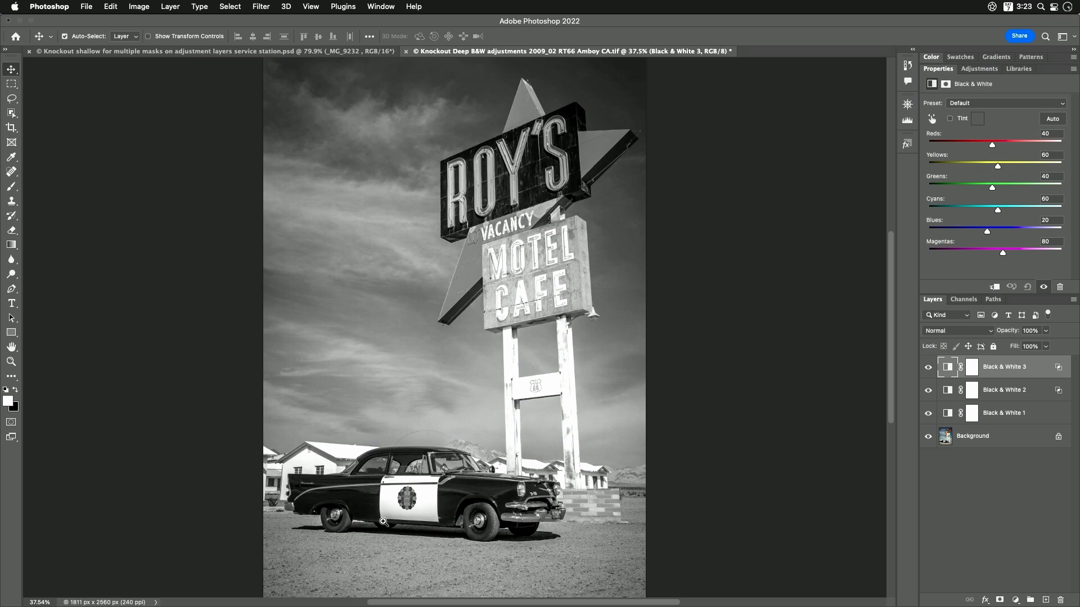
# Step: Tune Black & White 3 for the car door emblem: Reds 23, Yellows 134, Greens 27, Cyans 113, Blues 18, Magentas 21
pyautogui.moveTo(385, 514); pyautogui.dragTo(385, 514)
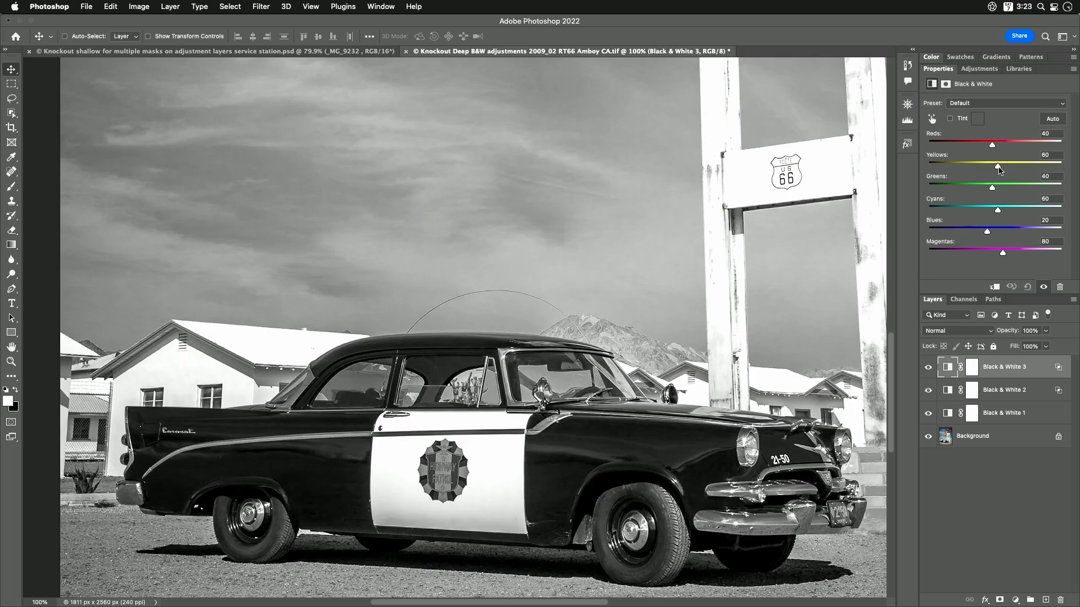
pyautogui.moveTo(998, 168); pyautogui.dragTo(989, 145)
pyautogui.moveTo(992, 187); pyautogui.dragTo(988, 253)
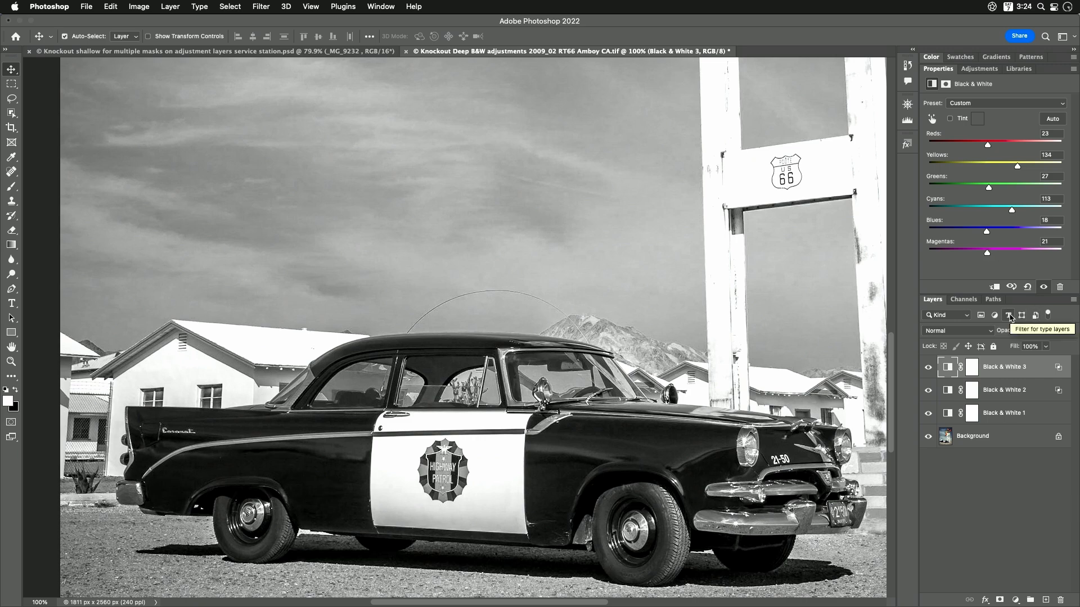
# Step: Hide Black & White 3 and Black & White 2, then show them again one by one to compare the three conversions
pyautogui.press('super+0')
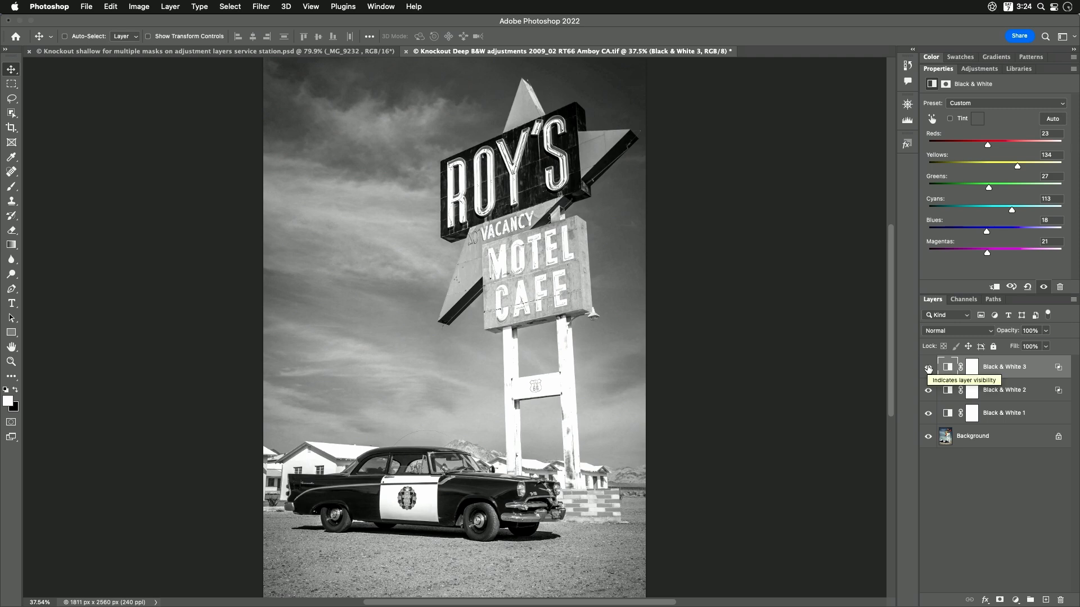
pyautogui.moveTo(929, 369); pyautogui.dragTo(928, 396)
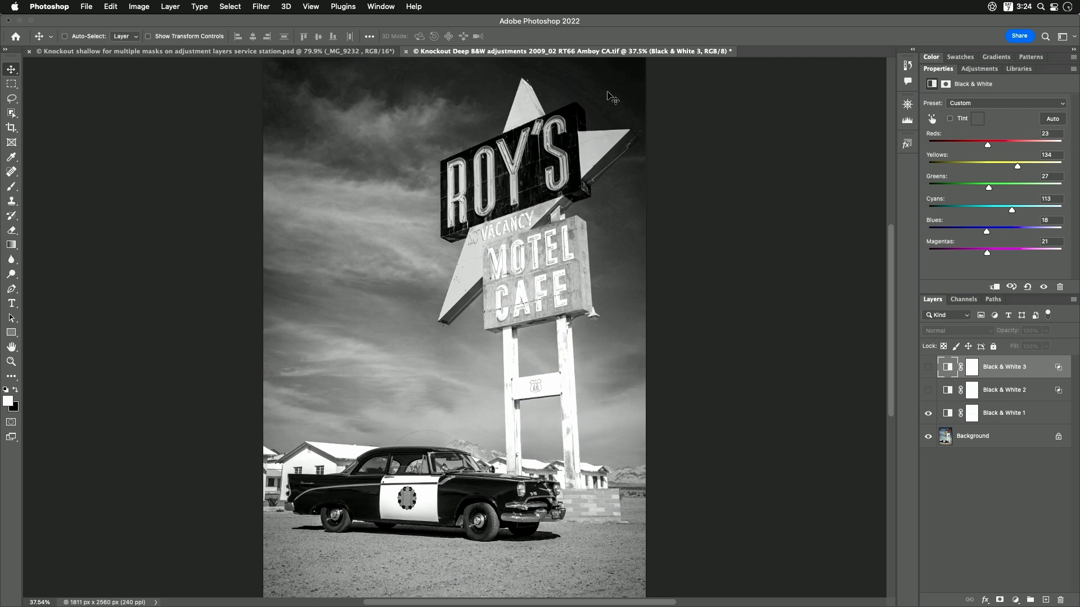
pyautogui.click(928, 392)
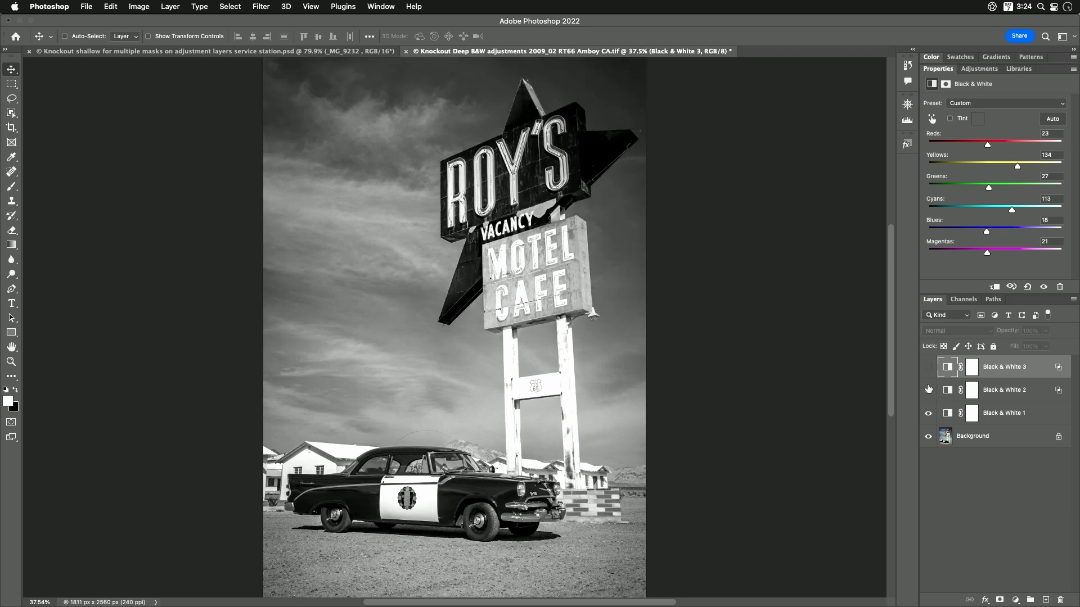
pyautogui.click(928, 367)
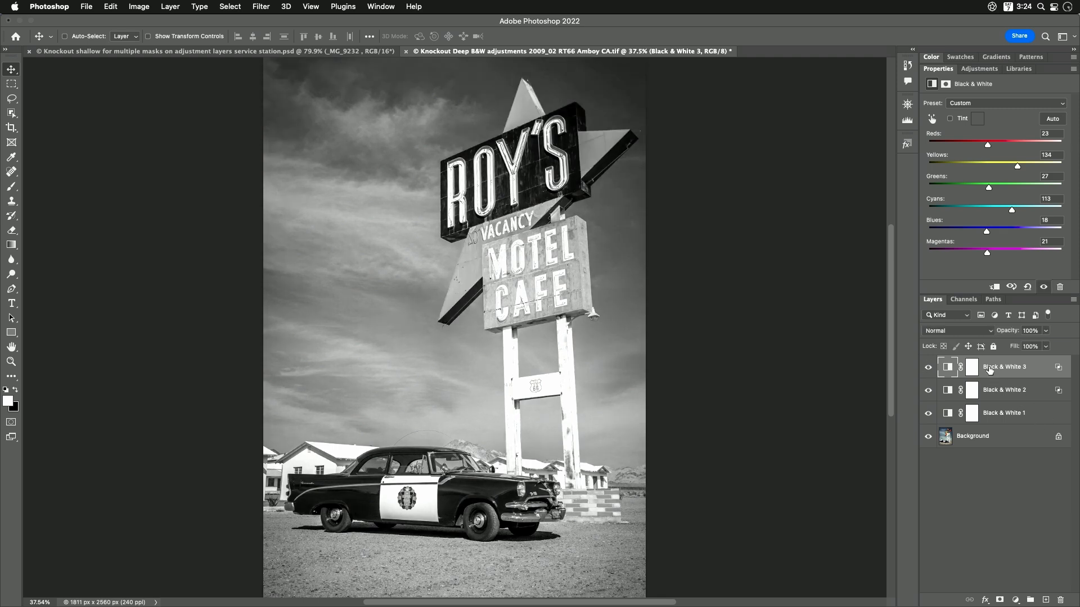
# Step: Toggle the visibility of Black & White 3 several times to compare its effect on the star and the car door emblem
pyautogui.click(928, 368)
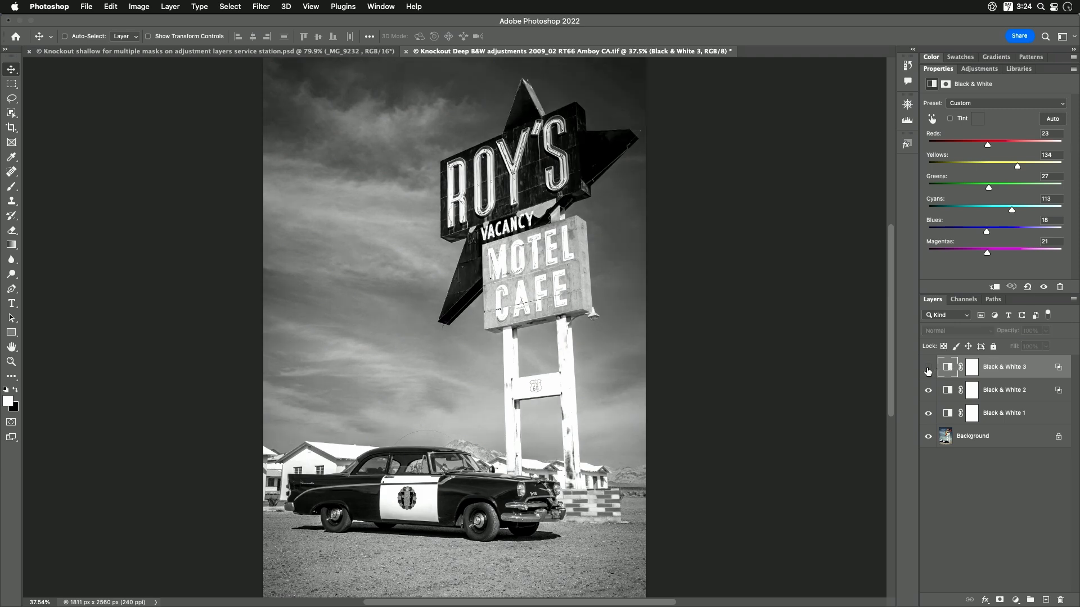
pyautogui.click(928, 369)
pyautogui.click(928, 368)
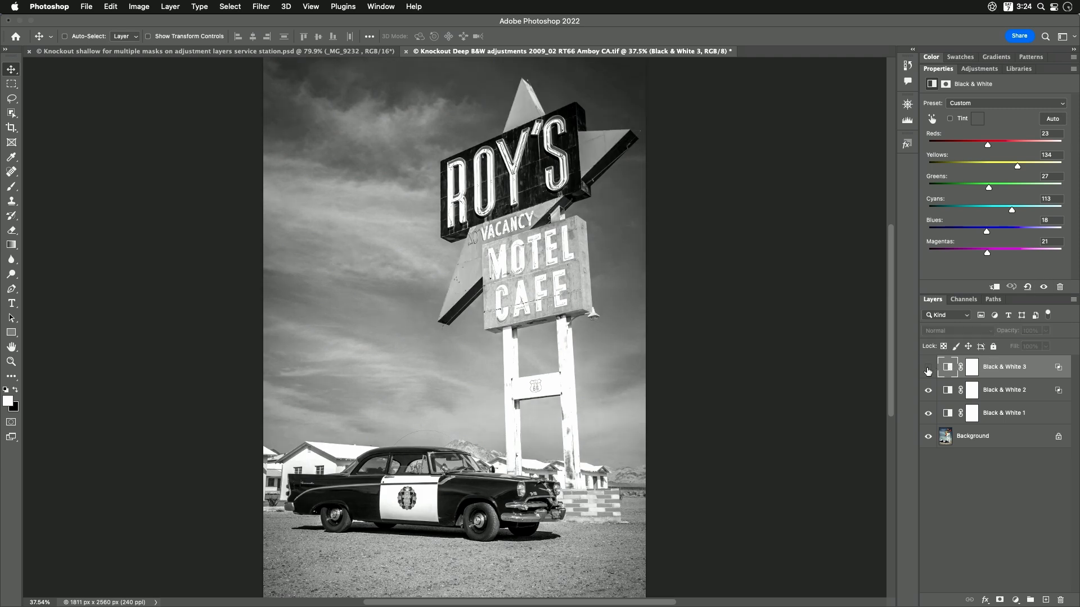
pyautogui.click(928, 368)
pyautogui.click(928, 368)
pyautogui.click(927, 369)
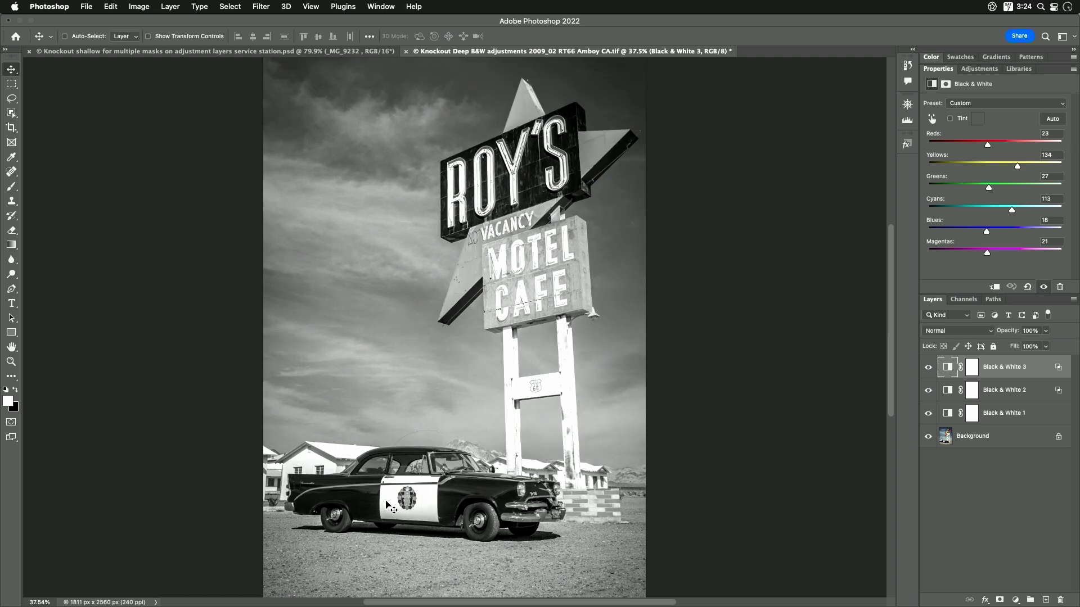
# Step: Invert the layer mask of Black & White 3 to black
pyautogui.click(971, 369)
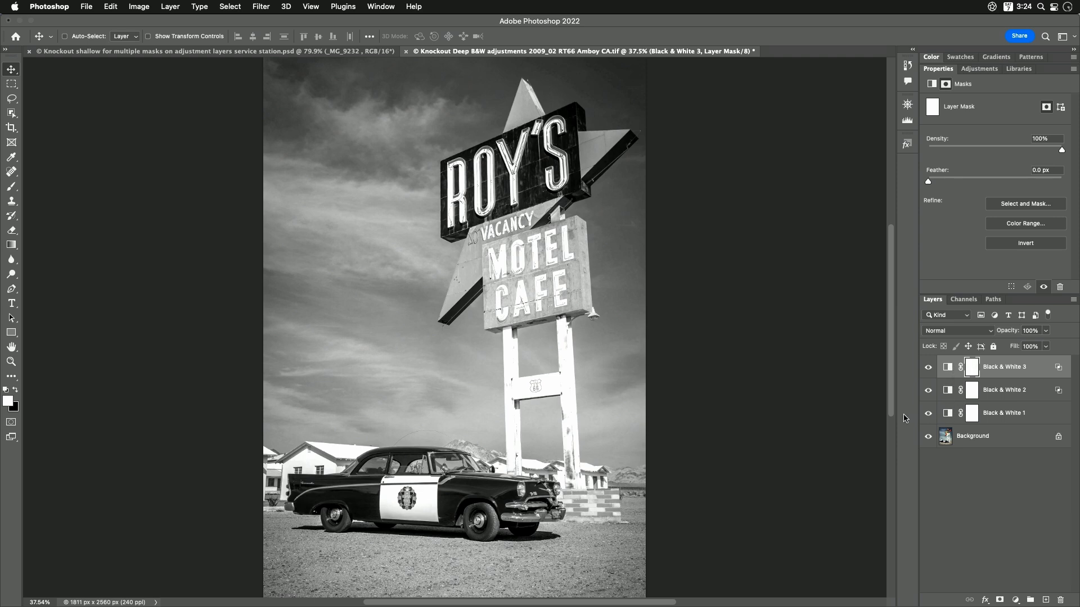
pyautogui.click(139, 5)
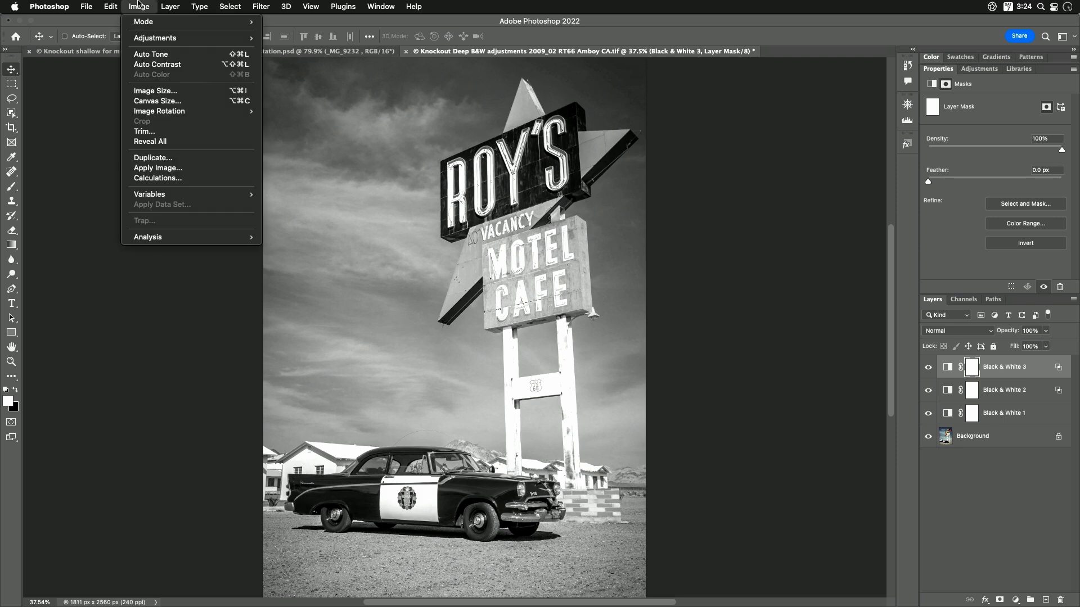
pyautogui.moveTo(158, 39)
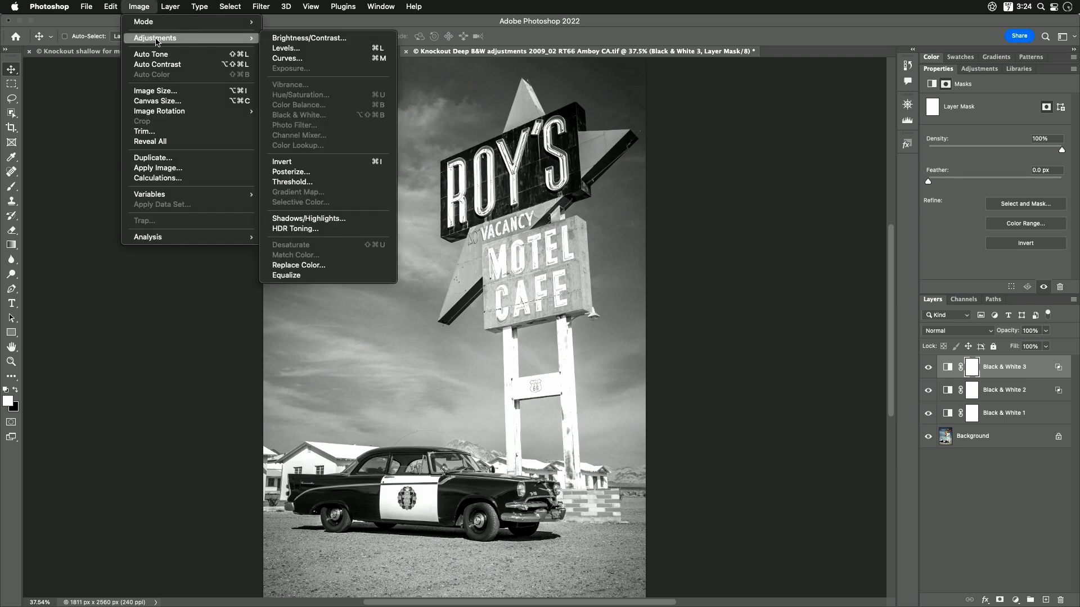
pyautogui.click(318, 163)
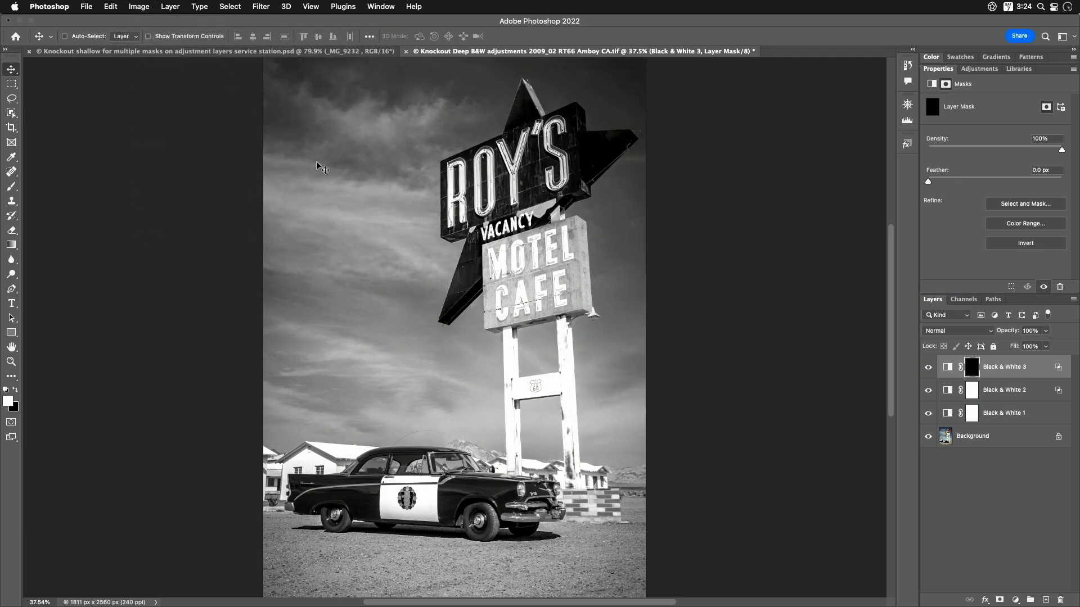
# Step: Brush white over the car door emblem on the Black & White 3 mask and toggle that layer to compare the result
pyautogui.click(12, 188)
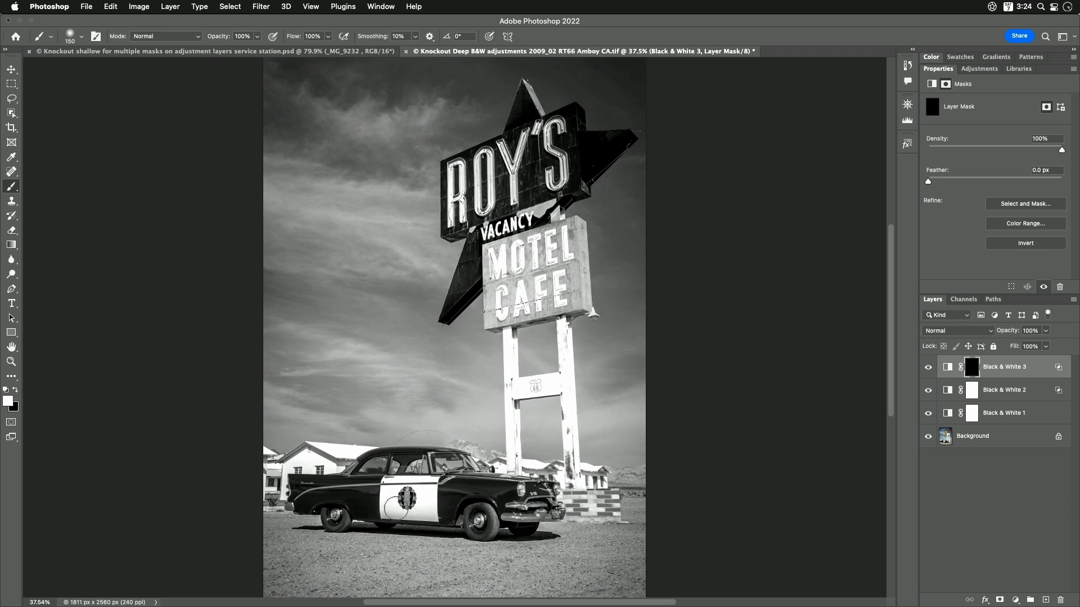
pyautogui.moveTo(405, 500); pyautogui.dragTo(407, 500)
pyautogui.click(929, 367)
pyautogui.click(929, 369)
pyautogui.click(928, 369)
pyautogui.click(929, 369)
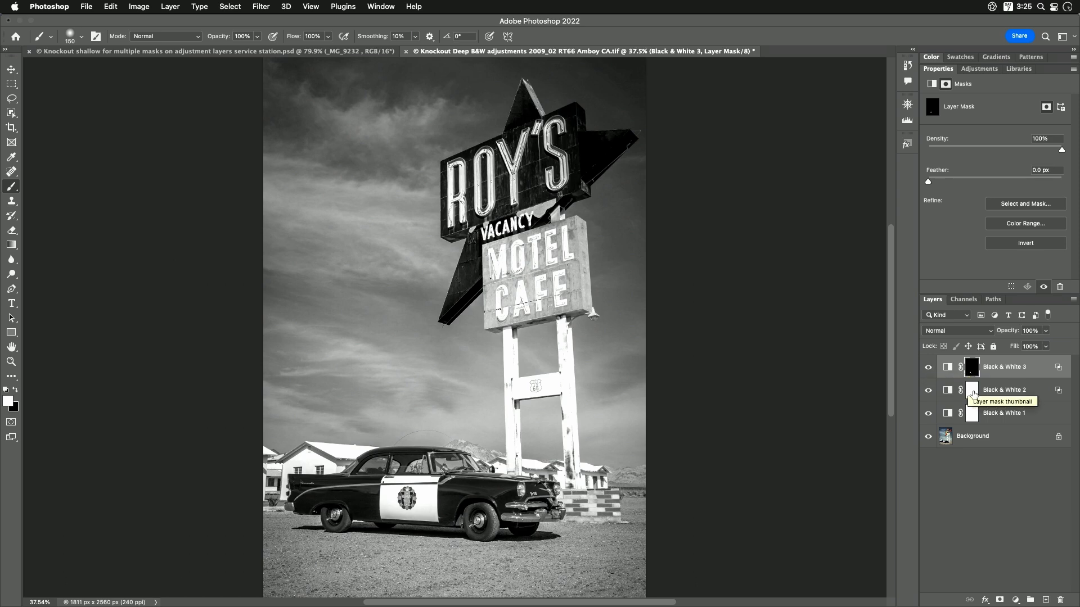
# Step: Invert the Black & White 2 mask to black and brush white over the low brick wall beside the car
pyautogui.click(959, 394)
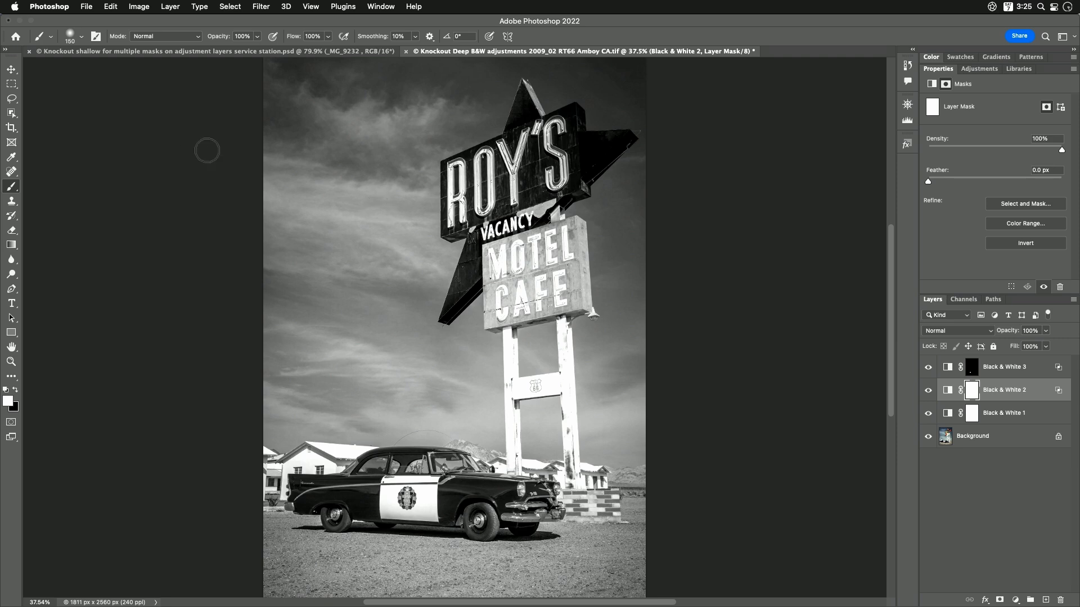
pyautogui.click(139, 8)
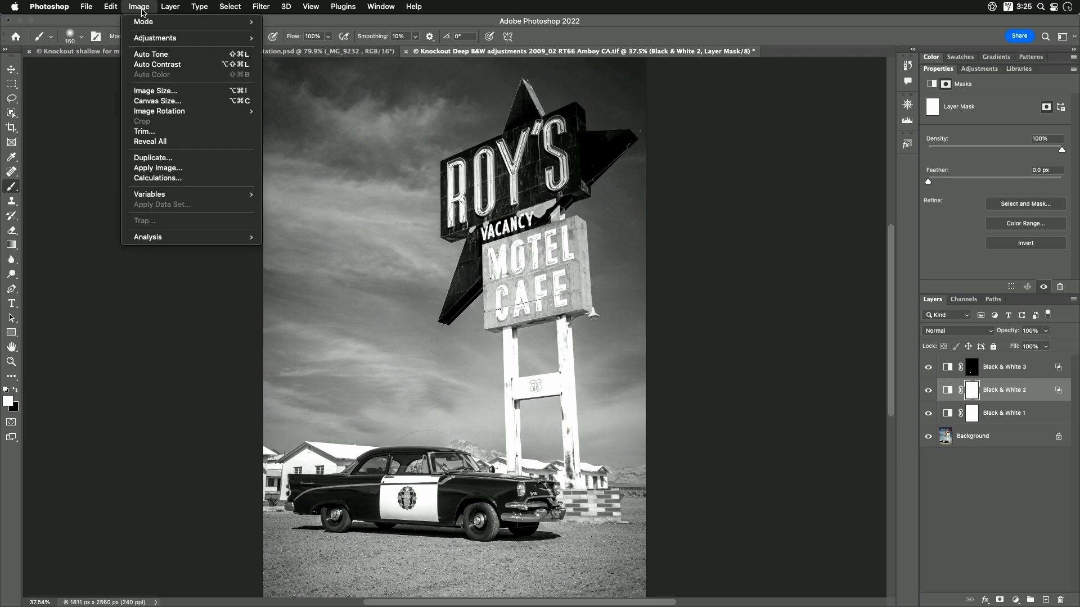
pyautogui.moveTo(155, 39)
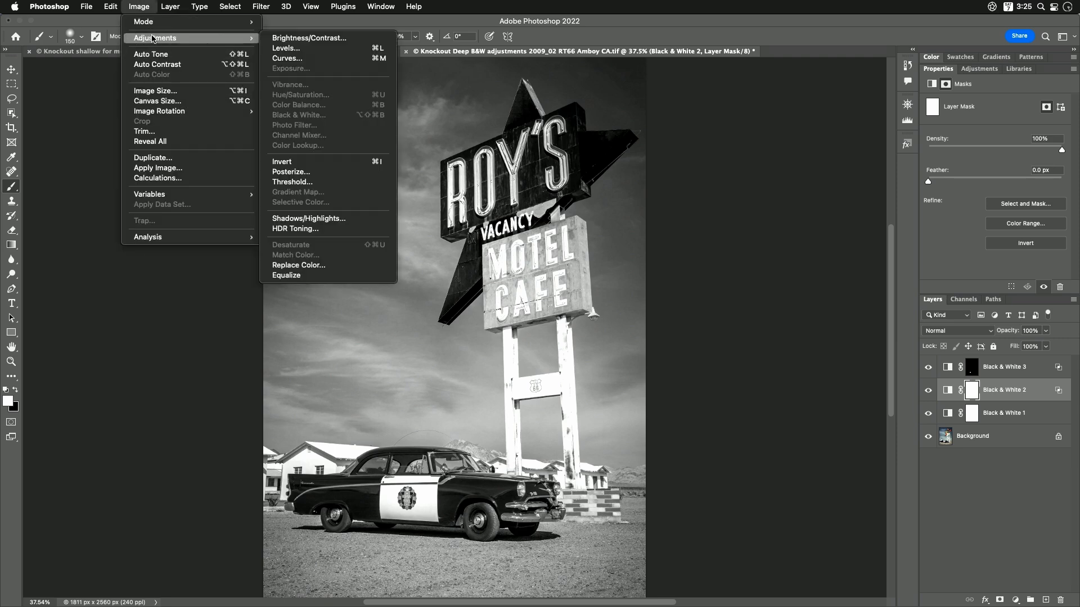
pyautogui.click(307, 163)
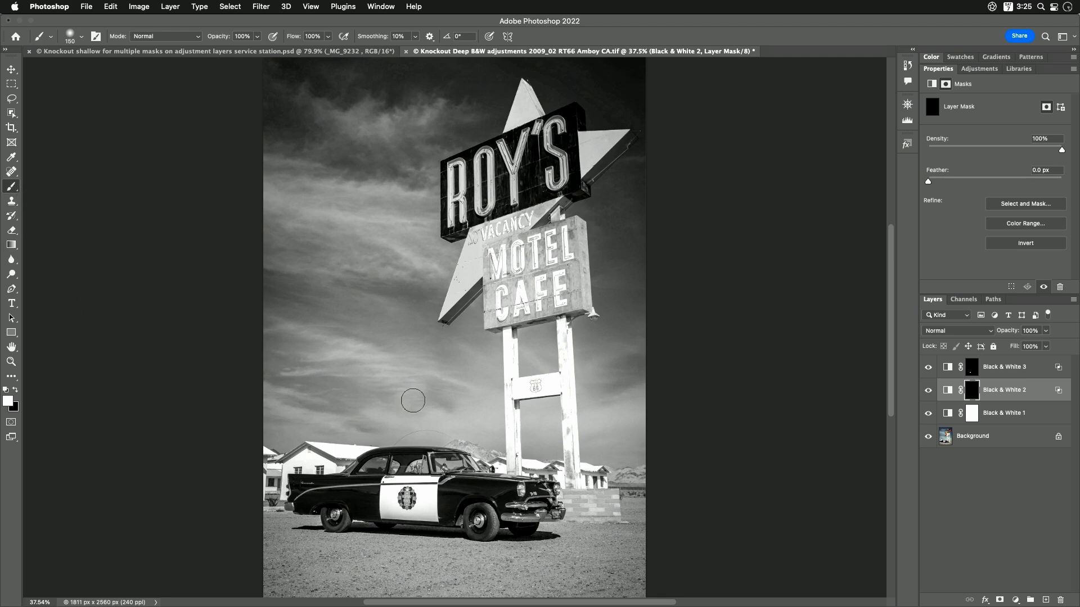
pyautogui.moveTo(600, 497)
pyautogui.mouseDown()
pyautogui.moveTo(562, 503)
pyautogui.moveTo(605, 512)
pyautogui.moveTo(596, 515)
pyautogui.moveTo(554, 514)
pyautogui.moveTo(609, 502)
pyautogui.moveTo(568, 497)
pyautogui.mouseUp()
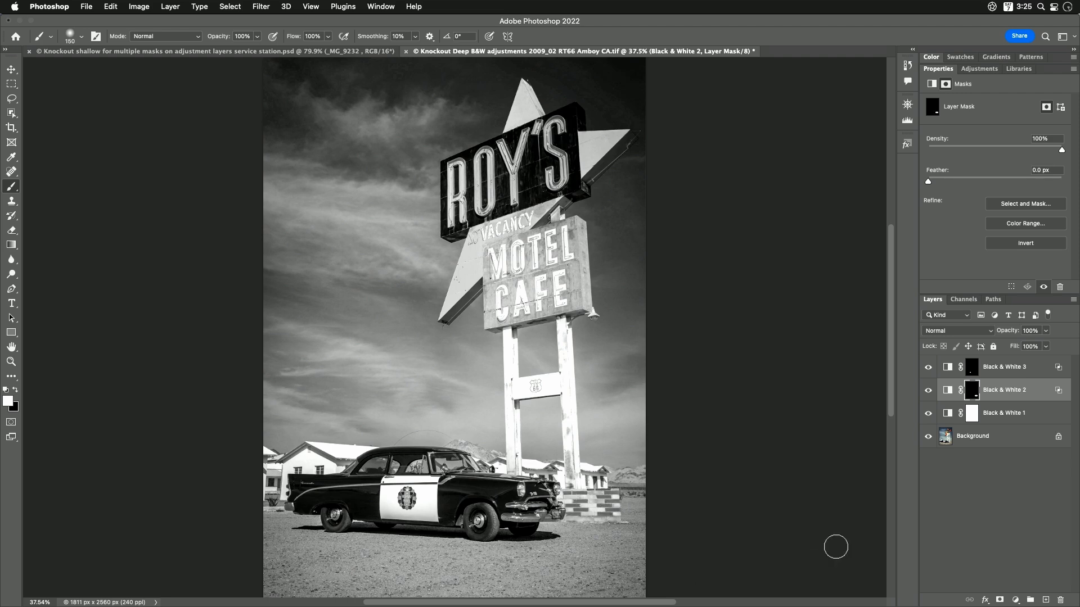
# Step: Review the three Black & White layers and check the knockout setting in Black & White 3's blending options without changing it
pyautogui.click(987, 417)
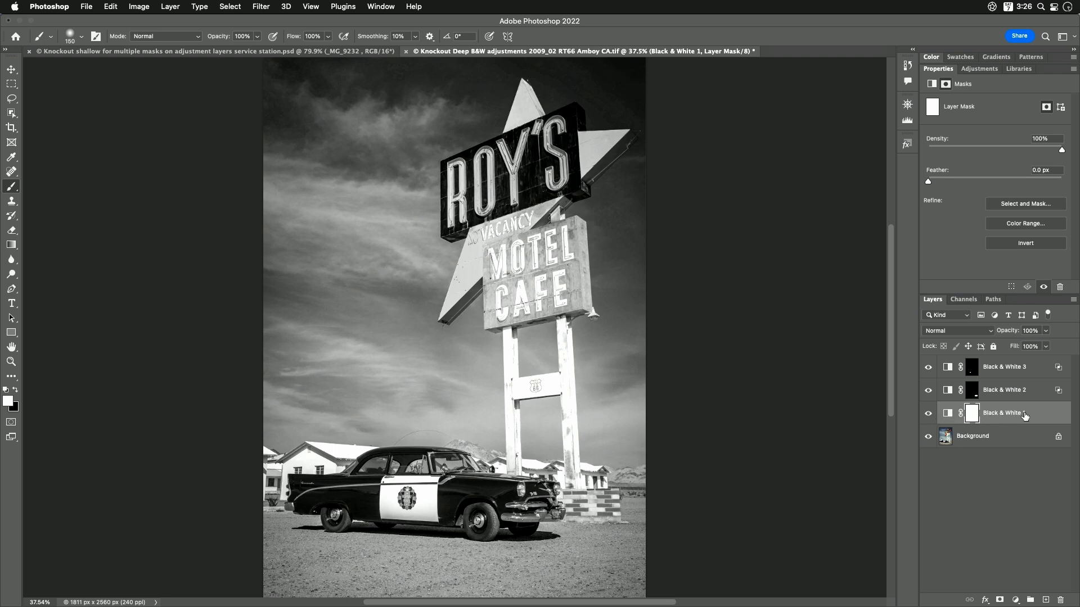
pyautogui.click(997, 391)
pyautogui.click(997, 368)
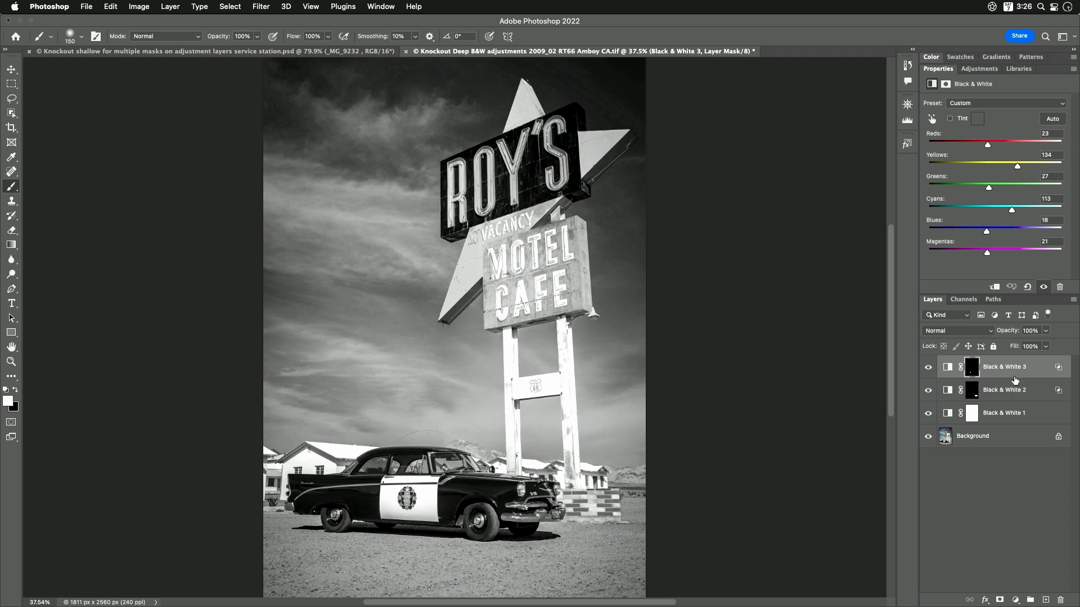
pyautogui.doubleClick(1050, 371)
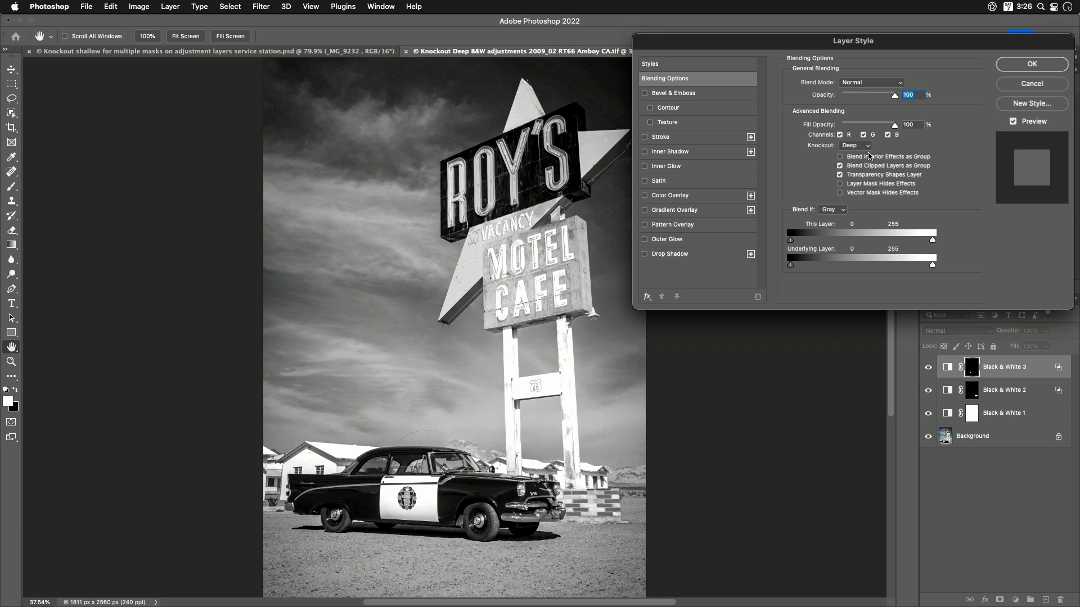
pyautogui.click(1040, 86)
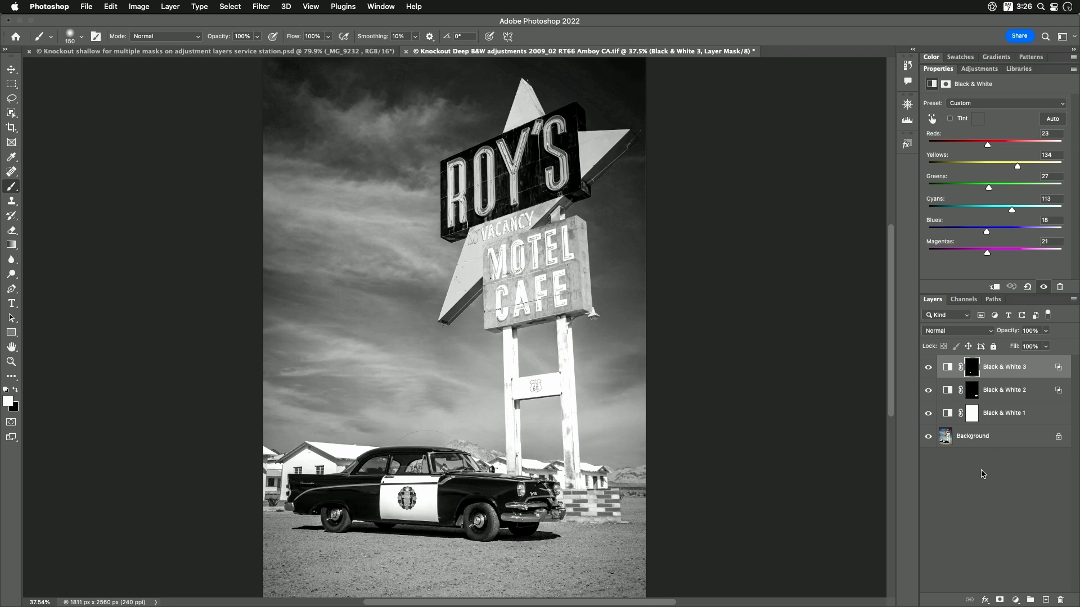
# Step: Close the Roy's motel photo and hide every layer and group above _MG_9232 in the service station file
pyautogui.press('super+w')
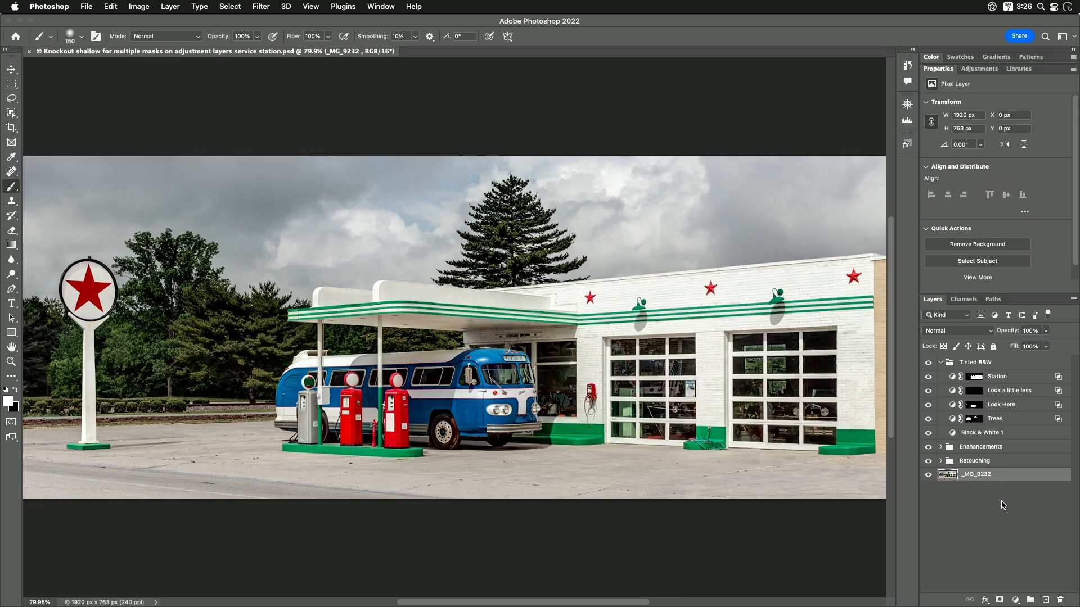
pyautogui.moveTo(929, 366); pyautogui.dragTo(929, 461)
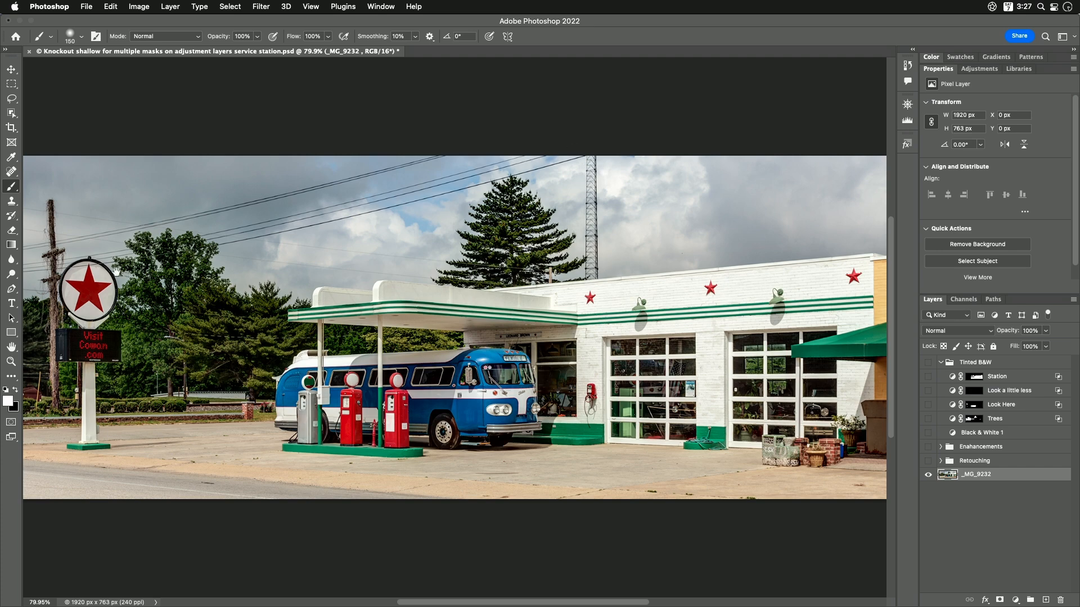
# Step: Show the Retouching group, toggling it to compare with the original photo, and also show the Enahancements group
pyautogui.click(928, 462)
pyautogui.click(927, 462)
pyautogui.click(928, 462)
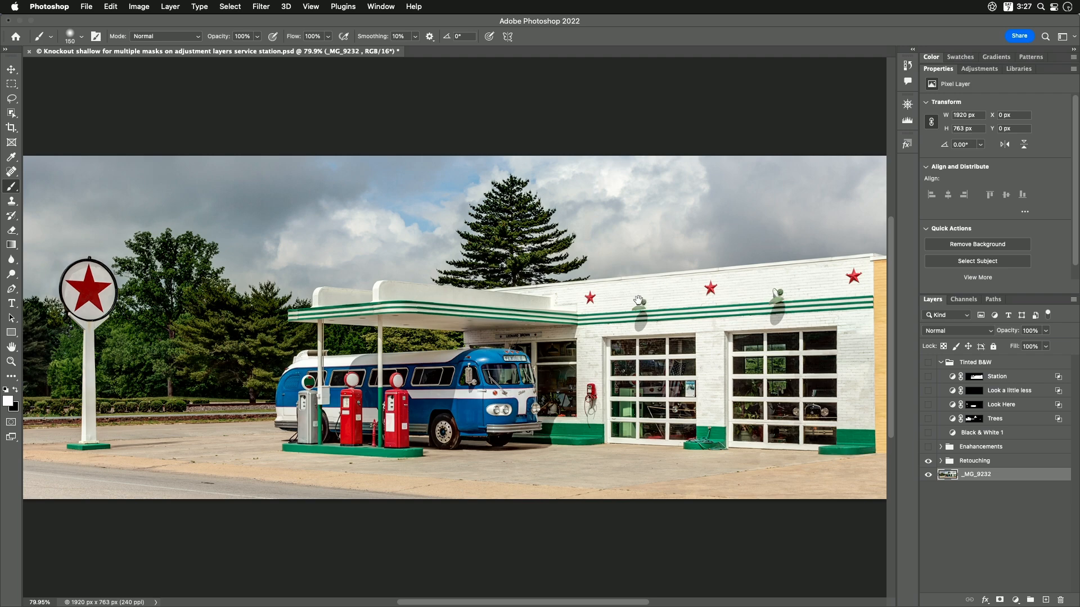
pyautogui.click(928, 447)
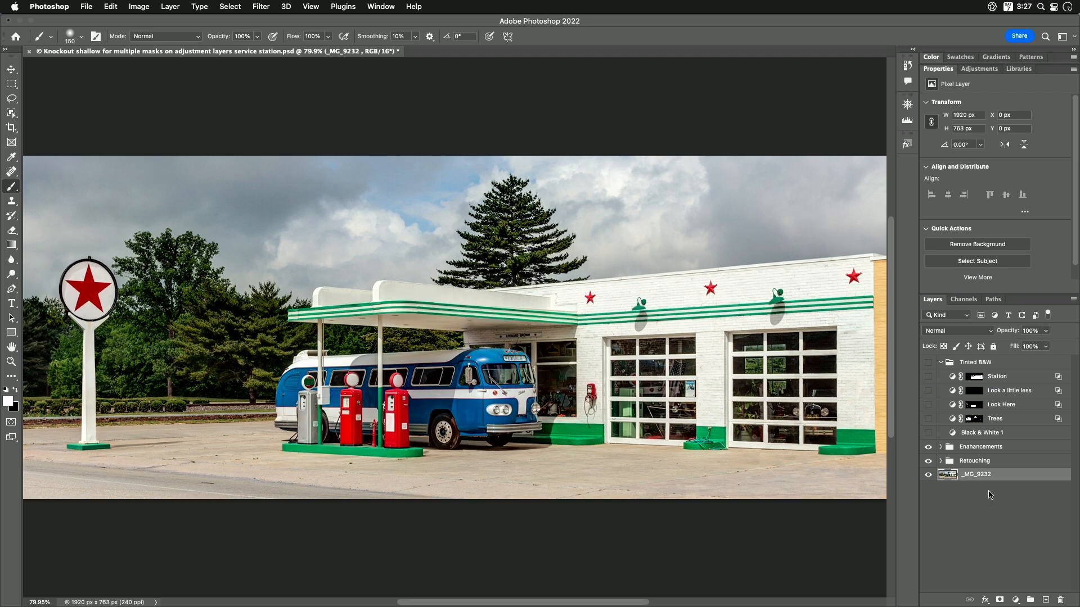
# Step: Show the Tinted B&W group with all its adjustment layers and set the opacity of Black & White 1 to 100%
pyautogui.click(955, 448)
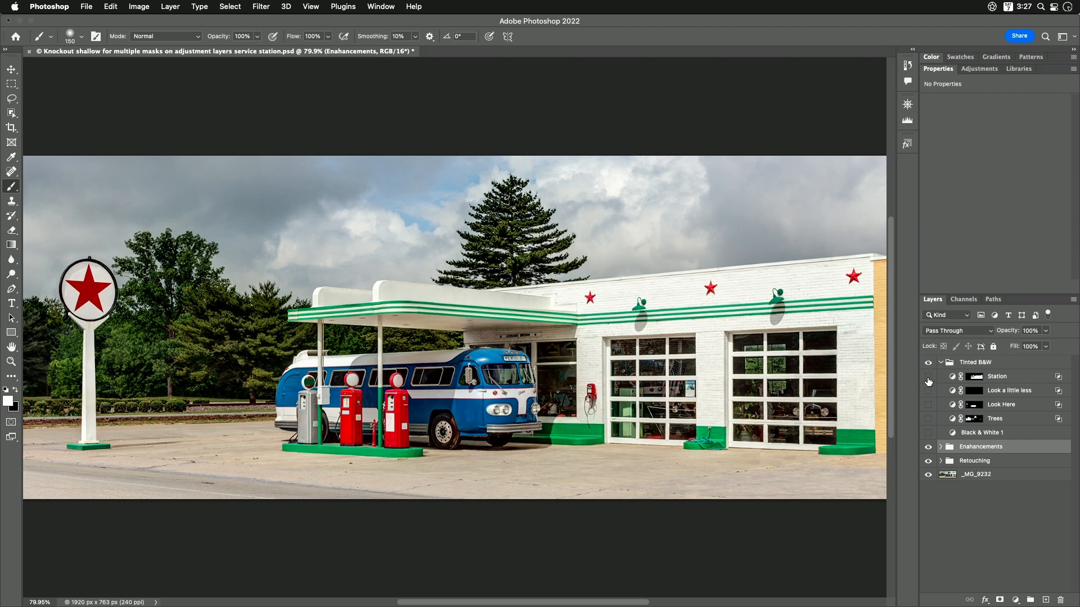
pyautogui.moveTo(928, 380); pyautogui.dragTo(927, 438)
pyautogui.click(974, 434)
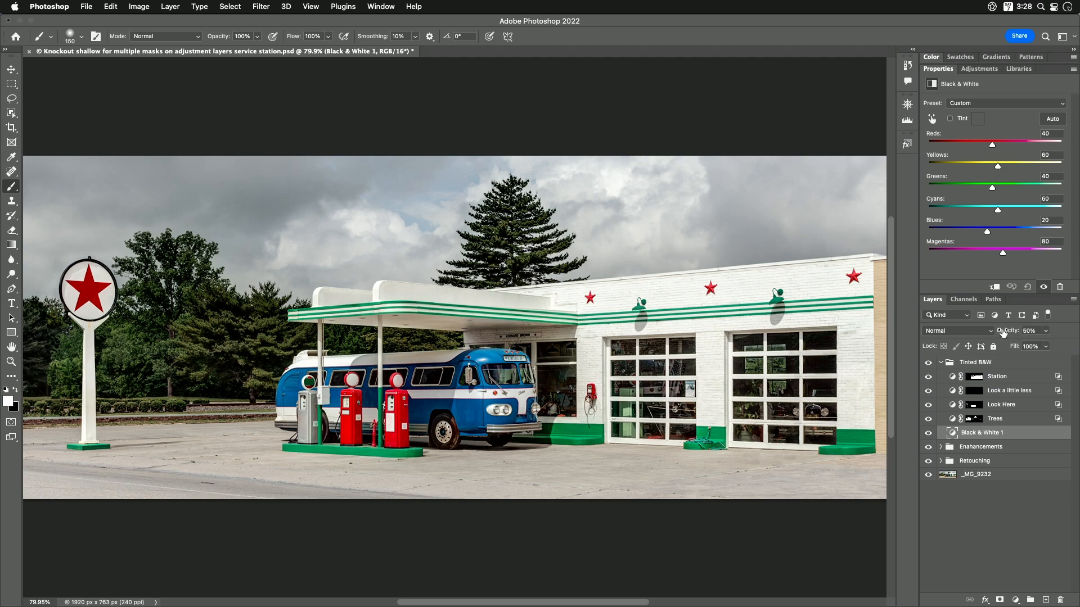
pyautogui.moveTo(1002, 331); pyautogui.dragTo(1069, 329)
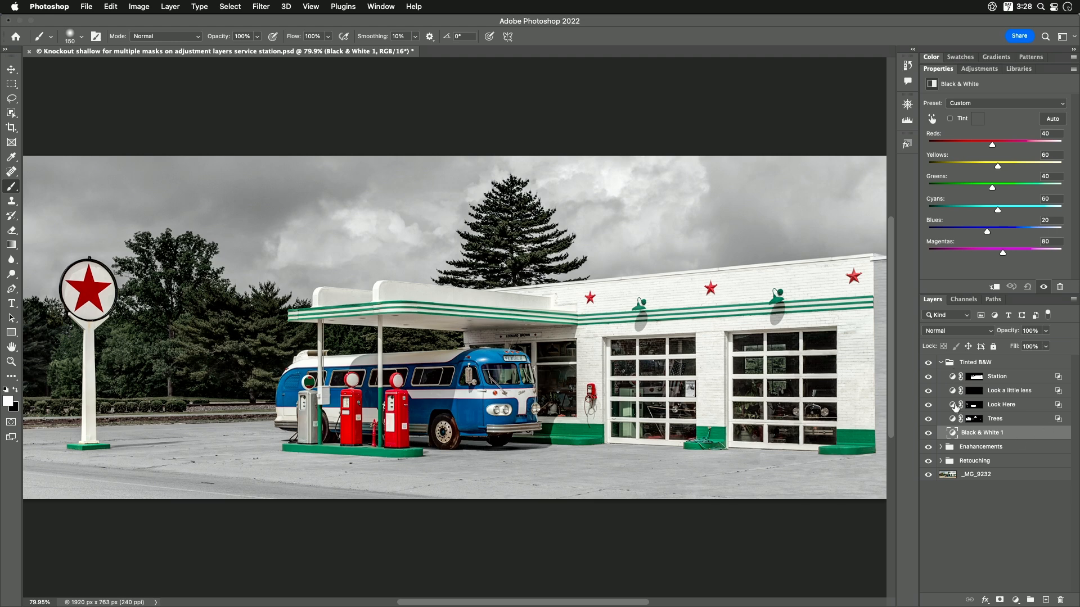
# Step: Set the layer thumbnails to medium size and widen the layer list so the full layer names fit
pyautogui.rightClick(945, 516)
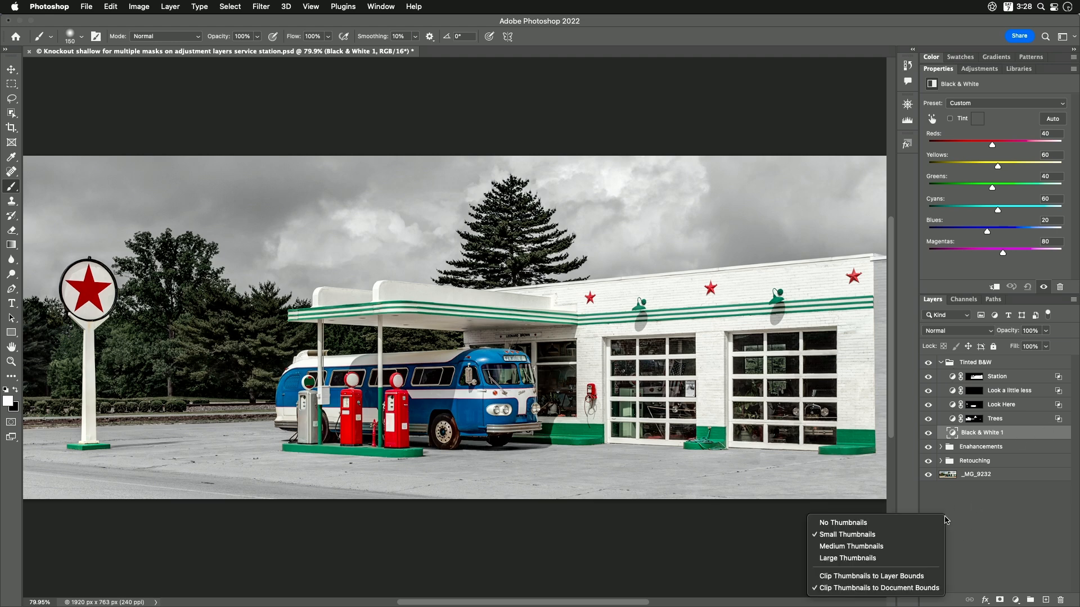
pyautogui.click(870, 550)
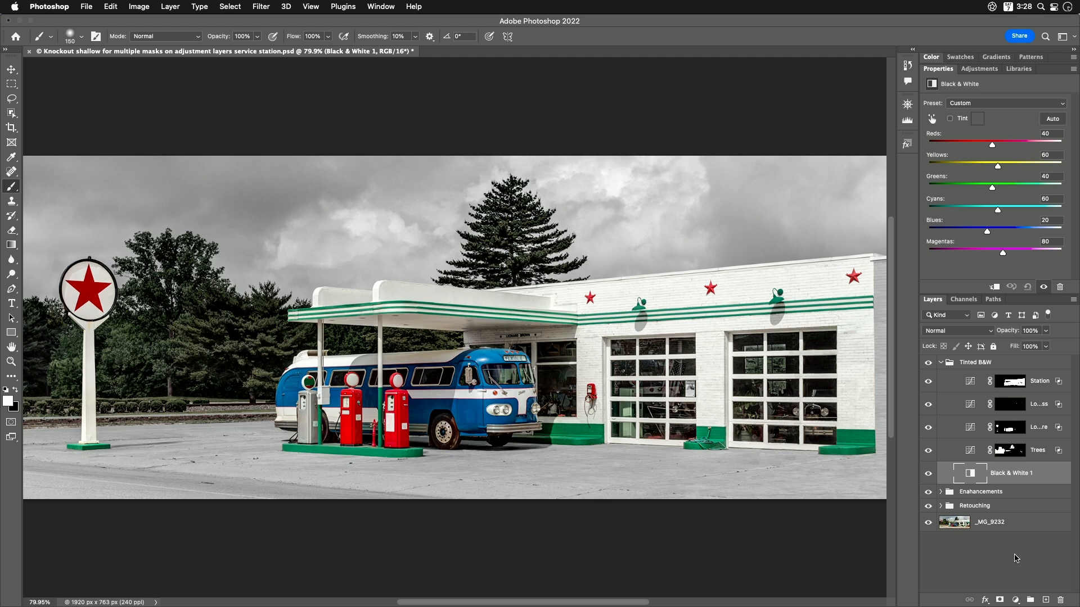
pyautogui.moveTo(919, 543); pyautogui.dragTo(895, 543)
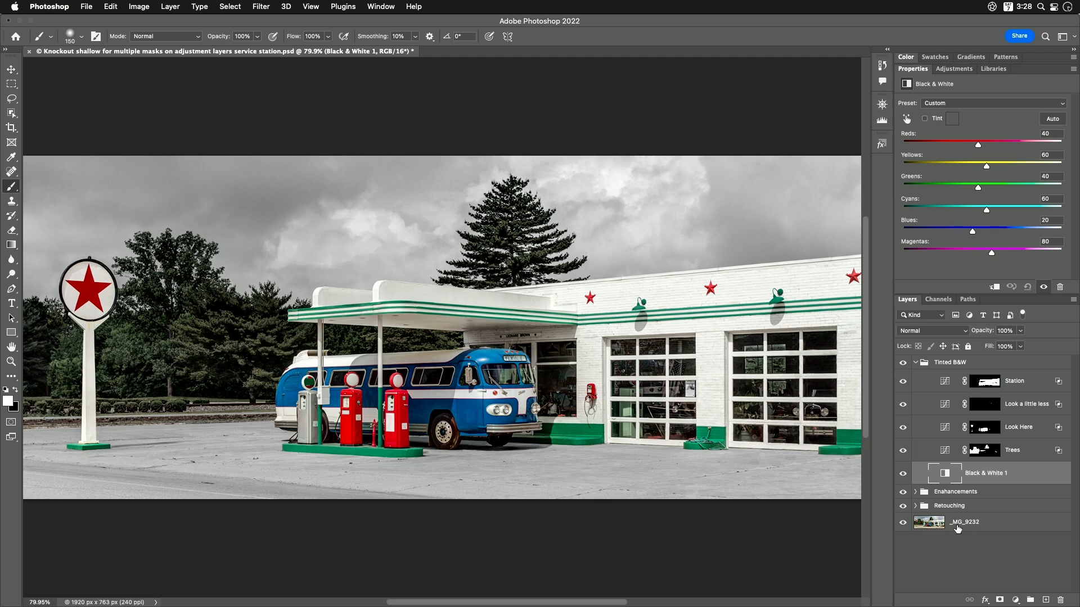
# Step: Toggle the Retouching and Enahancements groups off and on to compare their effect under the black-and-white conversion
pyautogui.click(903, 507)
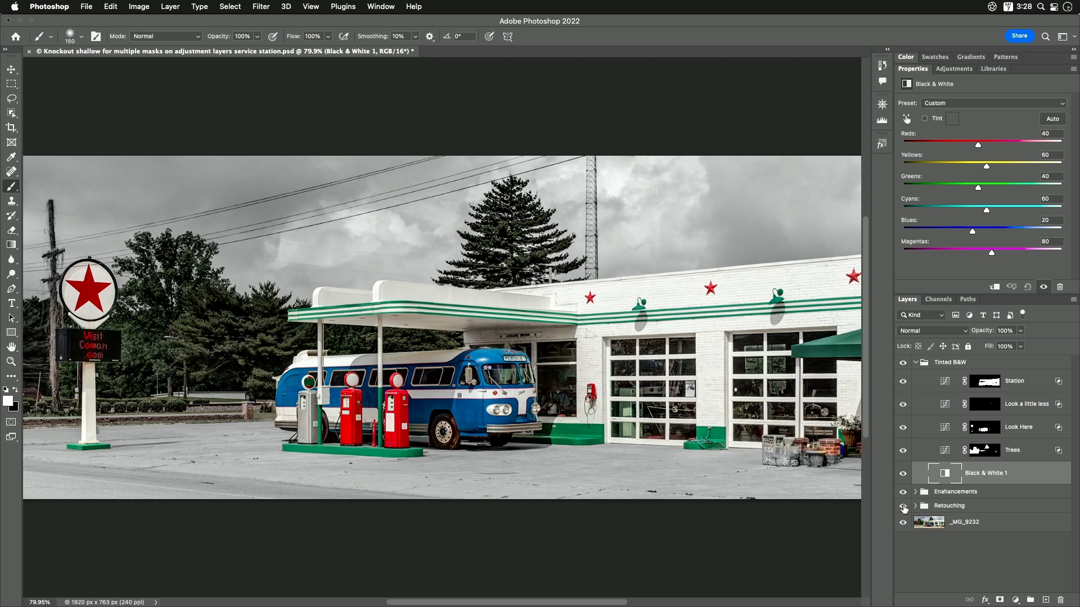
pyautogui.click(903, 507)
pyautogui.click(903, 507)
pyautogui.click(903, 507)
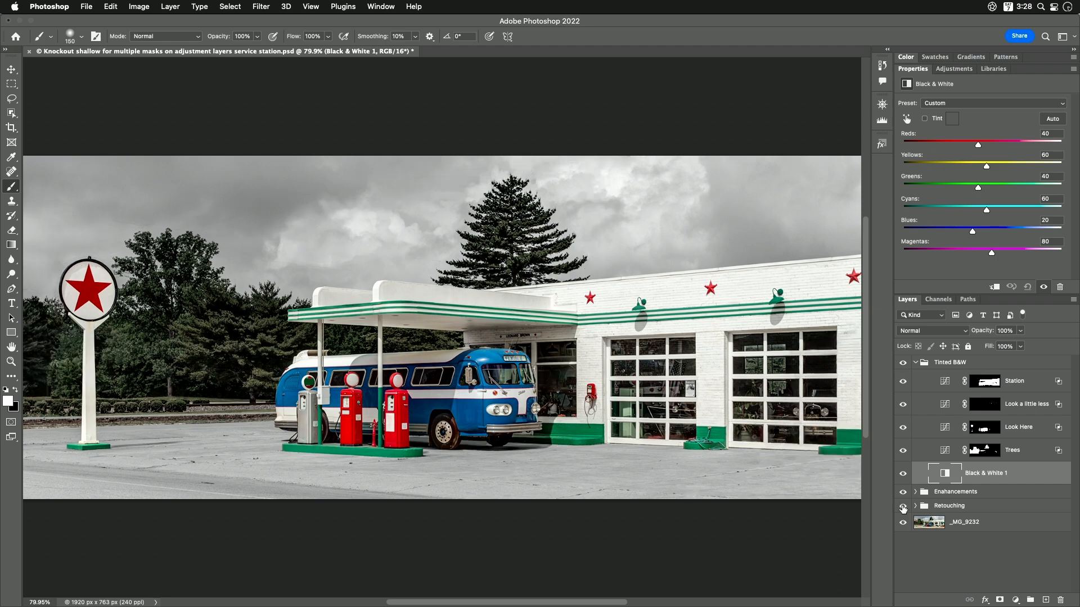
pyautogui.click(903, 493)
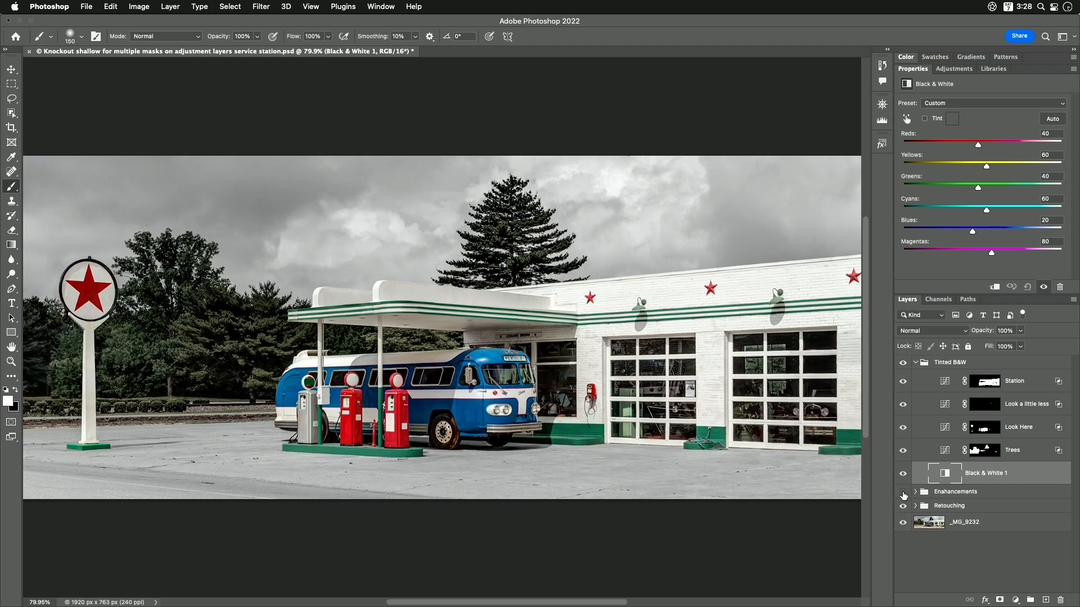
pyautogui.click(903, 493)
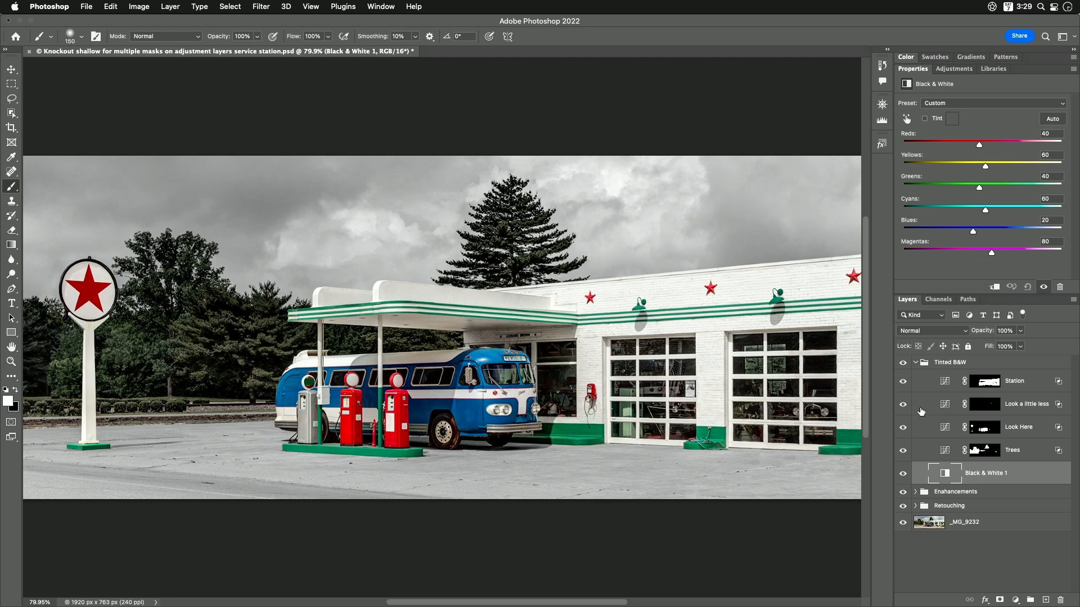
# Step: Hide the Station, Look a little less, Look Here and Trees layers and add a Levels adjustment layer above Black & White 1
pyautogui.moveTo(902, 381); pyautogui.dragTo(903, 431)
pyautogui.click(903, 450)
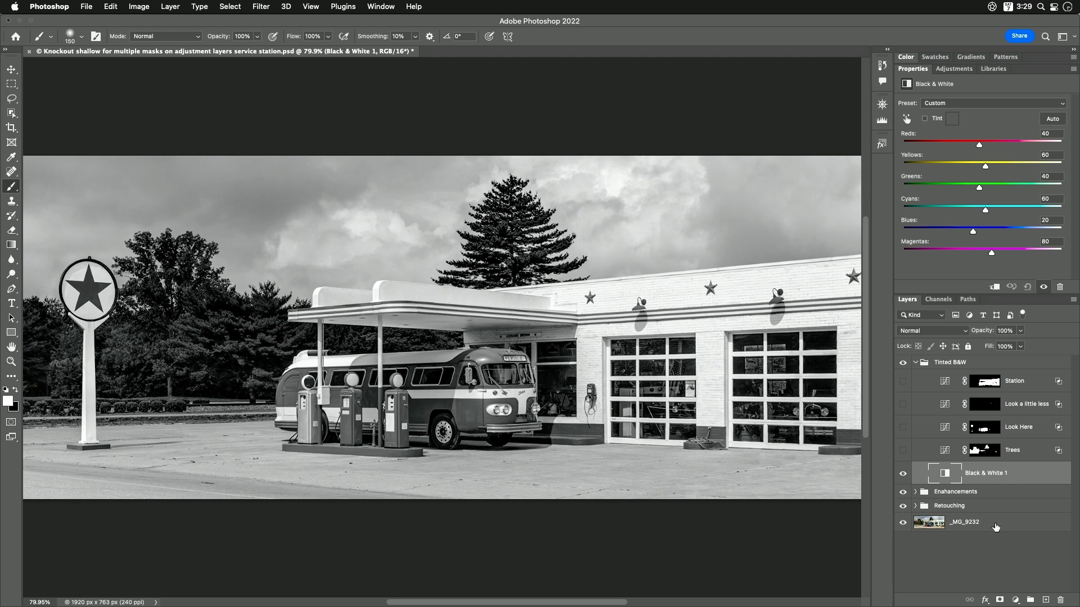
pyautogui.click(1015, 600)
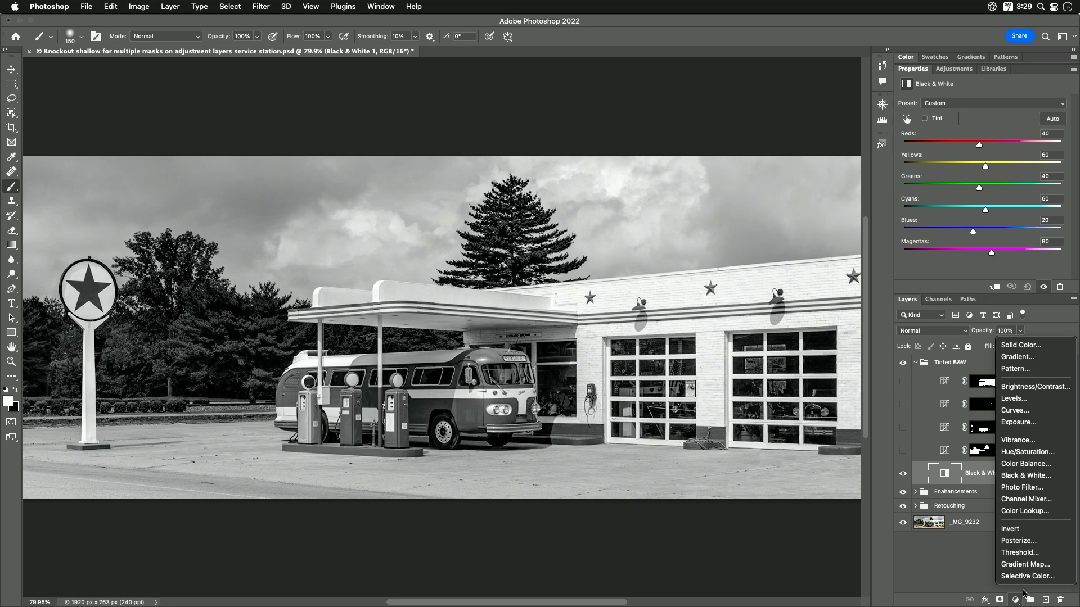
pyautogui.click(1036, 399)
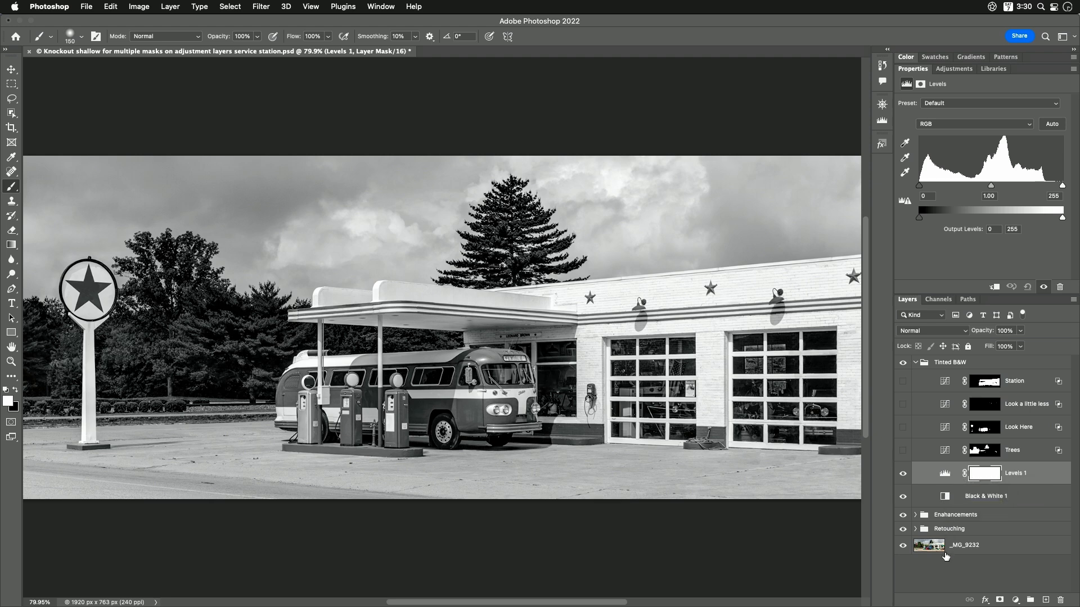
# Step: Set the knockout of the Levels 1 adjustment layer to Shallow in its blending options
pyautogui.doubleClick(1041, 474)
pyautogui.click(861, 148)
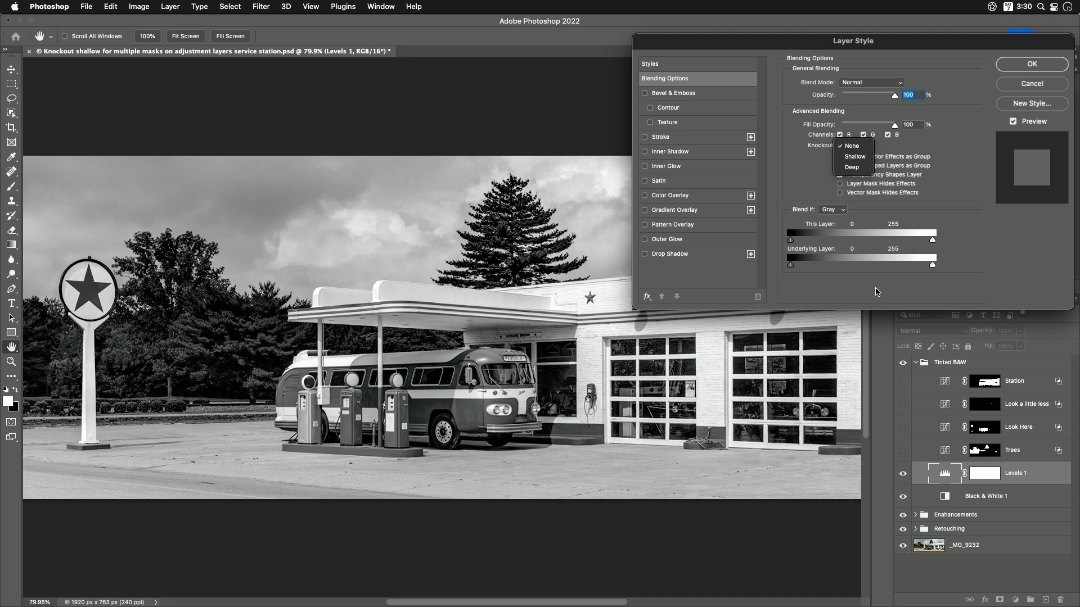
pyautogui.click(860, 160)
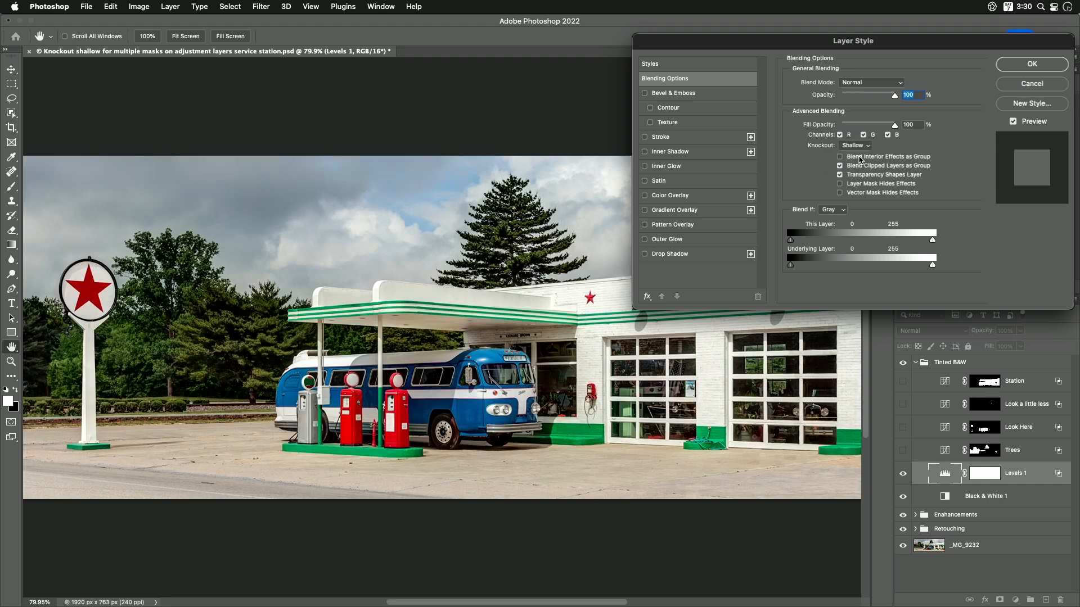
pyautogui.click(1021, 66)
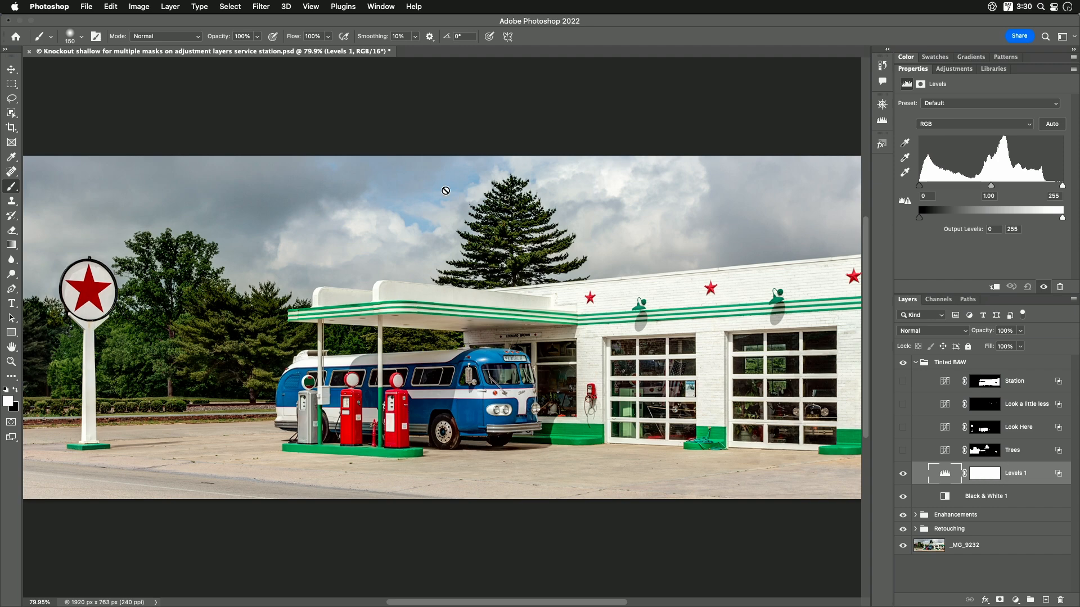
# Step: Invert the white layer mask of Levels 1 to black to hide its knockout effect
pyautogui.click(984, 474)
pyautogui.click(139, 7)
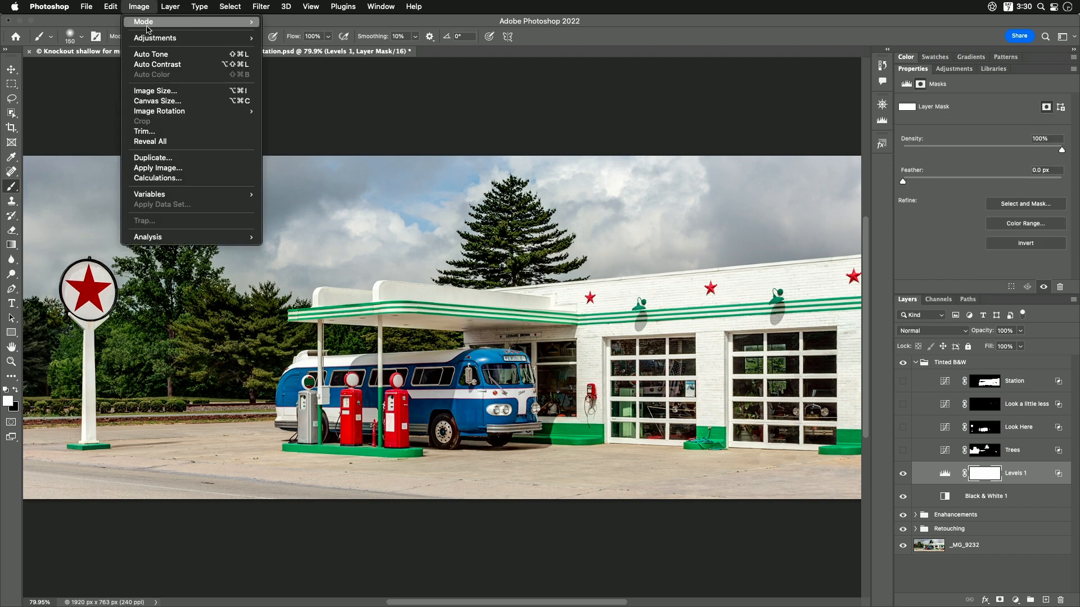
pyautogui.moveTo(152, 40)
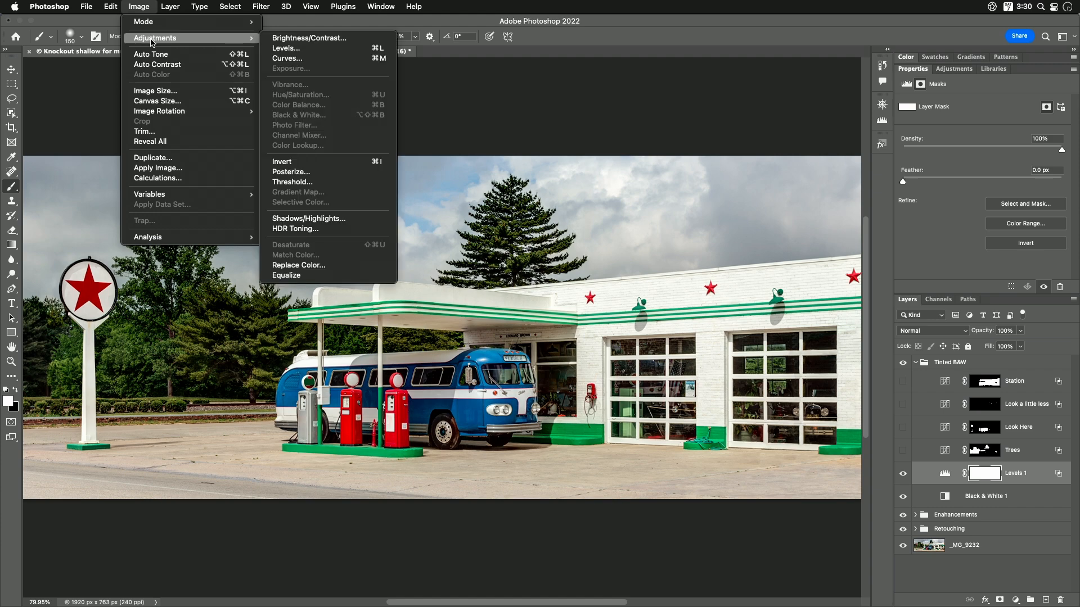
pyautogui.click(338, 163)
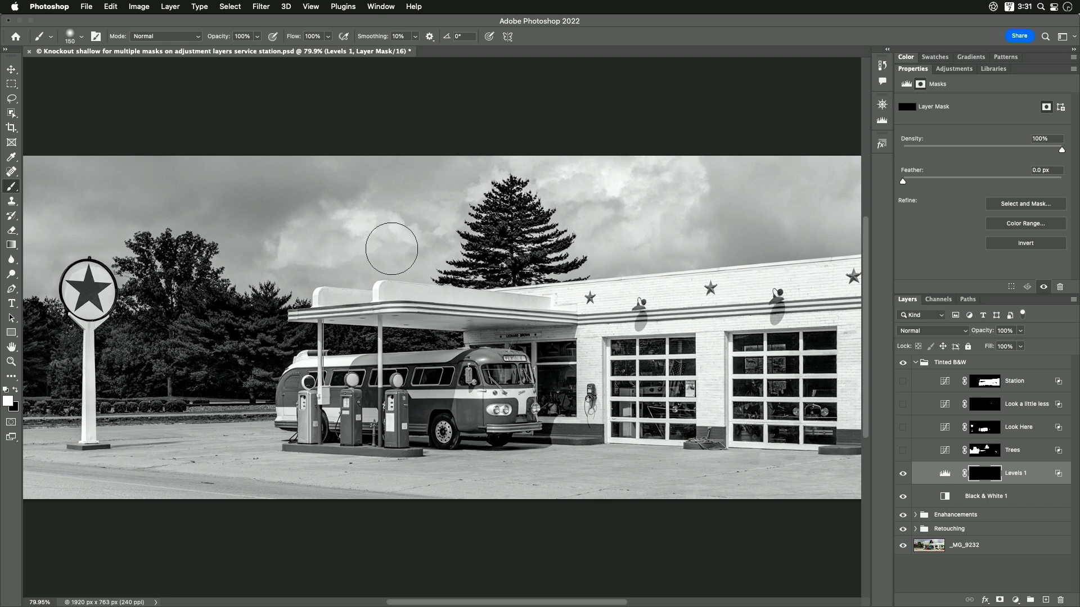
# Step: Select the sky automatically, invert that area of the Levels 1 mask to reveal its color, and deselect
pyautogui.click(230, 6)
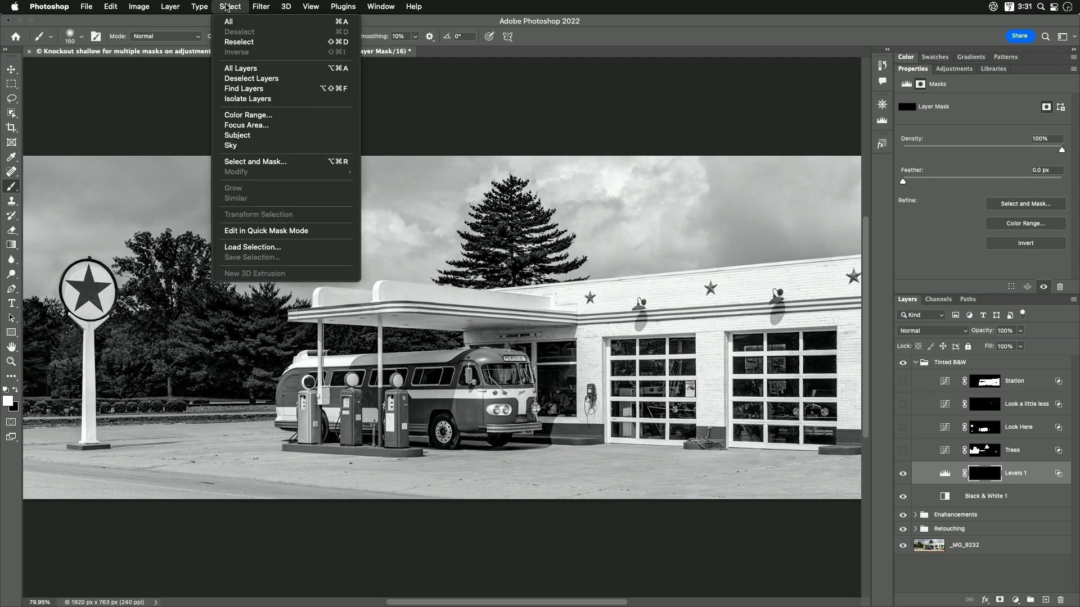
pyautogui.click(250, 149)
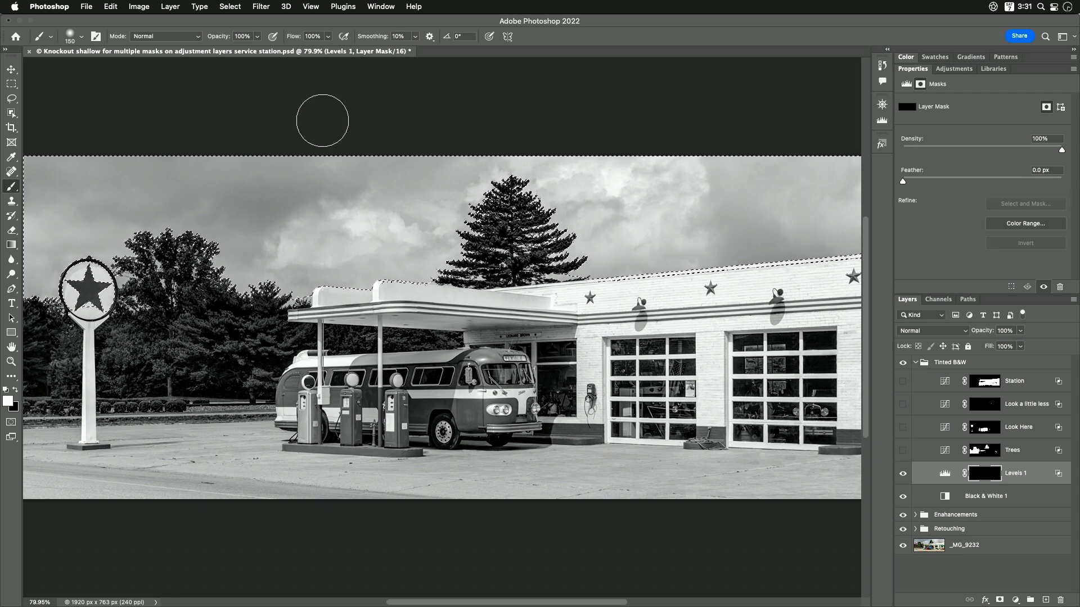
pyautogui.click(139, 6)
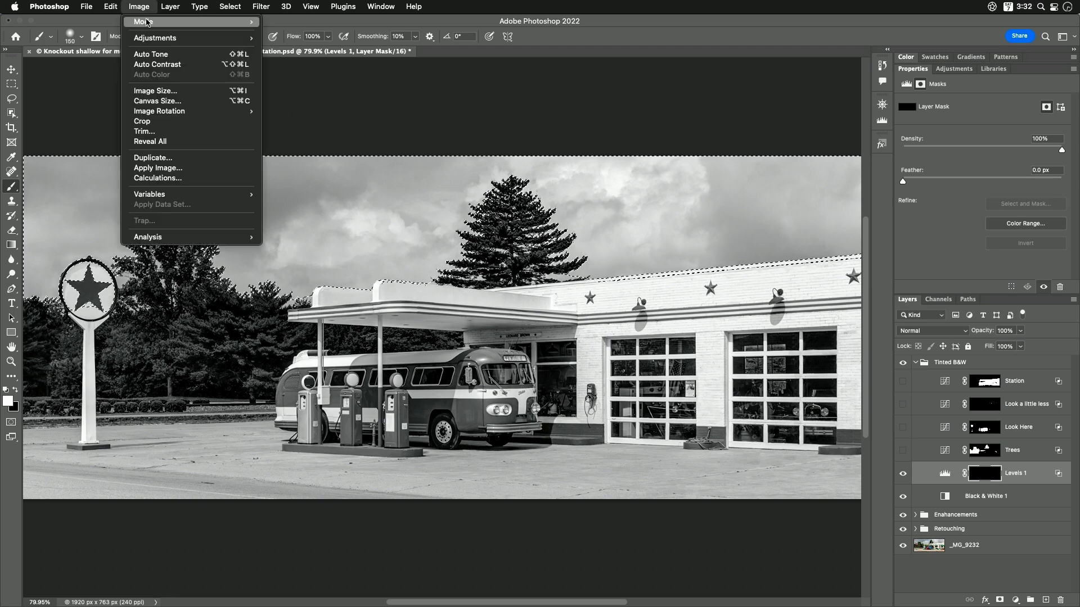
pyautogui.moveTo(163, 37)
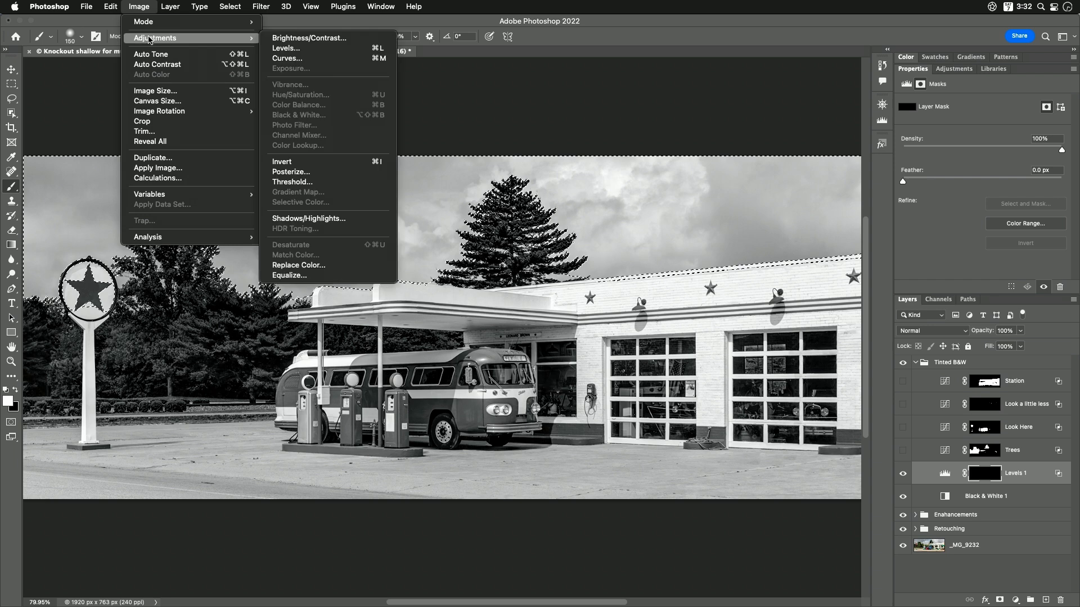
pyautogui.click(322, 163)
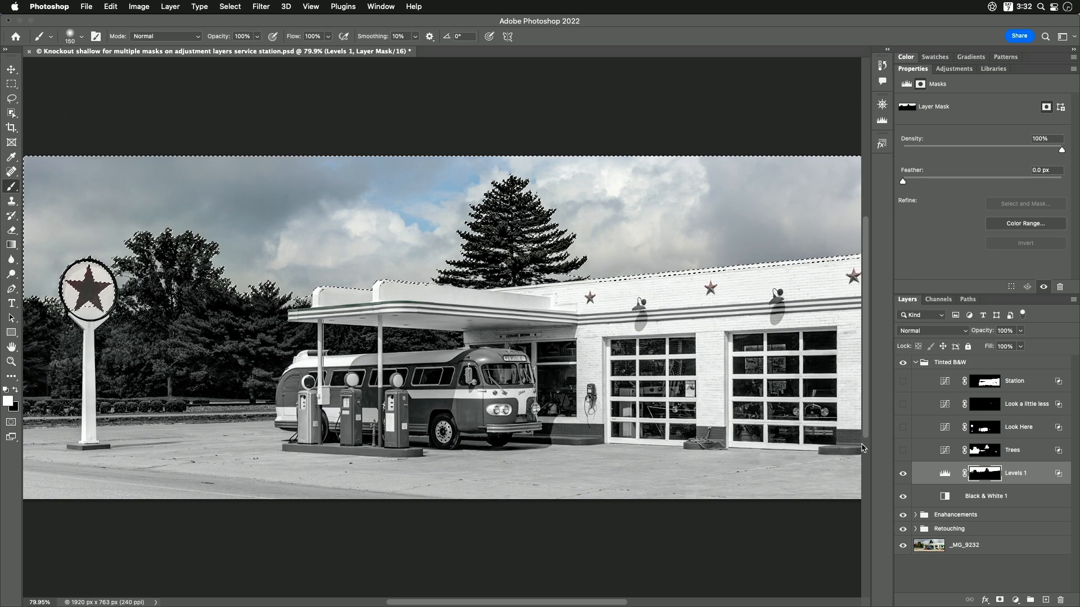
pyautogui.press('super+d')
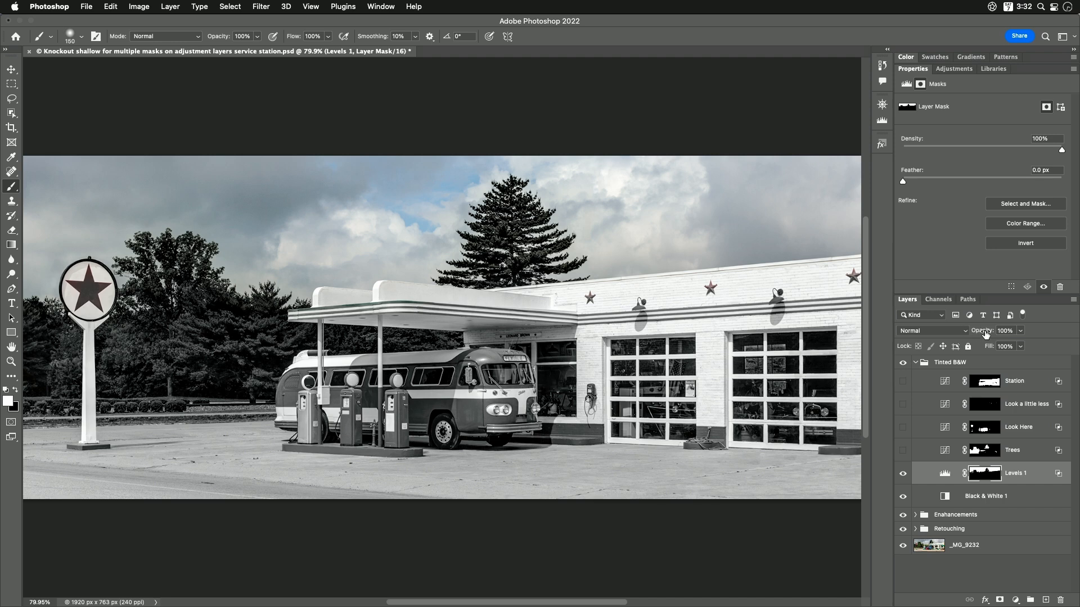
# Step: Lower the opacity of Levels 1 to 0%, and raise it to 50% for a partially colored sky
pyautogui.moveTo(984, 332); pyautogui.dragTo(806, 330)
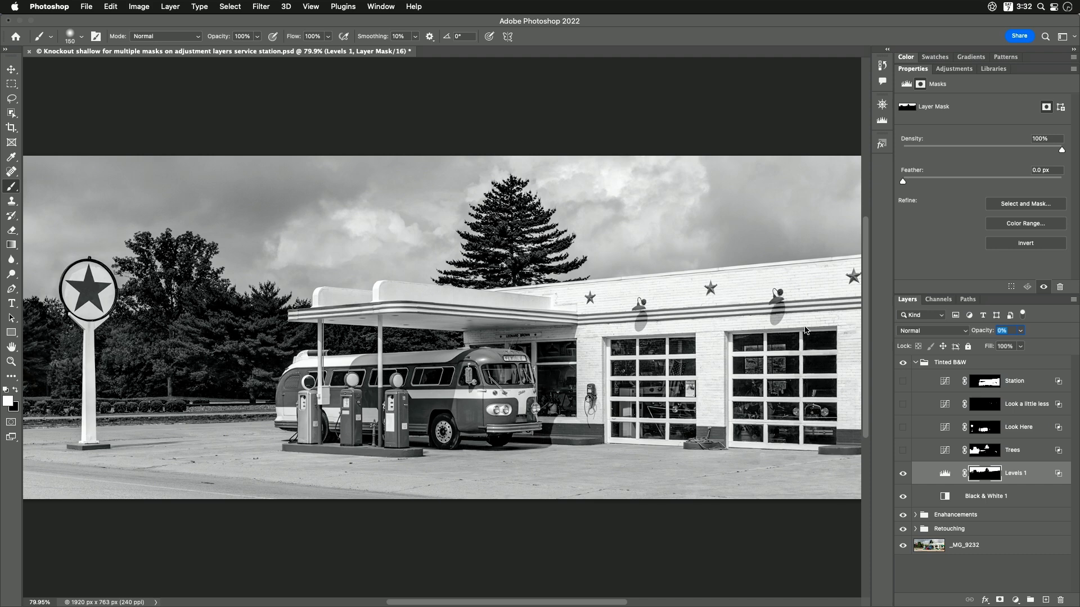
pyautogui.moveTo(805, 330); pyautogui.dragTo(832, 327)
pyautogui.press('space')
pyautogui.press('space')
pyautogui.moveTo(988, 470); pyautogui.dragTo(985, 454)
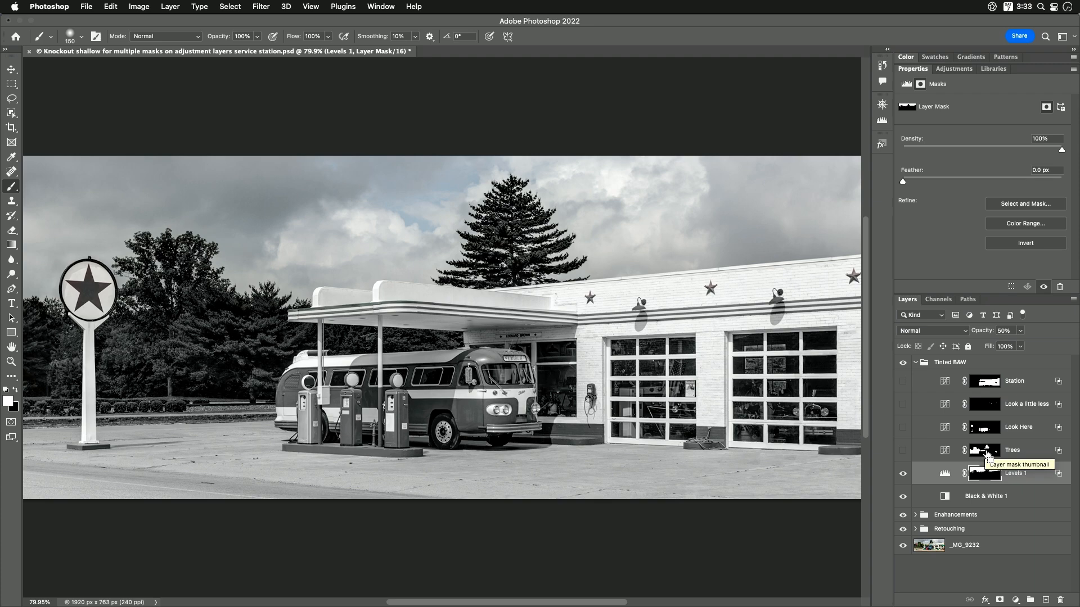
# Step: Load the Trees layer mask as a selection and add a Brightness/Contrast adjustment layer masked by it
pyautogui.keyDown('super'); pyautogui.click(986, 452); pyautogui.keyUp('super')
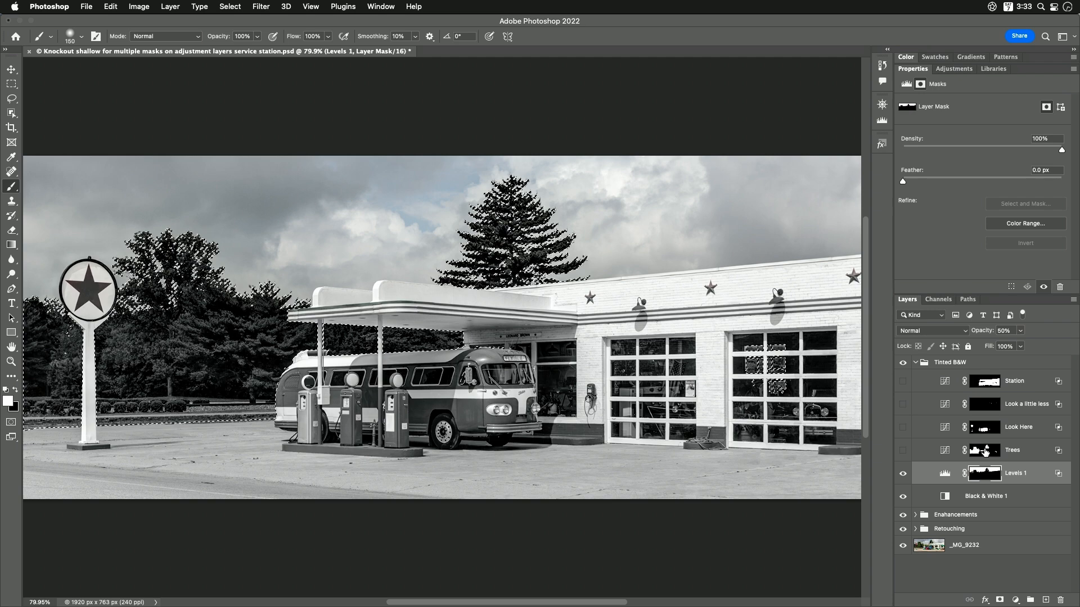
pyautogui.click(1015, 599)
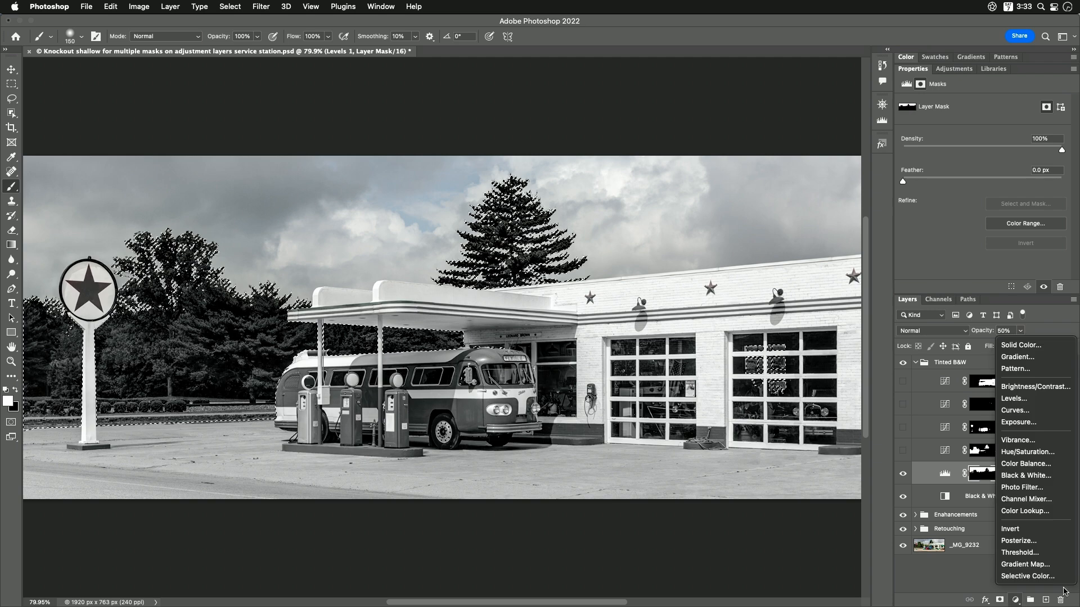
pyautogui.click(1036, 387)
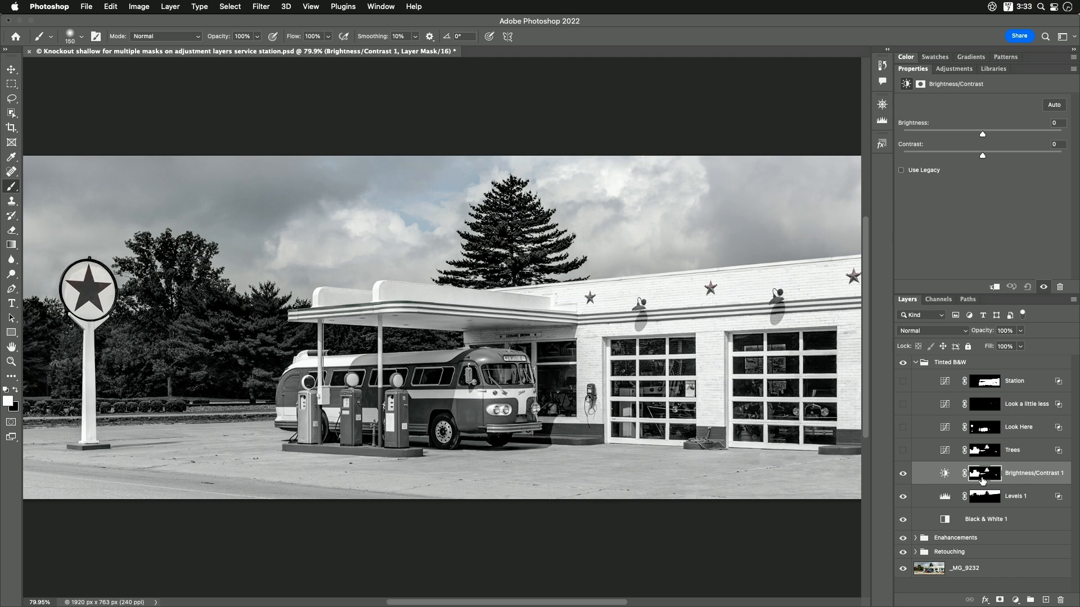
# Step: Set the knockout of Brightness/Contrast 1 to Shallow and reduce the layer's opacity to 51%
pyautogui.click(984, 601)
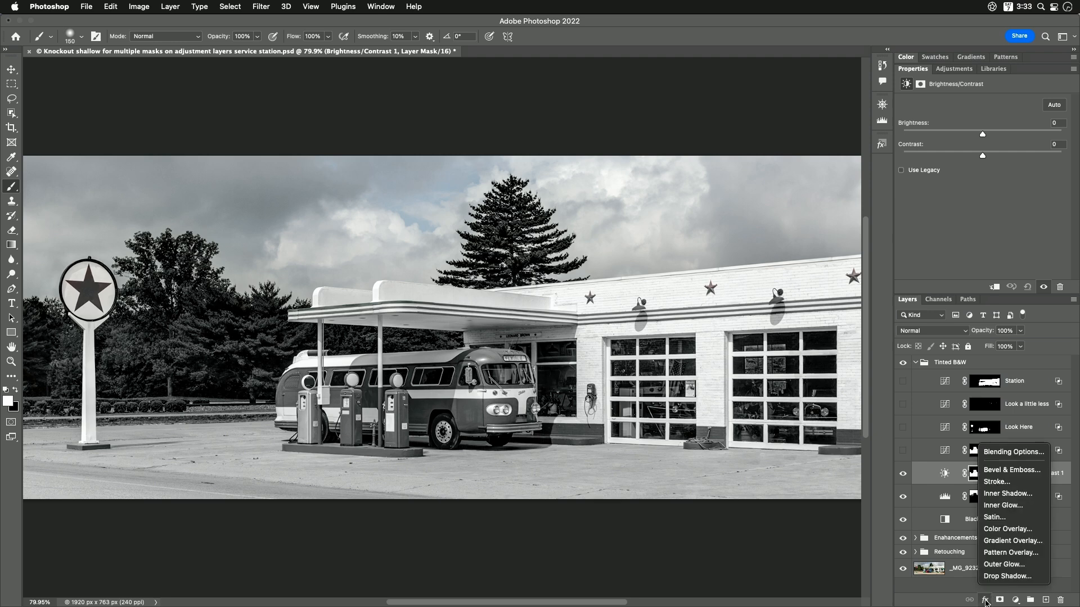
pyautogui.click(1016, 455)
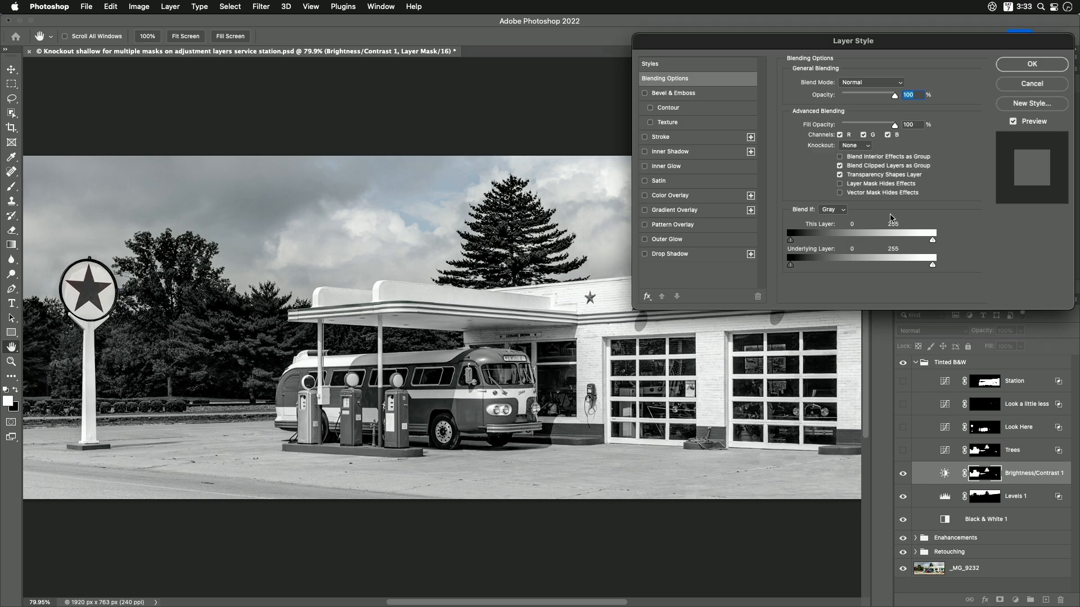
pyautogui.click(854, 146)
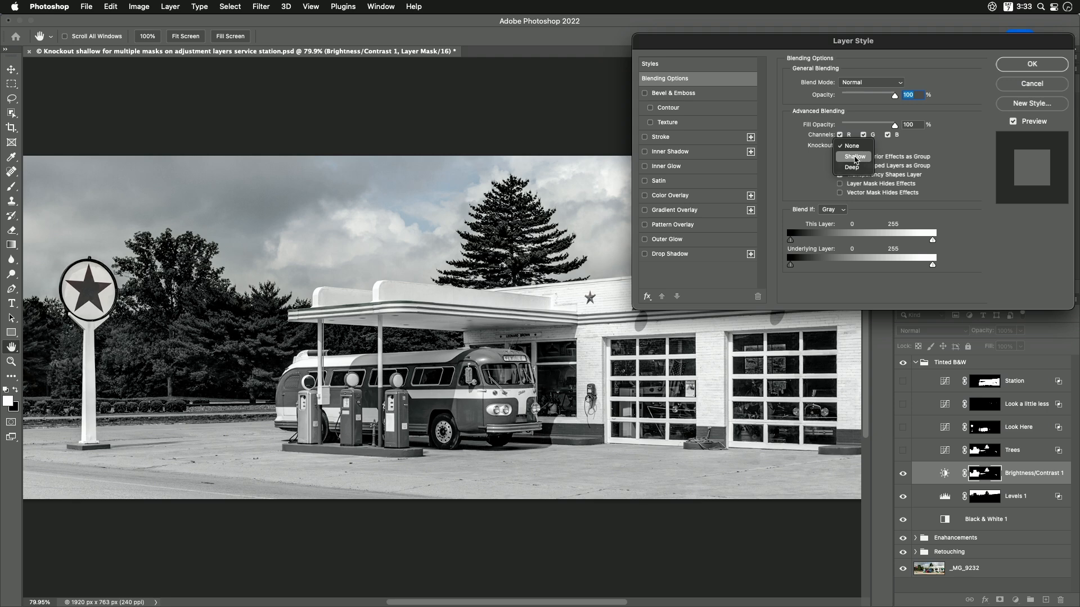
pyautogui.click(854, 156)
pyautogui.click(1032, 64)
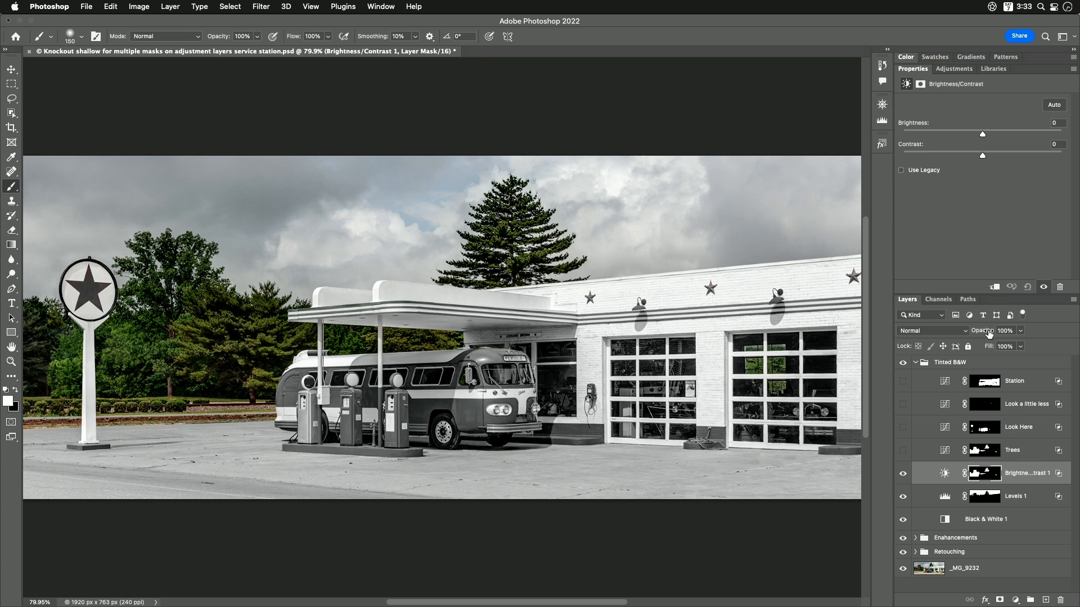
pyautogui.moveTo(983, 334); pyautogui.dragTo(750, 361)
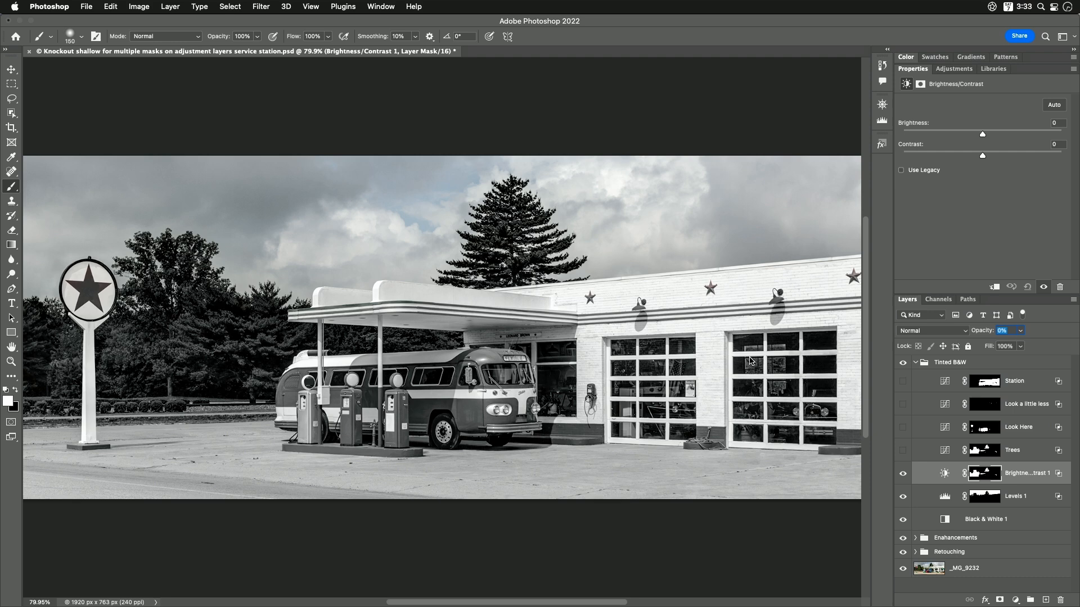
pyautogui.moveTo(750, 358); pyautogui.dragTo(778, 357)
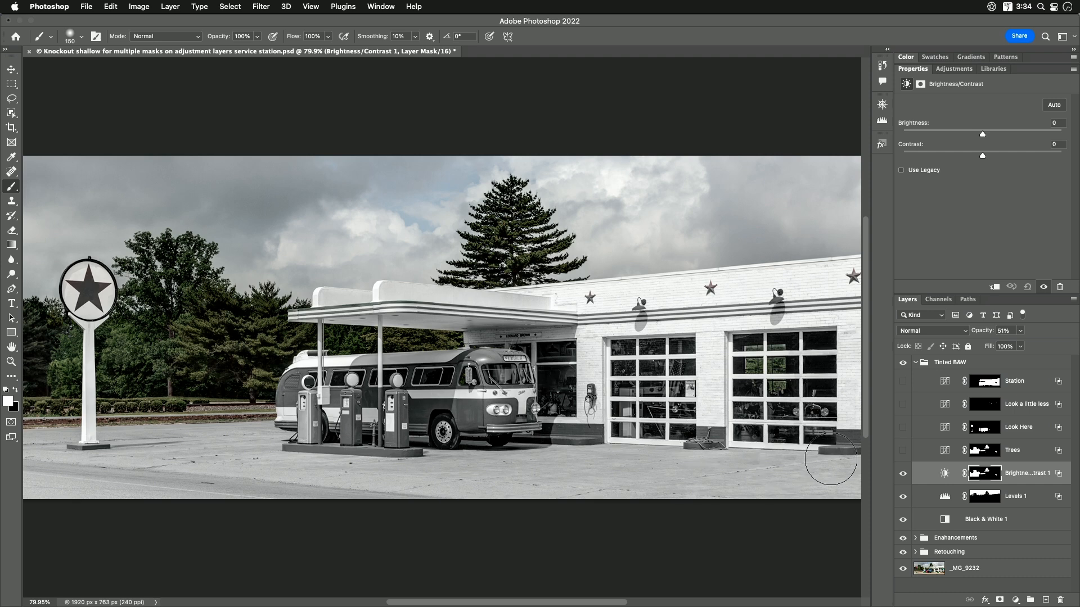
# Step: Load the Look Here layer mask as a selection and add a Hue/Saturation adjustment layer masked by it
pyautogui.keyDown('super'); pyautogui.click(984, 431); pyautogui.keyUp('super')
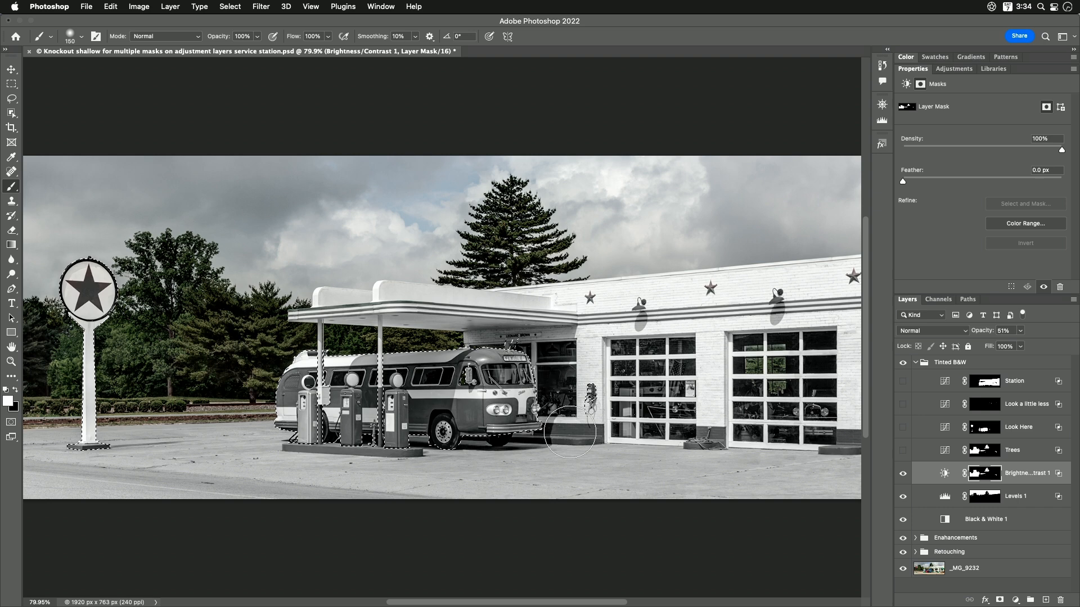
pyautogui.click(1015, 600)
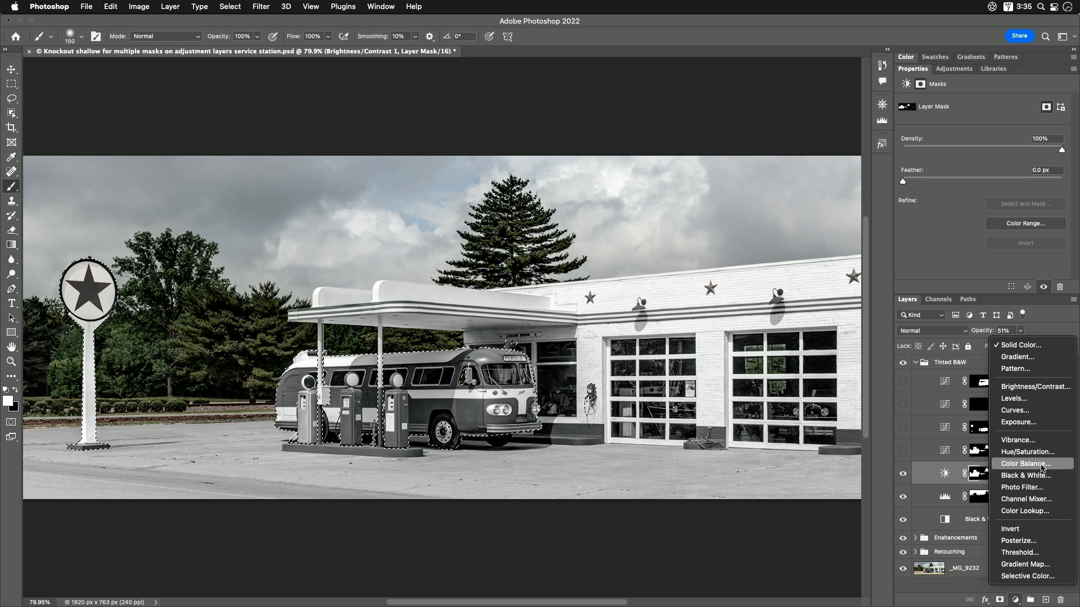
pyautogui.click(1027, 453)
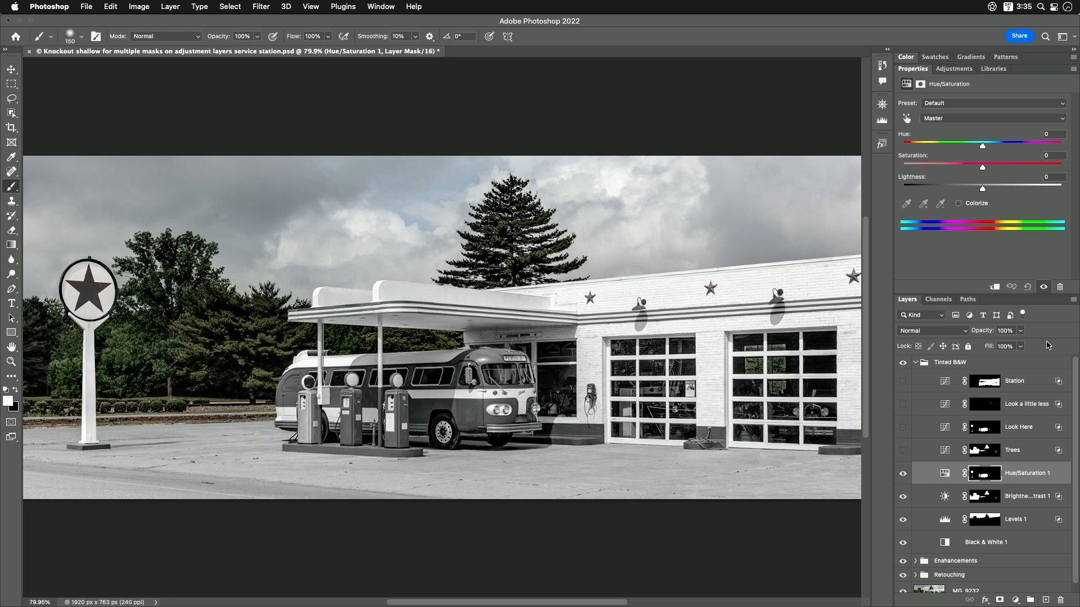
# Step: Set the knockout of Hue/Saturation 1 to Shallow so the bus, pumps and sign show in full color
pyautogui.doubleClick(1060, 475)
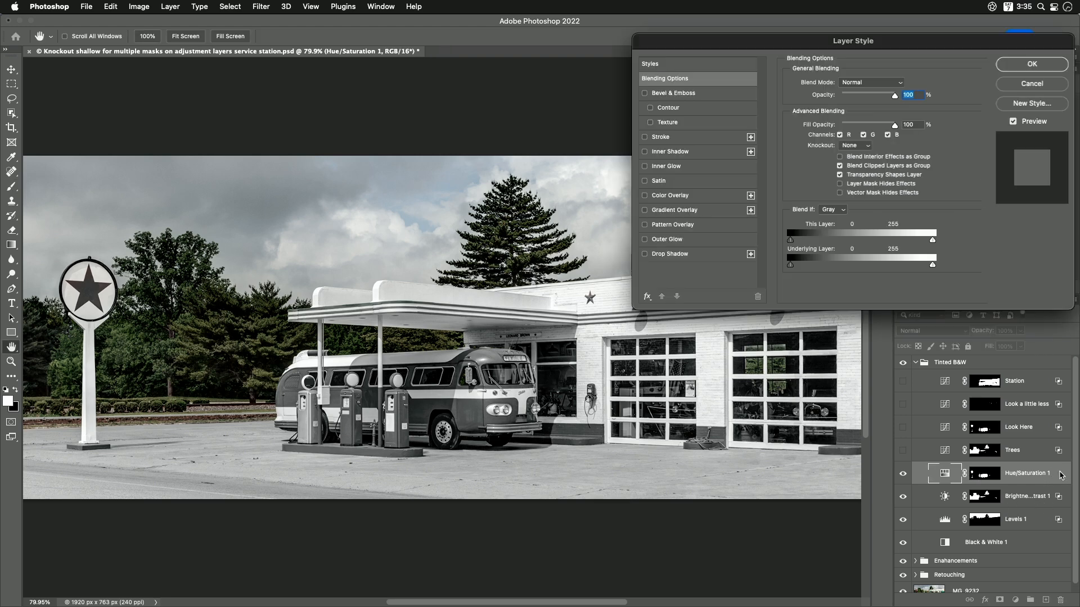
pyautogui.click(852, 146)
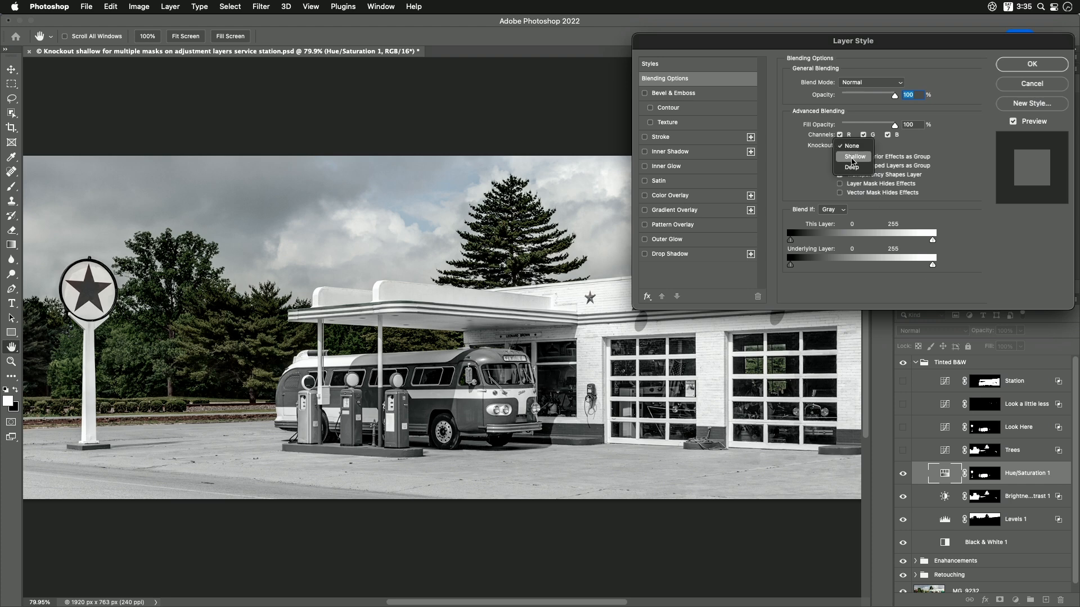
pyautogui.click(852, 158)
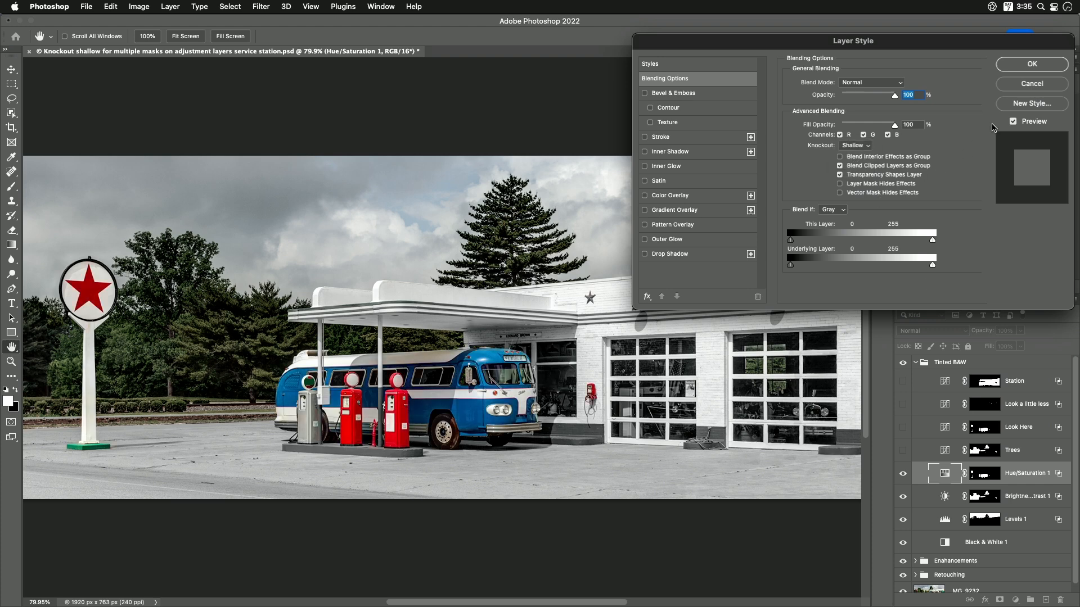
pyautogui.click(1025, 66)
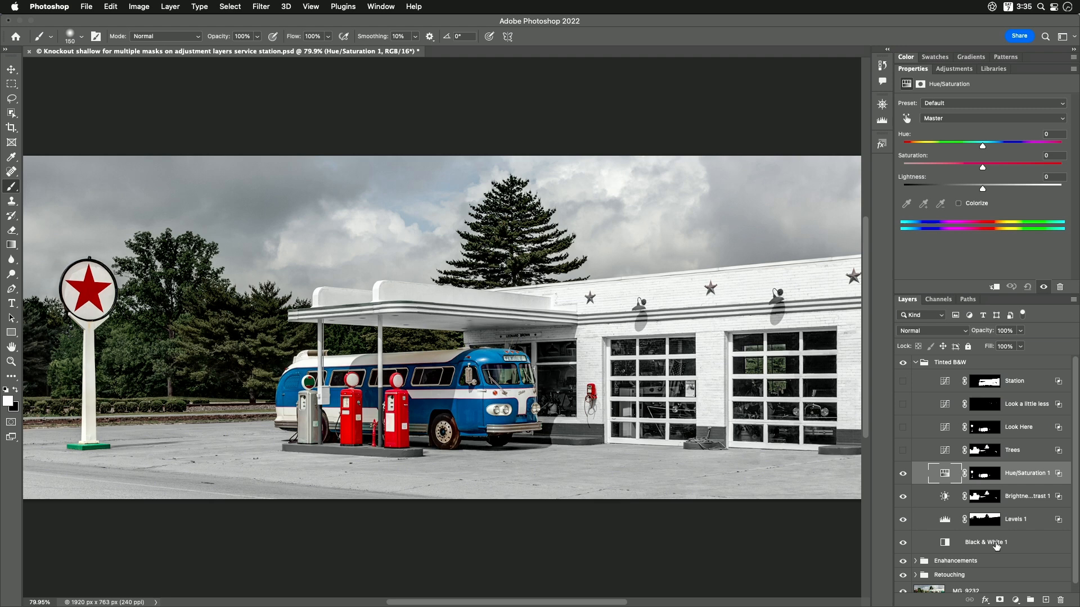
# Step: Reduce the opacity of the Black & White 1 layer to 84%
pyautogui.click(965, 544)
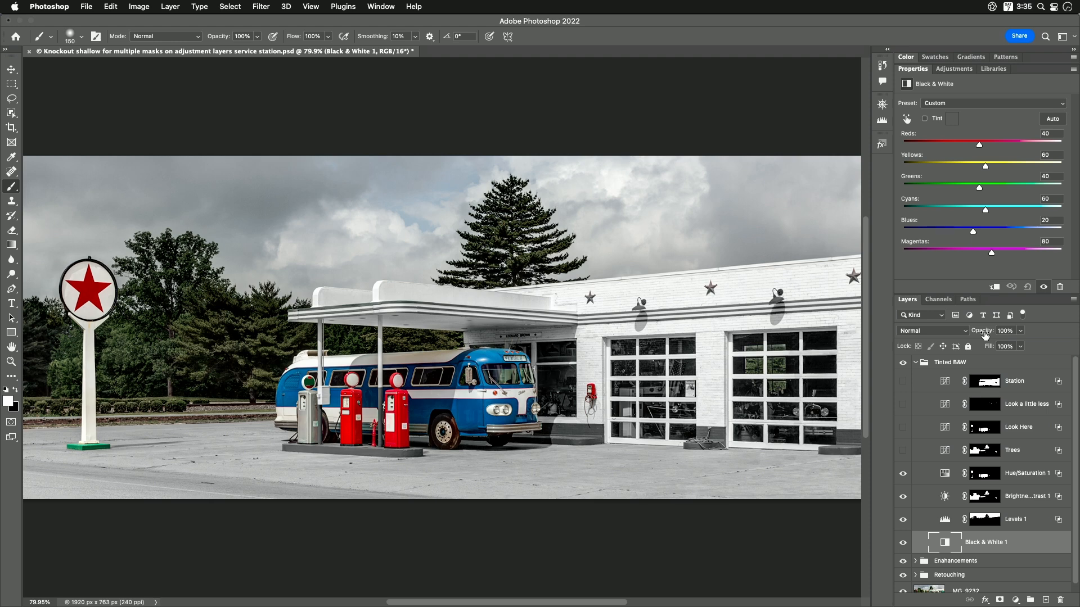
pyautogui.moveTo(984, 332)
pyautogui.mouseDown()
pyautogui.moveTo(970, 332)
pyautogui.moveTo(980, 332)
pyautogui.mouseUp()
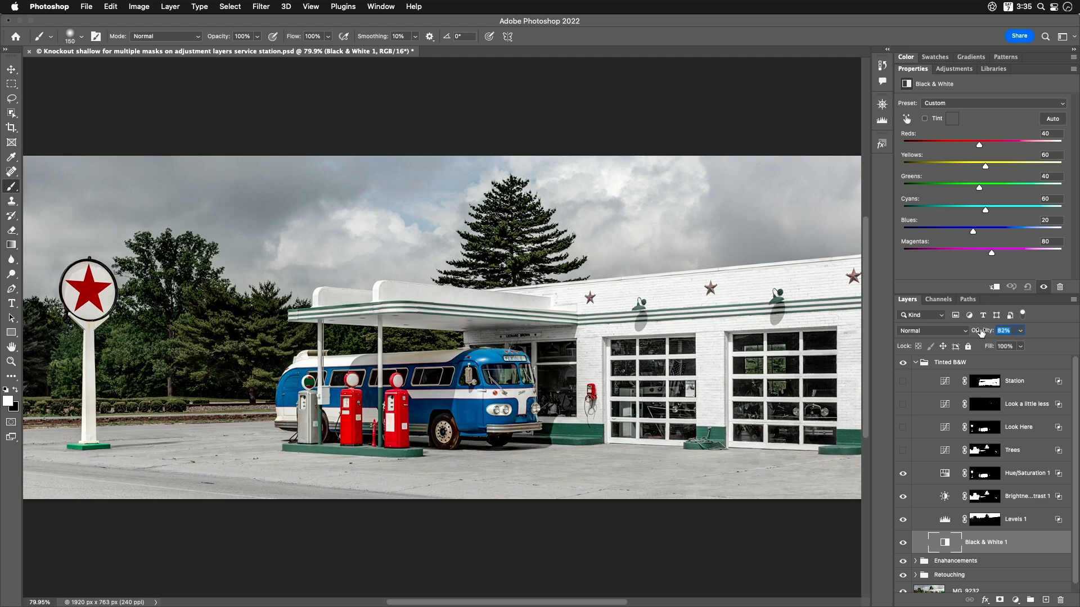
pyautogui.moveTo(981, 332); pyautogui.dragTo(981, 333)
# Step: Fine-tune the opacity of Brightness/Contrast 1 and of Levels 1, trying 25% for Levels 1
pyautogui.click(1011, 498)
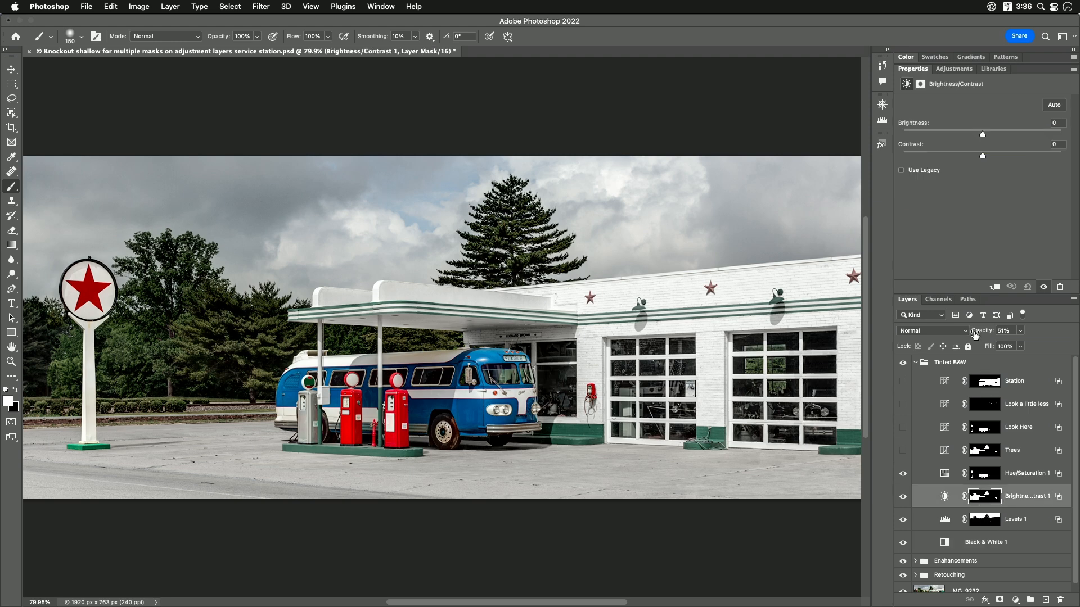
pyautogui.moveTo(975, 334)
pyautogui.mouseDown()
pyautogui.moveTo(984, 335)
pyautogui.moveTo(968, 334)
pyautogui.mouseUp()
pyautogui.click(1012, 521)
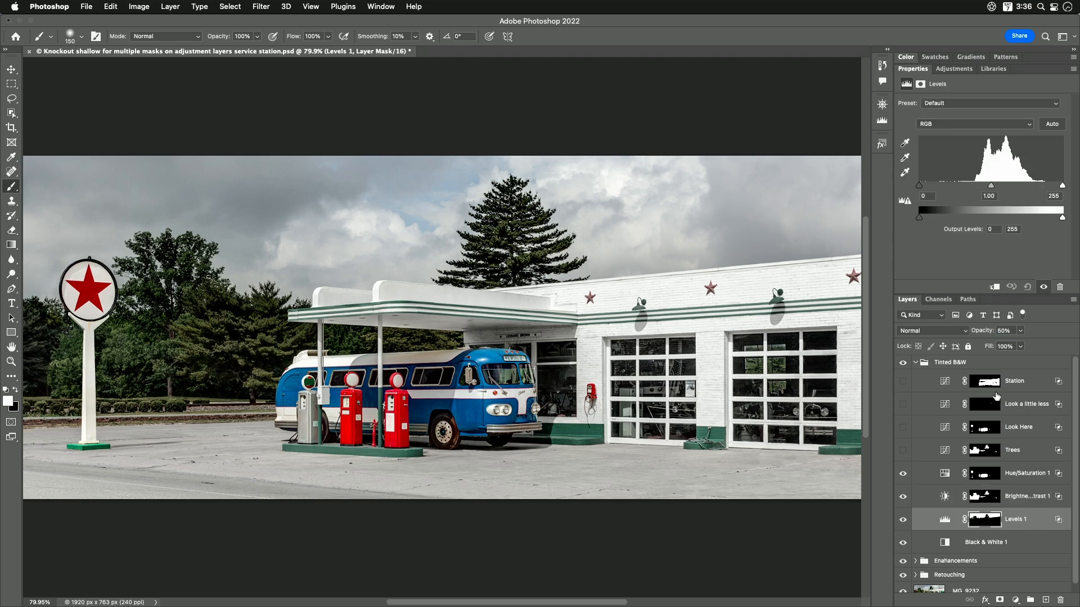
pyautogui.click(979, 331)
pyautogui.write('25')
pyautogui.press('Return')
pyautogui.moveTo(962, 331); pyautogui.dragTo(977, 332)
pyautogui.click(950, 545)
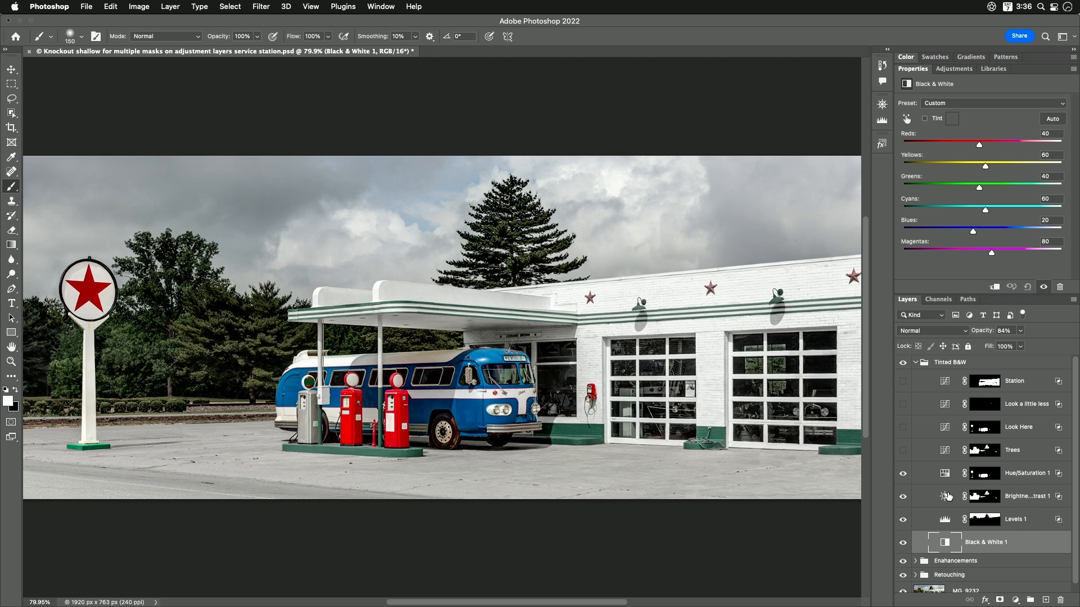
# Step: Delete the Levels 1, Brightness/Contrast 1 and Hue/Saturation 1 adjustment layers from the Tinted B&W group
pyautogui.click(1018, 520)
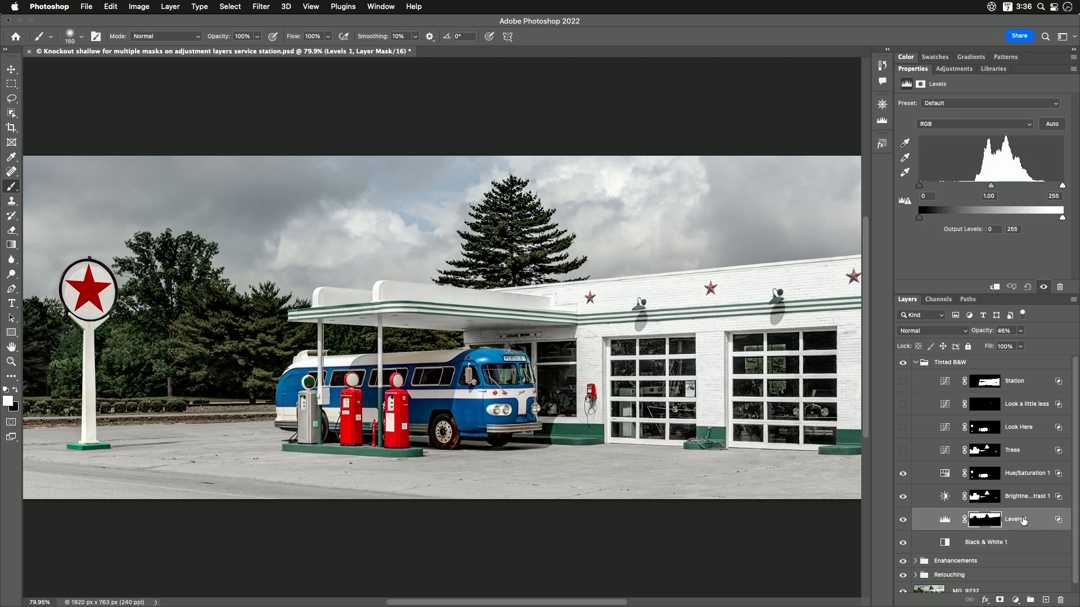
pyautogui.keyDown('shift'); pyautogui.click(1017, 474); pyautogui.keyUp('shift')
pyautogui.moveTo(1016, 474); pyautogui.dragTo(1063, 596)
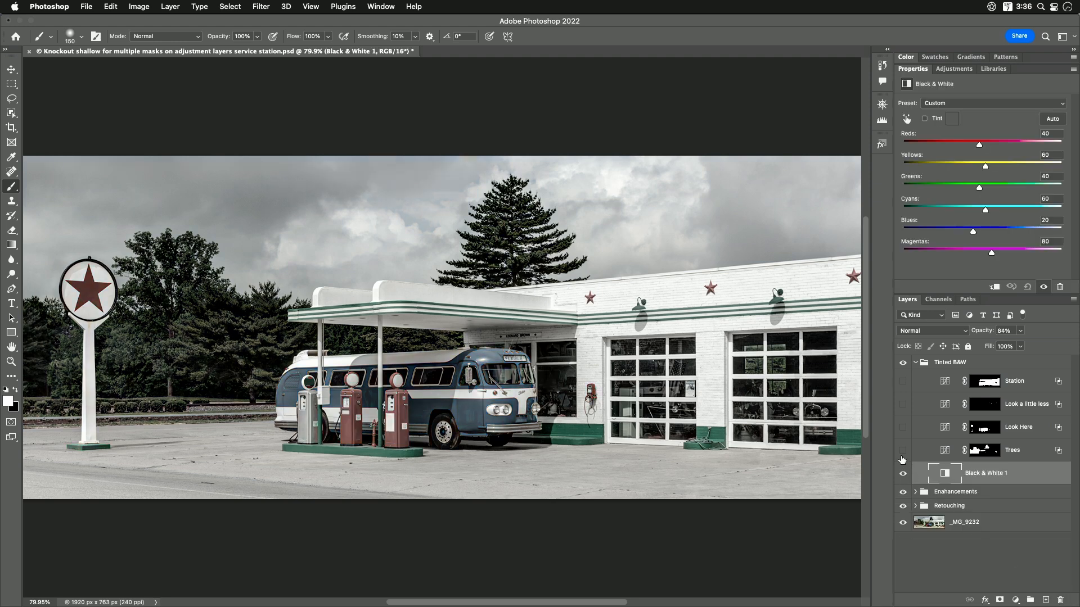
# Step: Show the Trees, Look Here, Look a little less and Station layers, and compare the photo with the Tinted B&W group hidden and shown
pyautogui.moveTo(902, 452); pyautogui.dragTo(901, 382)
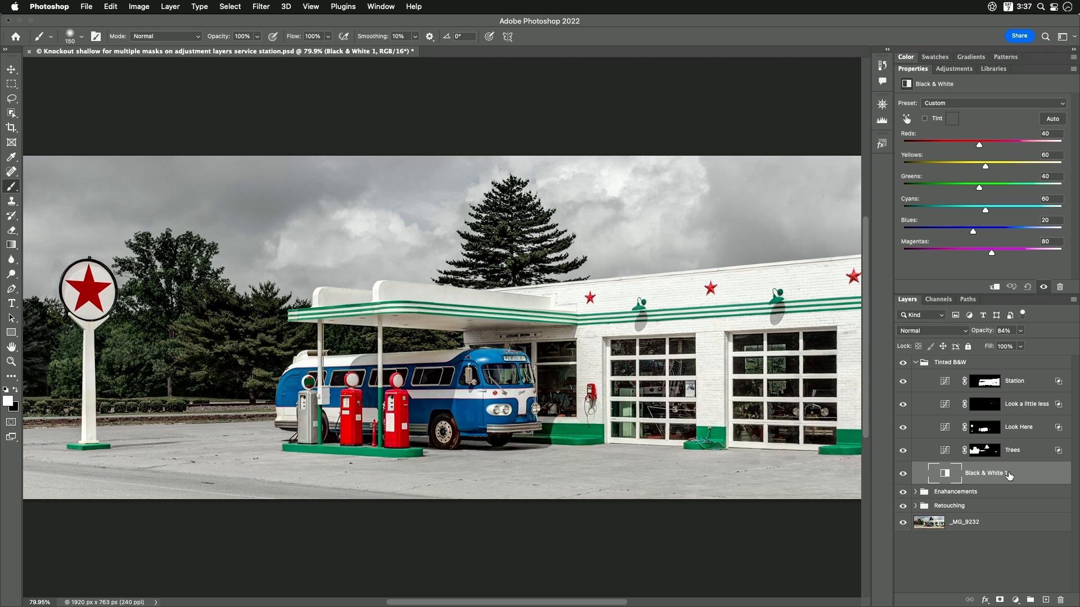
pyautogui.click(902, 364)
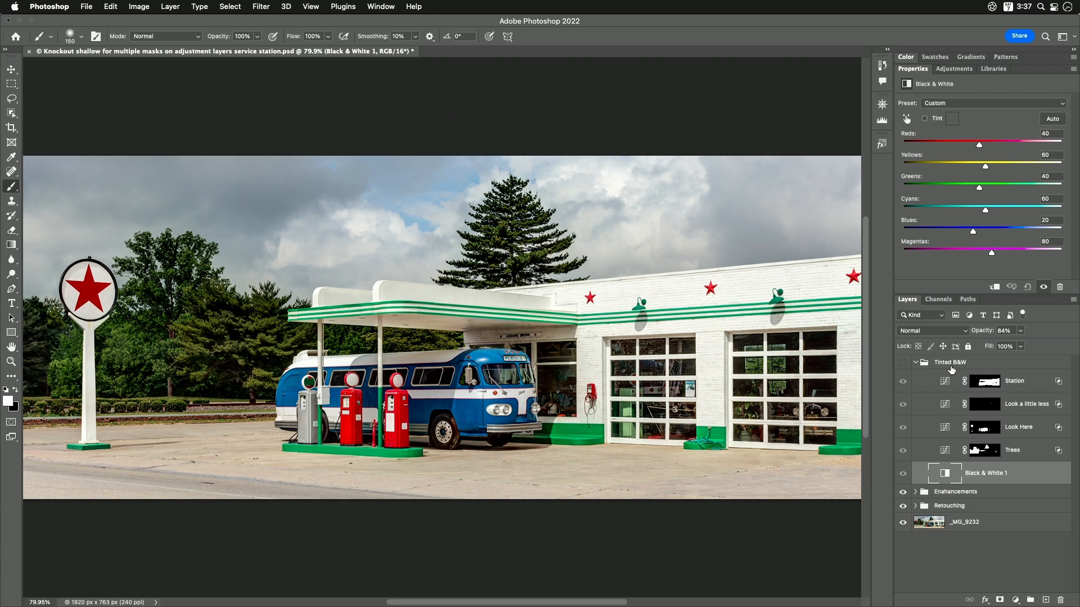
pyautogui.click(904, 363)
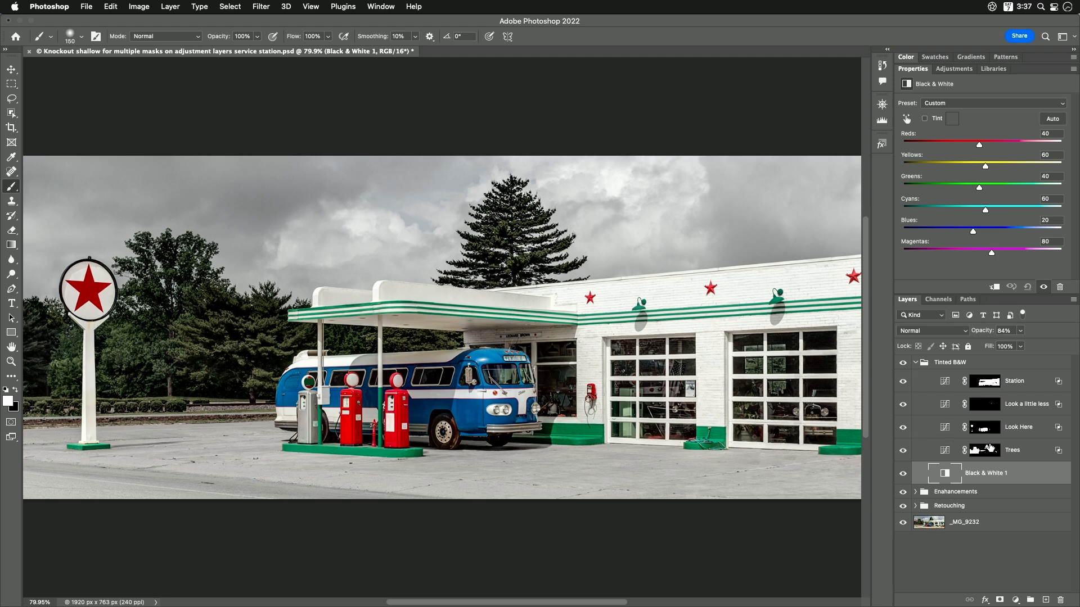
# Step: Set the opacity of the Trees layer to 49% and of the Station layer to 34%
pyautogui.click(1022, 455)
pyautogui.moveTo(981, 334); pyautogui.dragTo(988, 333)
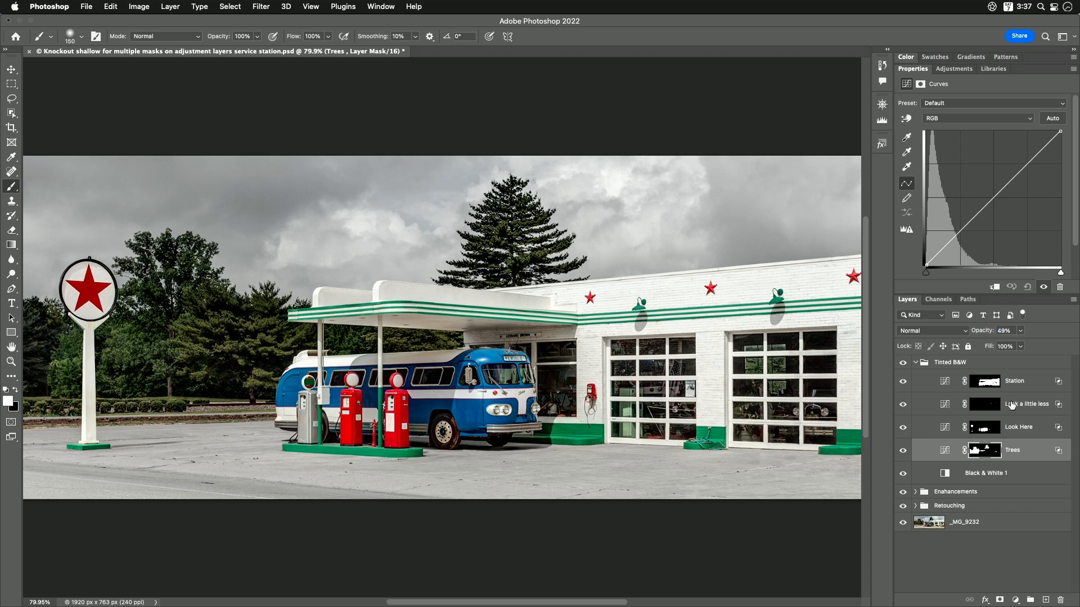
pyautogui.click(993, 388)
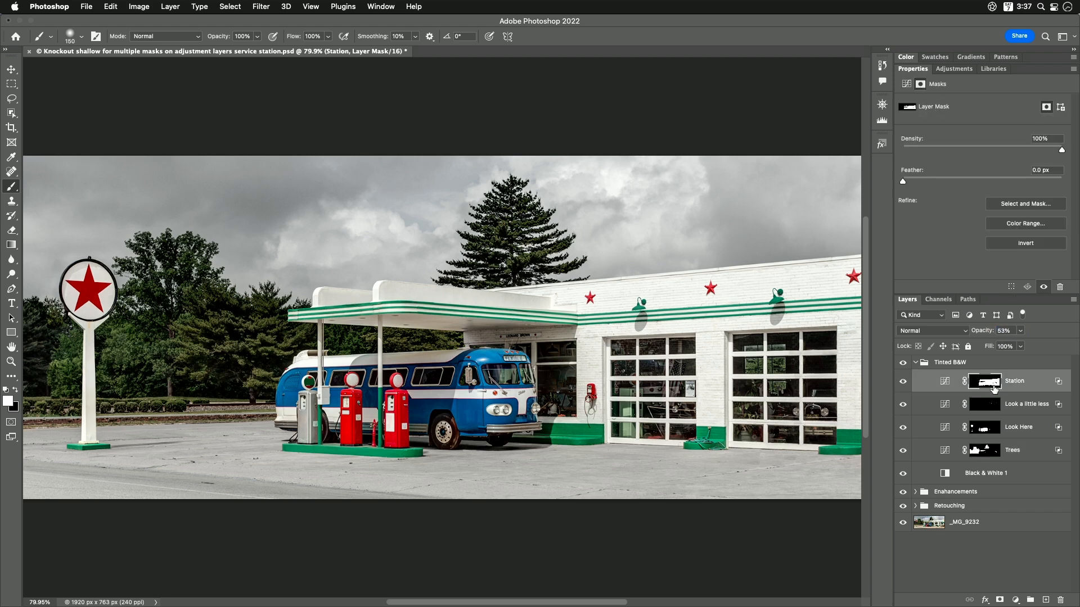
pyautogui.moveTo(983, 333); pyautogui.dragTo(975, 332)
# Step: Hide the four masked Curves layers and show them again one by one from Trees up to Station to compare each layer's color effect
pyautogui.moveTo(903, 383); pyautogui.dragTo(903, 452)
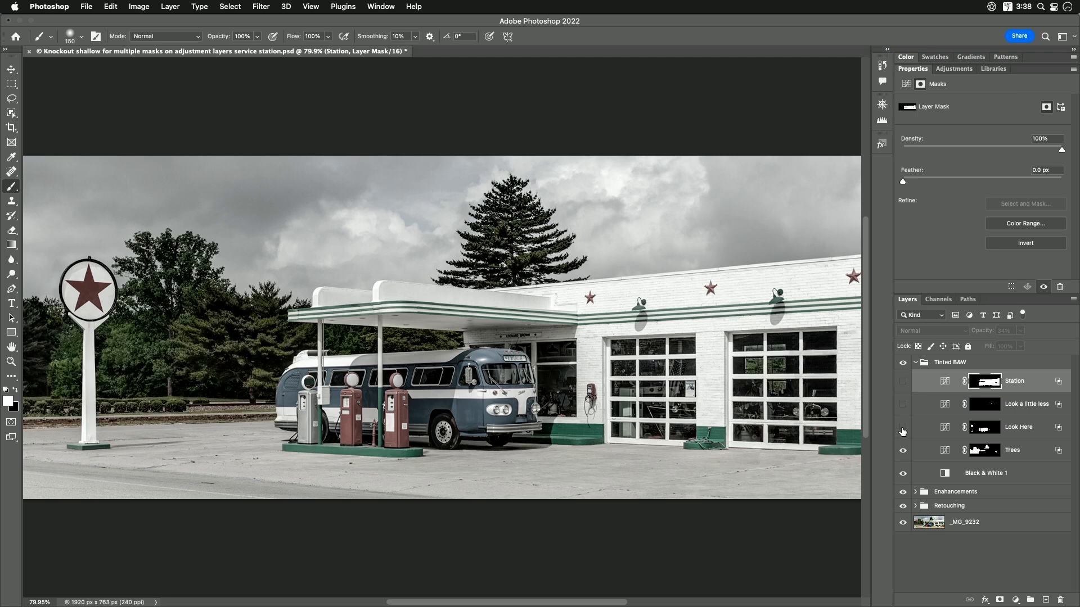
pyautogui.click(903, 429)
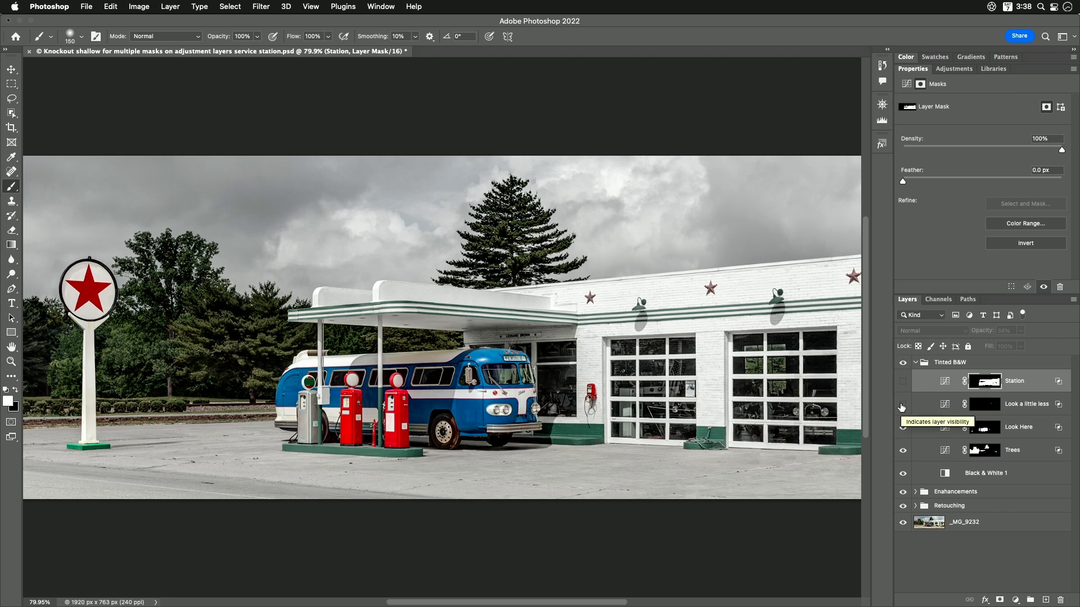
pyautogui.click(901, 405)
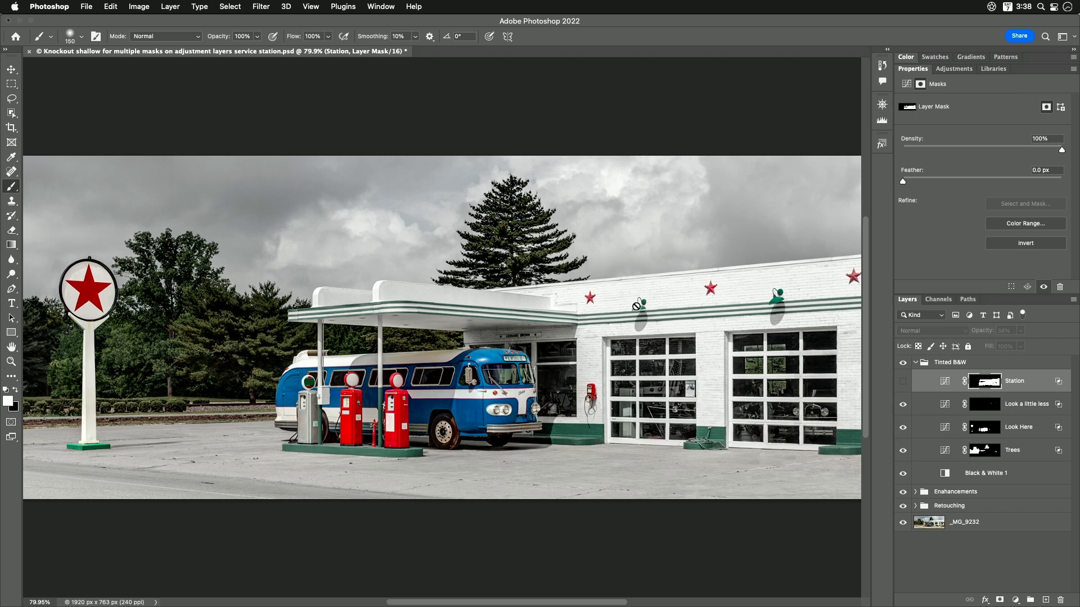
pyautogui.click(902, 406)
pyautogui.click(902, 381)
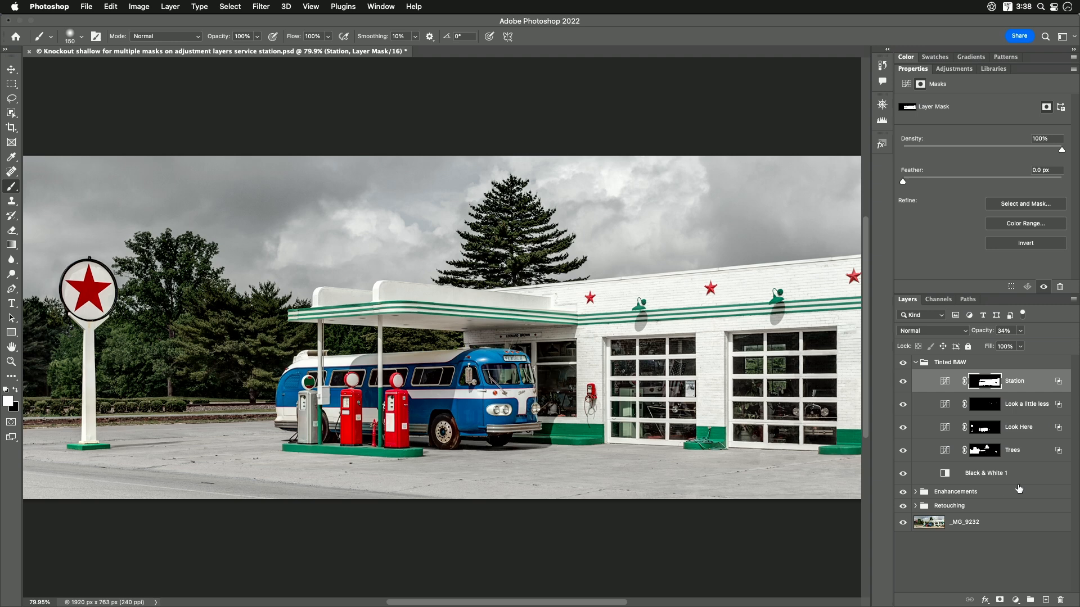
# Step: Select the Station layer's Curves adjustment and toggle the Retouching and Enahancements groups off and on to compare their effect
pyautogui.click(944, 382)
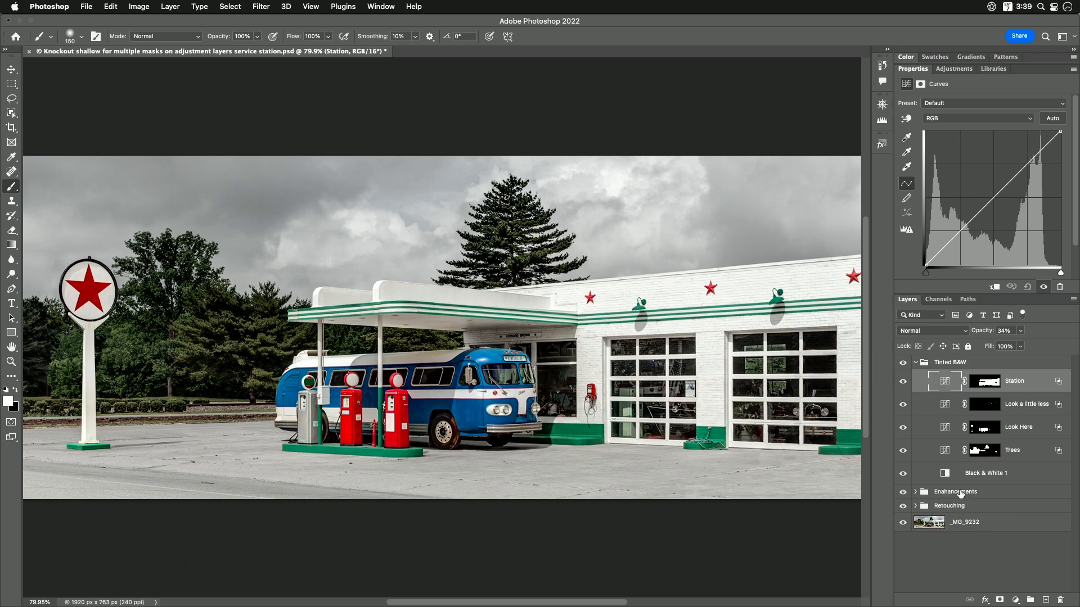
pyautogui.click(903, 507)
pyautogui.click(903, 507)
pyautogui.click(903, 492)
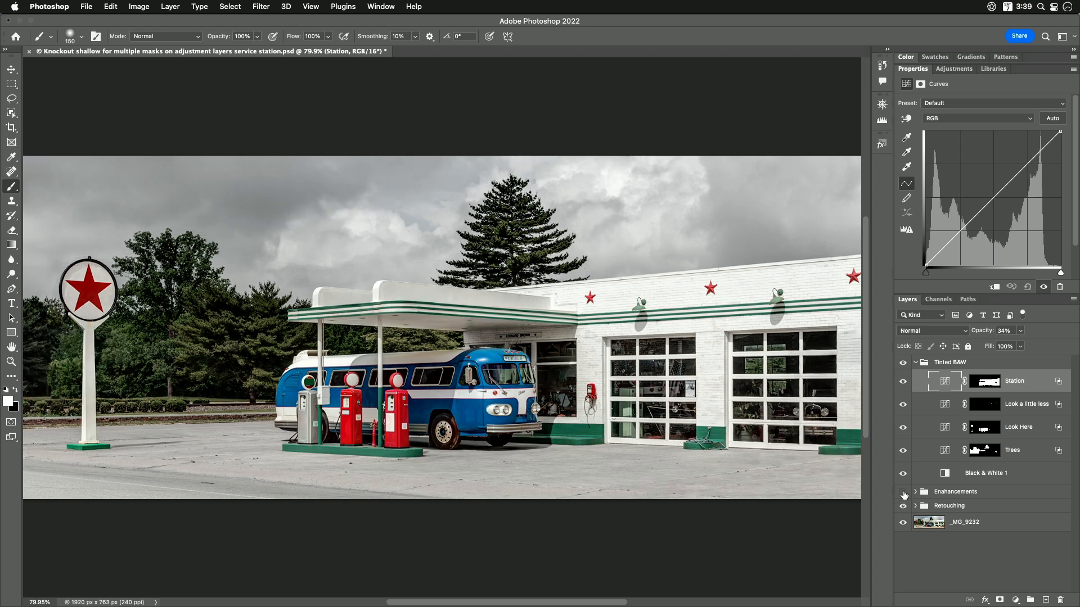
pyautogui.click(903, 493)
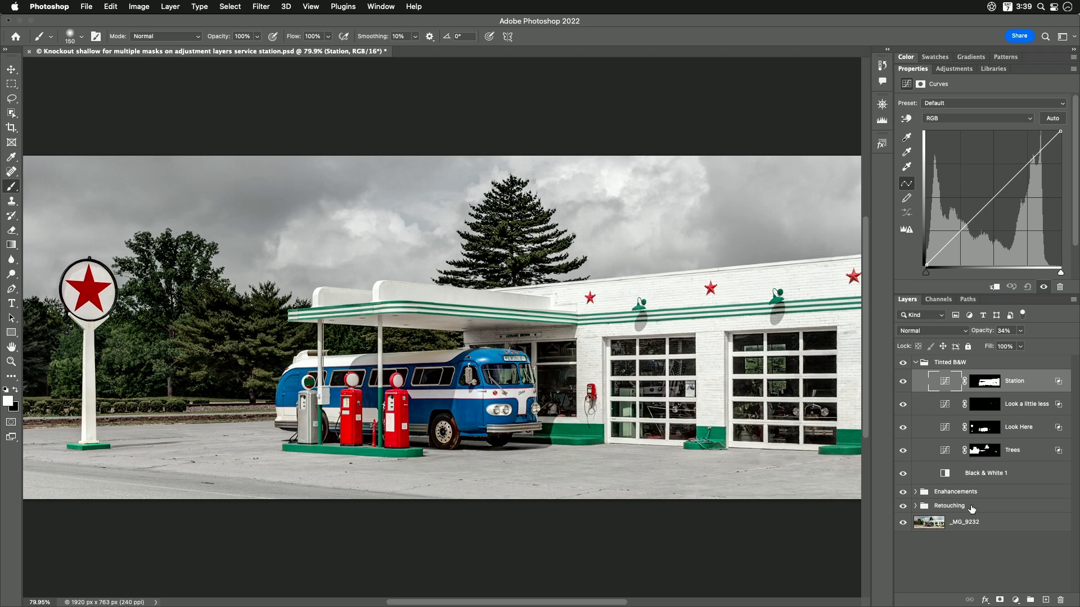